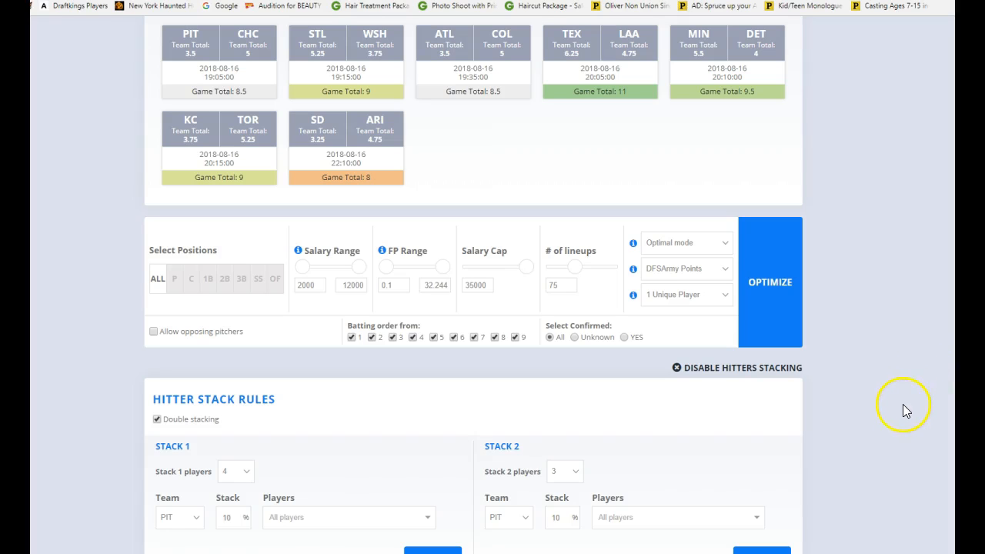
Choose MLB as the sport and pick the Main slate from 2018-08-16 to 2018-08-16.
scroll(903, 399, "up", 3)
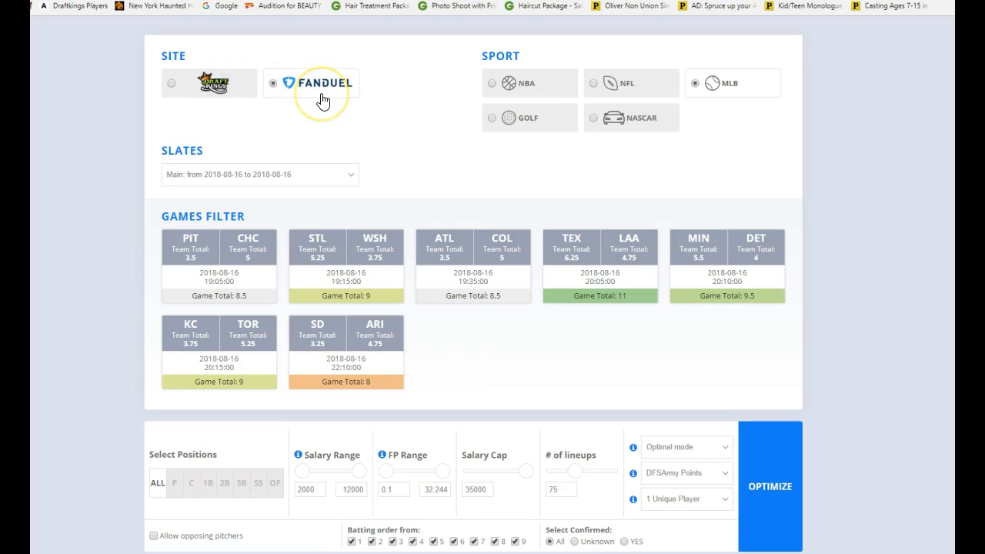
left_click(752, 90)
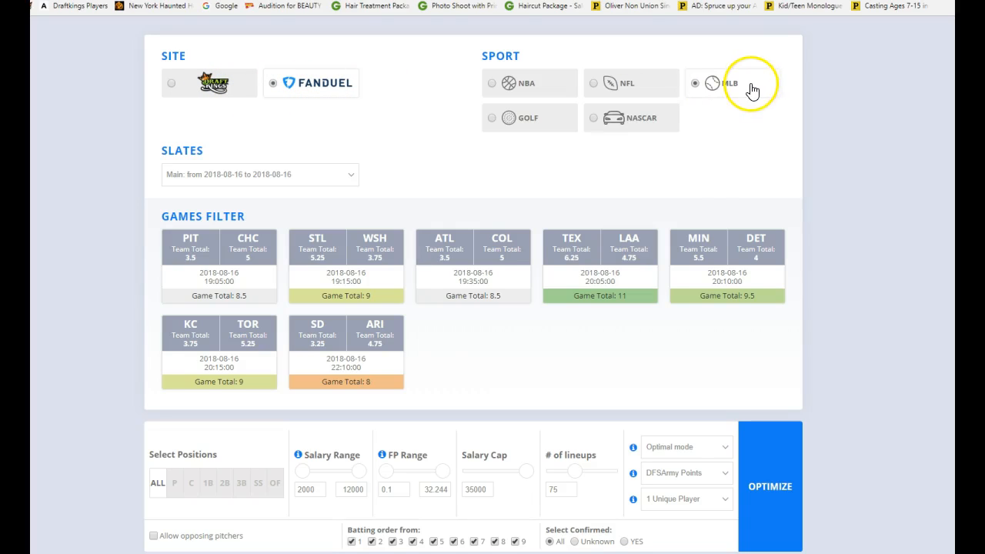
left_click(323, 182)
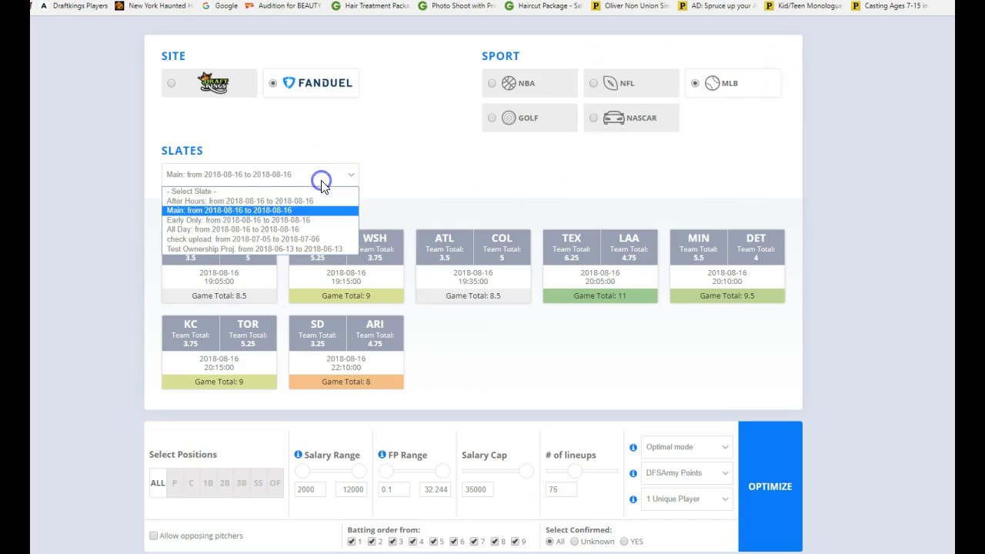
left_click(286, 211)
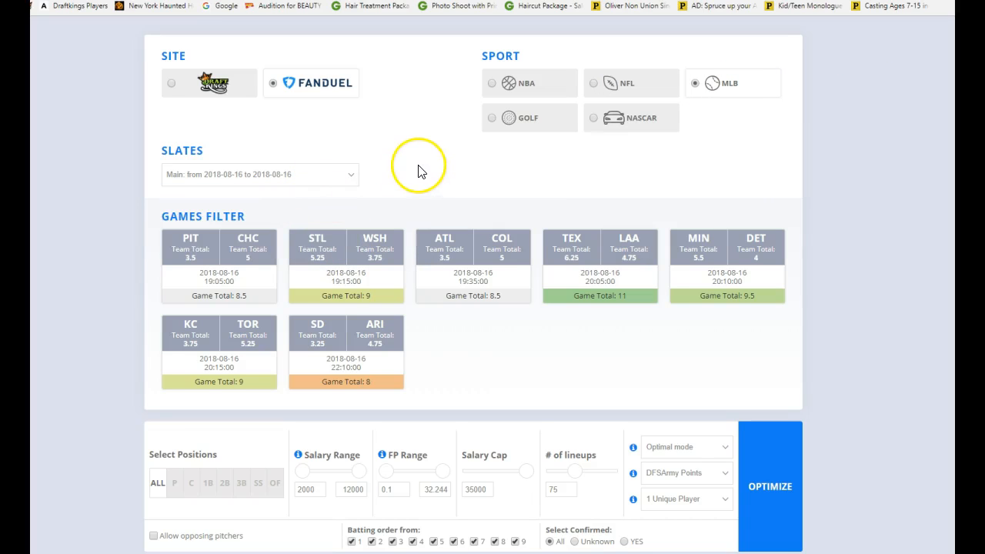
Try excluding the STL–WSH game in the games filter and include it again.
scroll(419, 165, "down", 2)
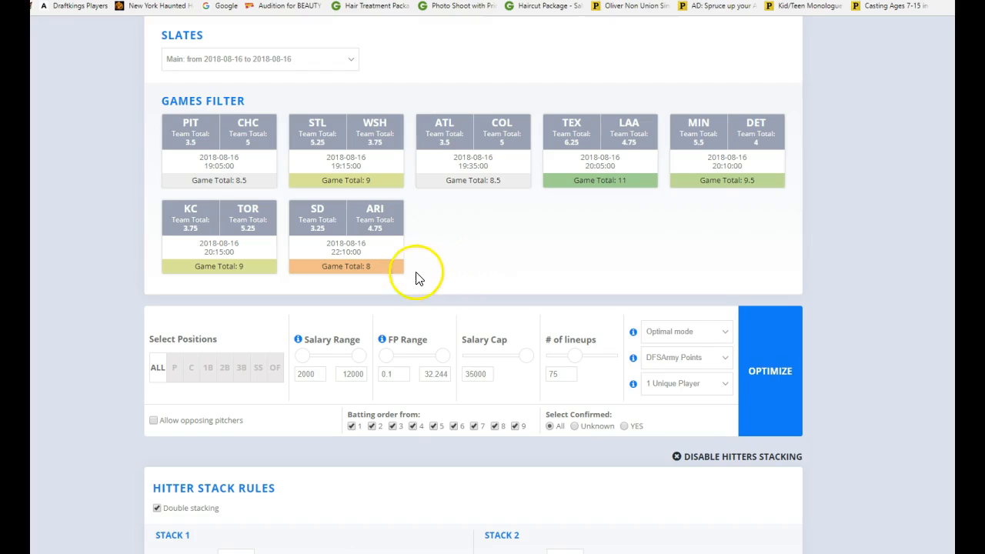
left_click(380, 181)
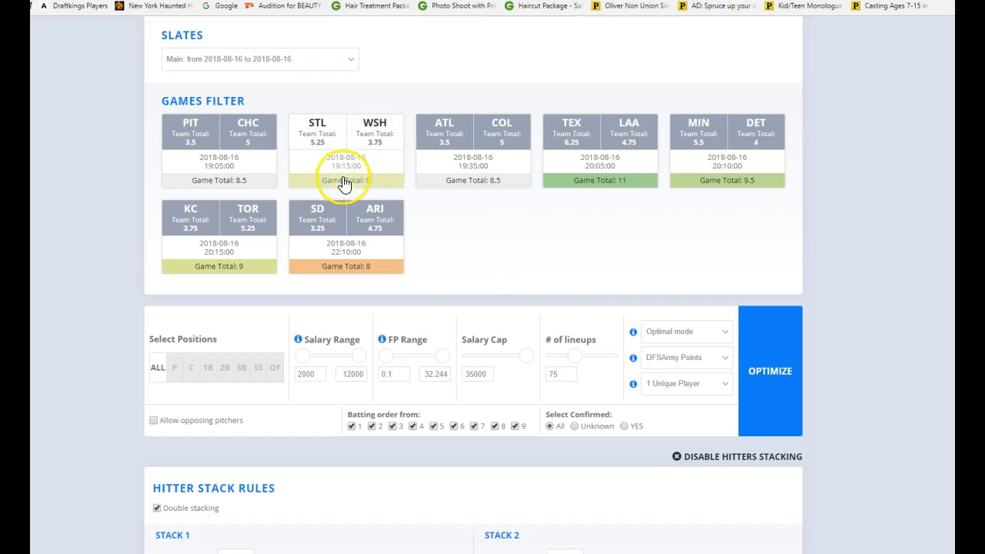
scroll(598, 342, "down", 4)
scroll(598, 352, "up", 4)
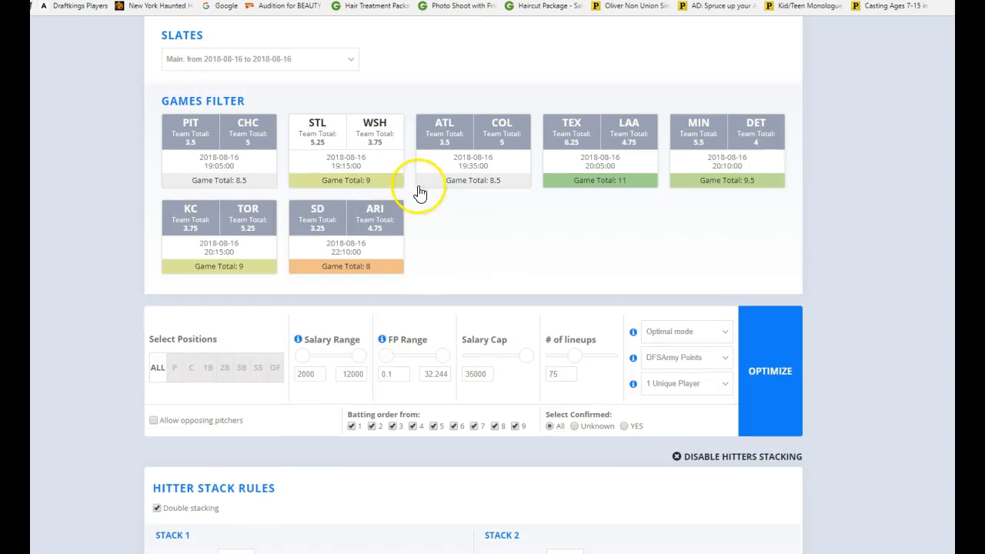
left_click(376, 185)
left_click(466, 180)
left_click(355, 185)
left_click(360, 181)
left_click(426, 181)
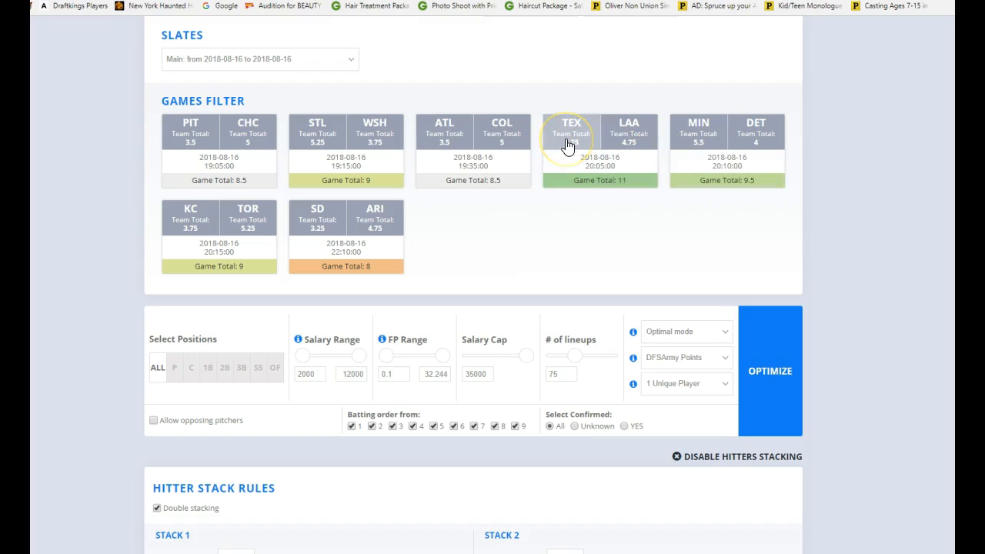
left_click(589, 146)
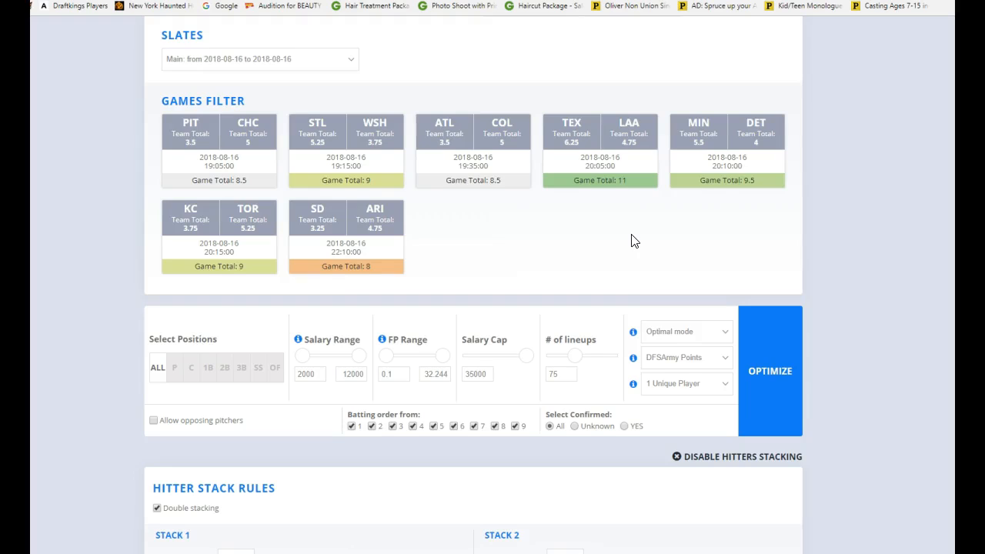
Set the number of lineups to 47.
scroll(631, 241, "down", 1)
left_click(576, 301)
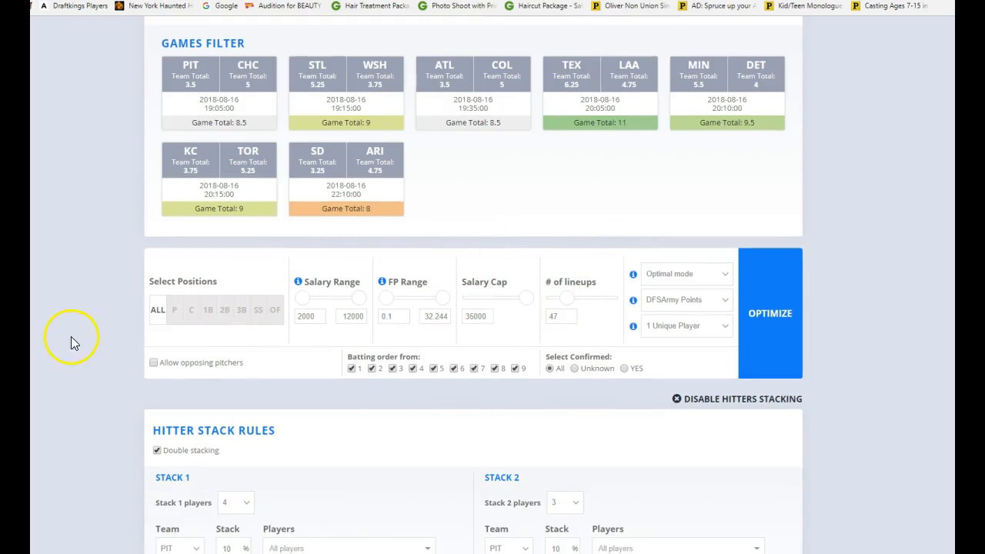
Filter the player list by pitchers and by catchers, and disable hitters stacking.
scroll(204, 339, "down", 3)
left_click(174, 138)
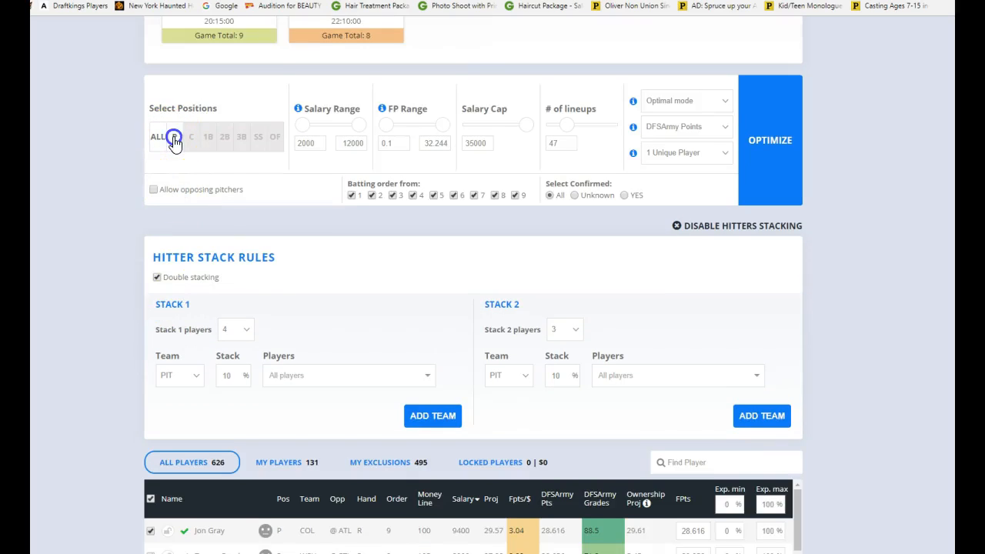
scroll(359, 354, "down", 4)
scroll(358, 376, "up", 3)
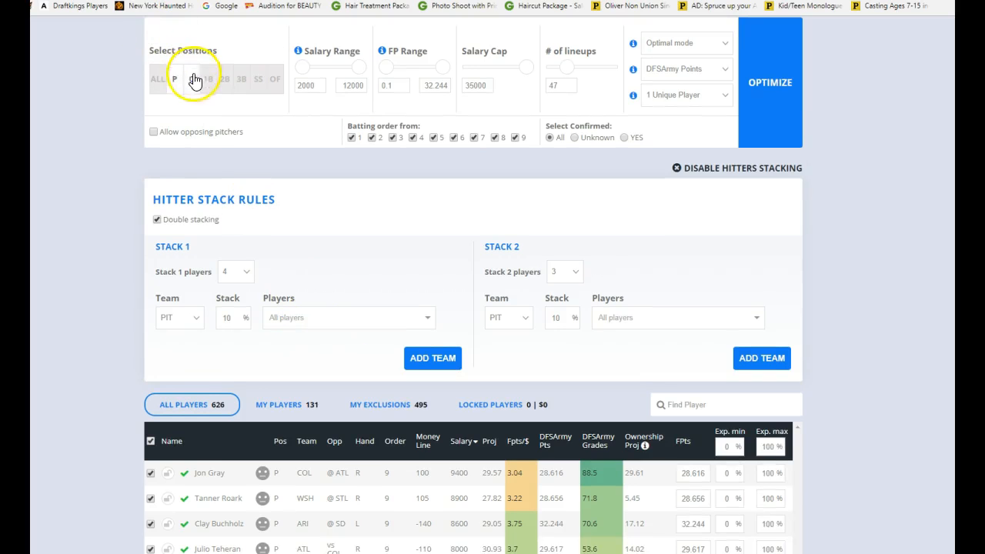
left_click(192, 79)
left_click(773, 168)
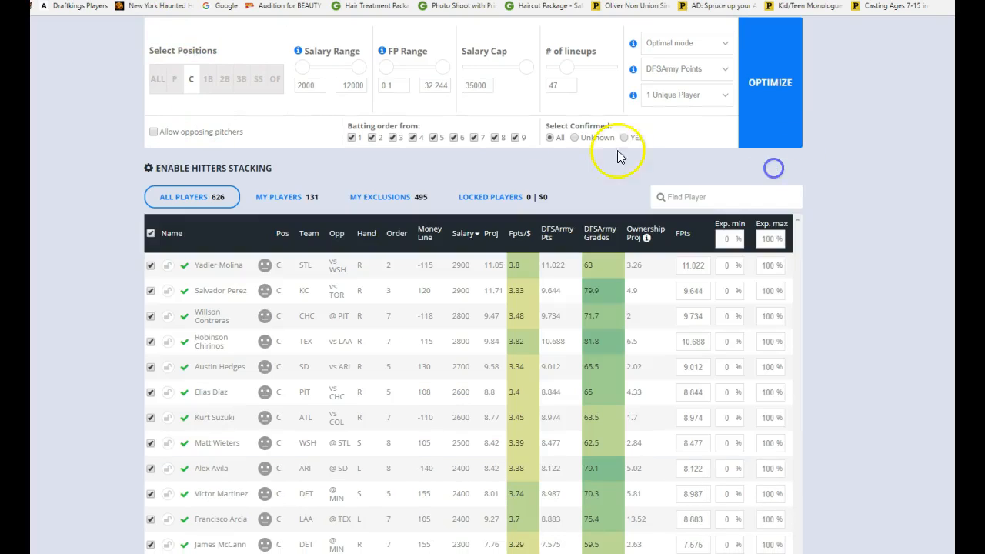
Switch the position filter to outfielders and return it to pitchers.
left_click(169, 80)
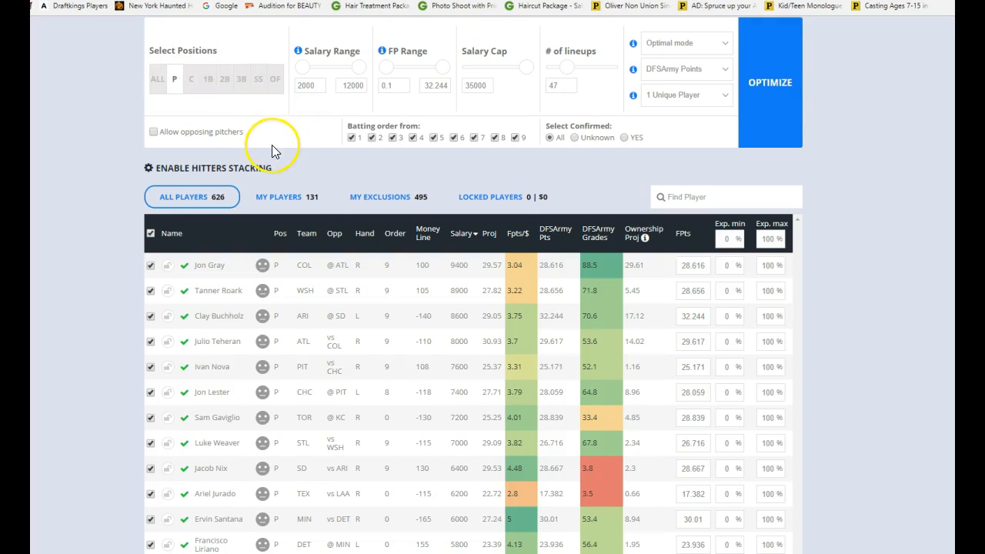
left_click(277, 81)
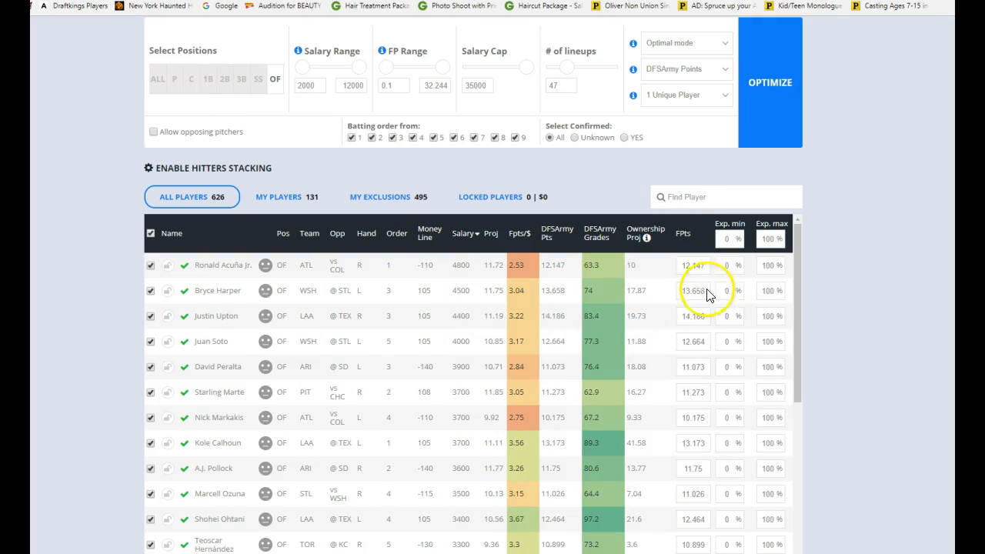
left_click(176, 82)
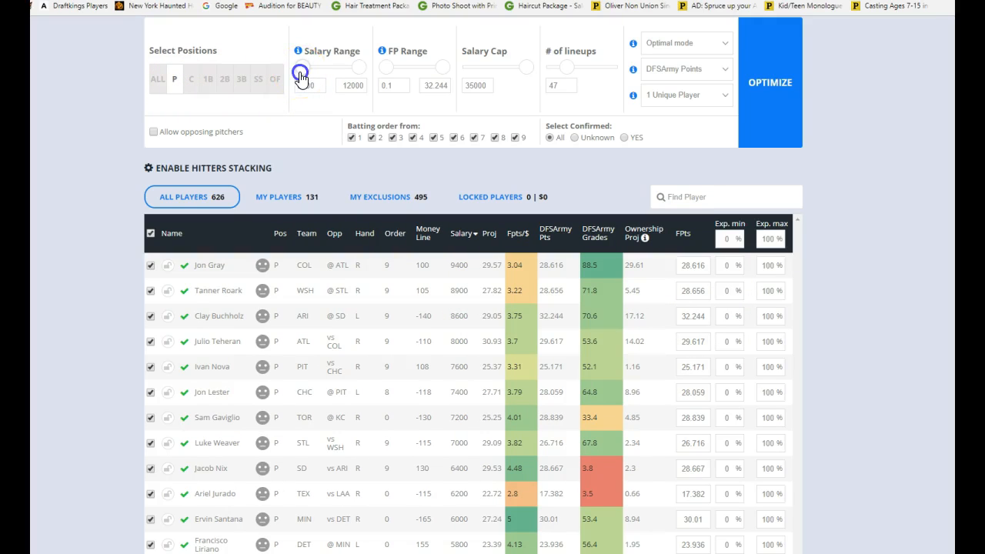
left_click(323, 73)
left_click_drag(387, 71, 393, 71)
left_click(398, 87)
Open the list of excluded pitchers and examine their salaries, projected points and DFSArmy grades.
left_click(405, 202)
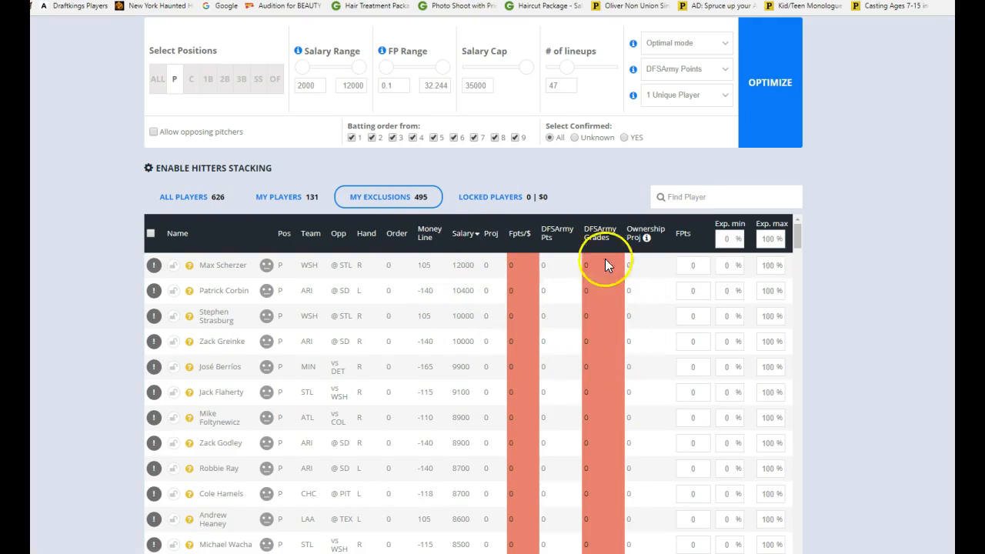
scroll(572, 355, "down", 10)
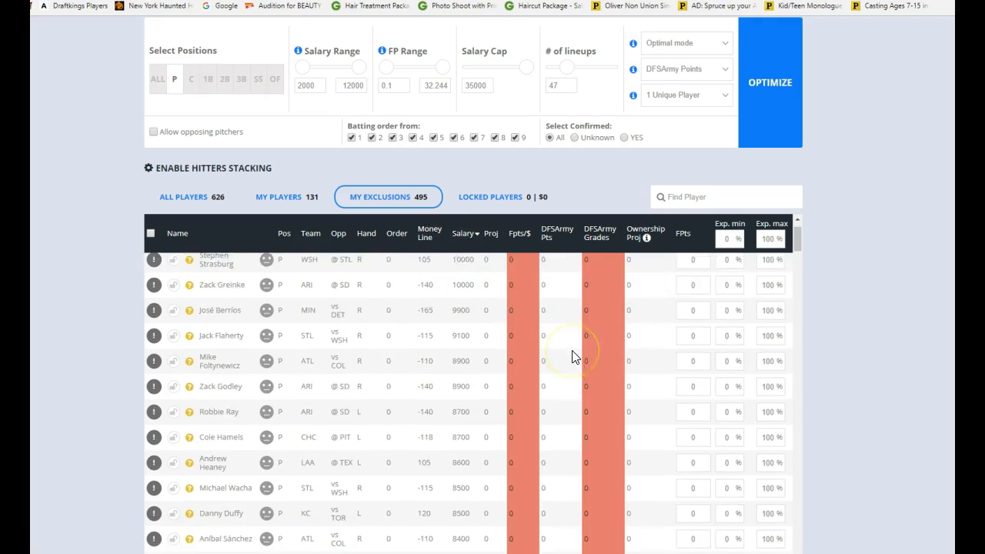
scroll(572, 355, "down", 5)
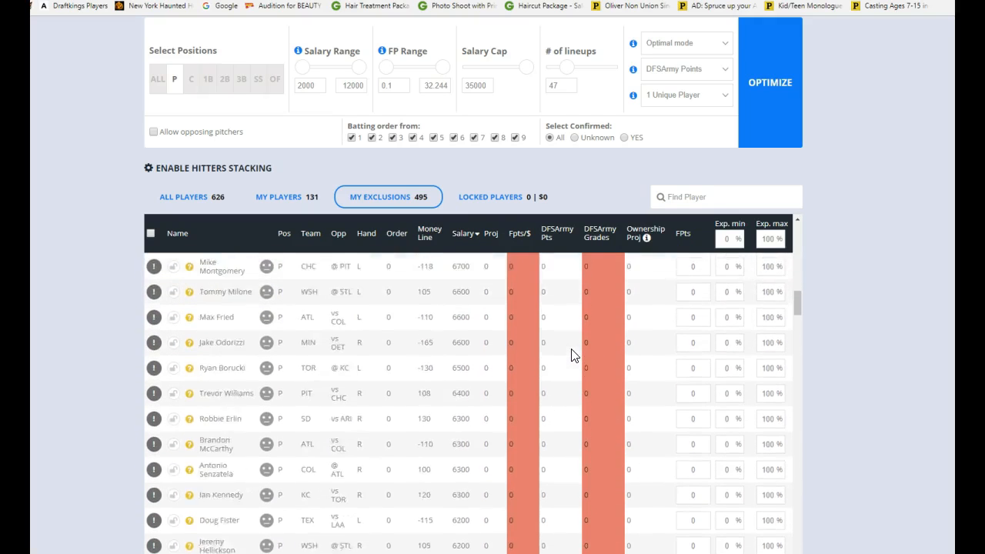
left_click(577, 352)
scroll(576, 354, "up", 15)
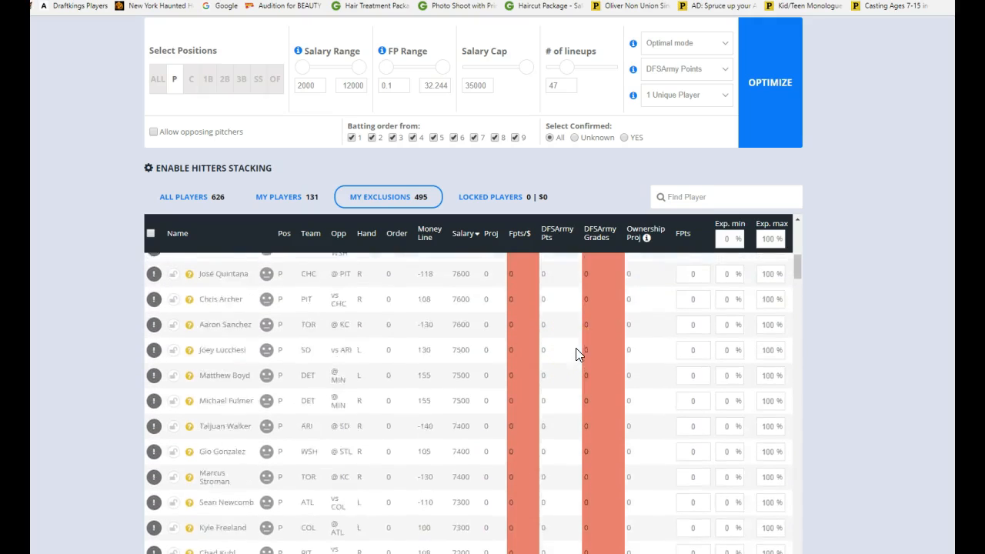
scroll(579, 354, "down", 8)
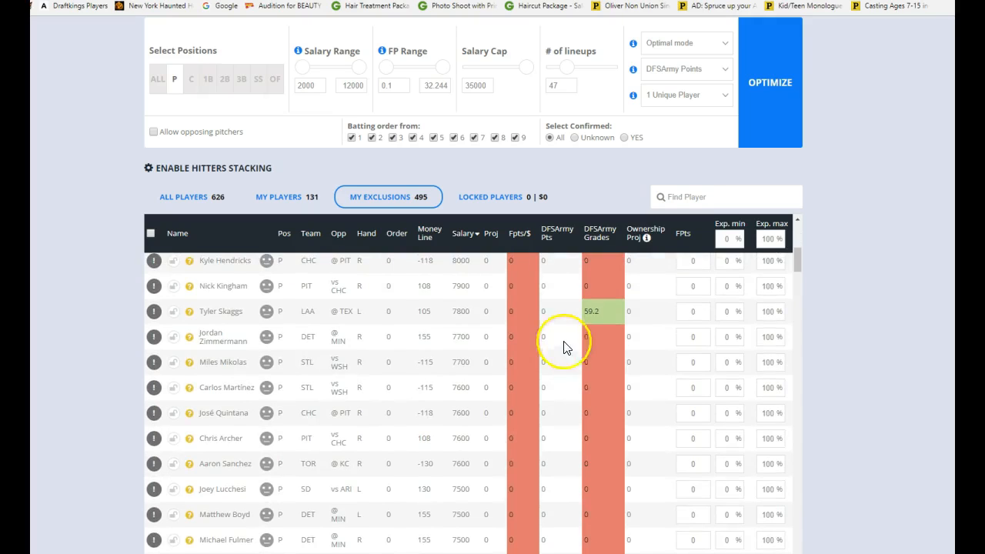
scroll(544, 330, "up", 8)
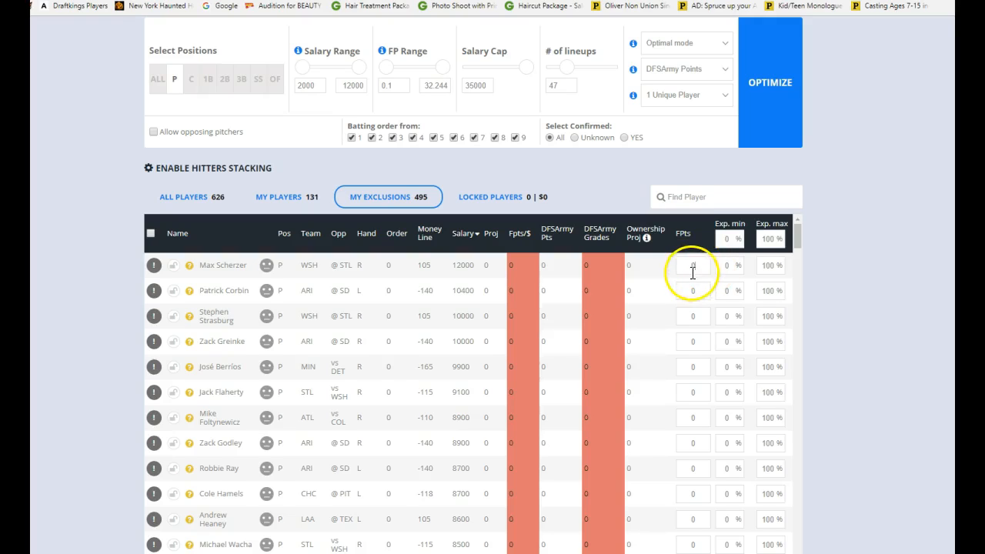
left_click(613, 170)
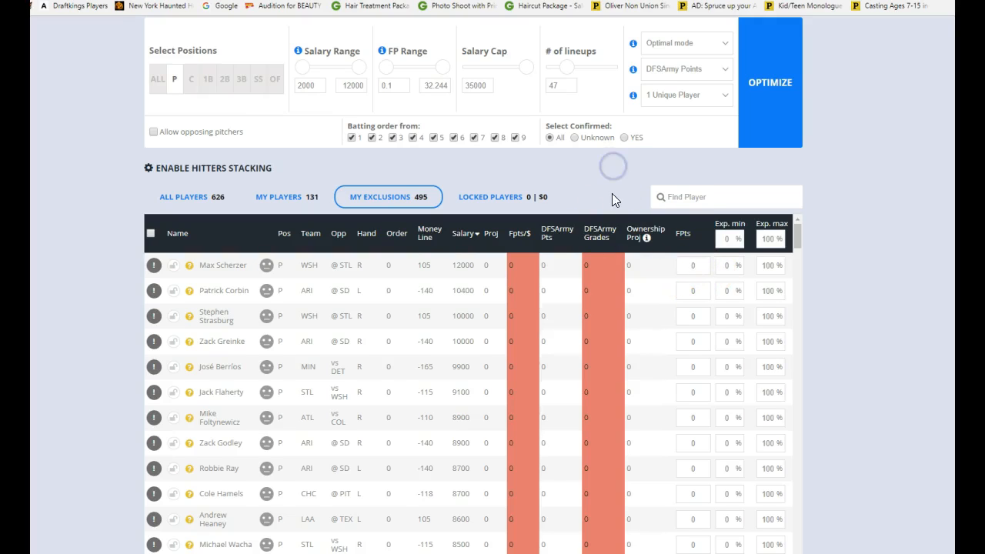
Set the salary cap to 35000.
scroll(614, 200, "up", 1)
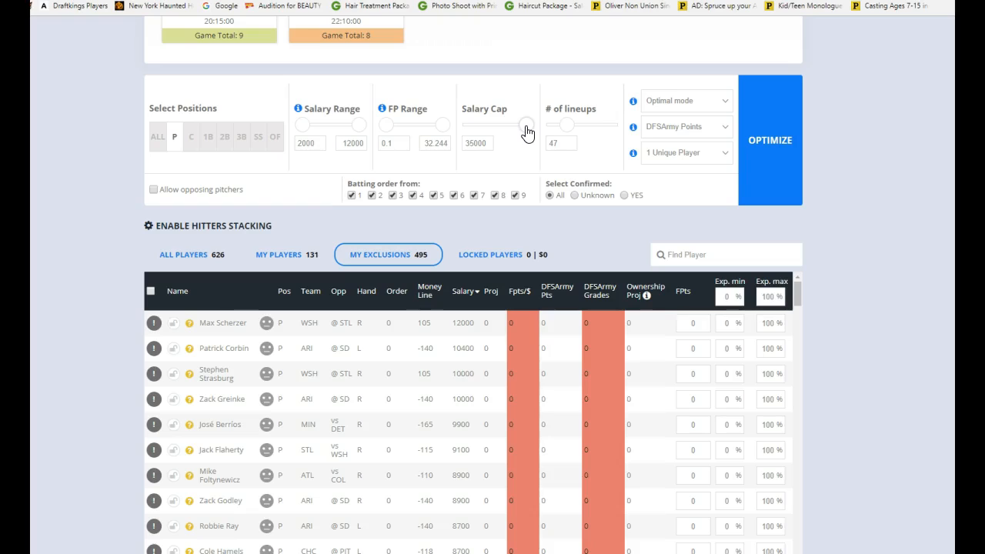
left_click_drag(528, 134, 532, 134)
double_click(492, 141)
type("3")
left_click(468, 158)
left_click(475, 141)
double_click(475, 141)
type("35000")
Try 20 and 150 as the number of lineups.
double_click(558, 144)
mouse_move(565, 128)
left_mouse_down()
mouse_move(541, 130)
mouse_move(575, 130)
mouse_move(549, 137)
left_mouse_up()
key("BackSpace")
type("20")
key("BackSpace")
key("BackSpace")
type("150")
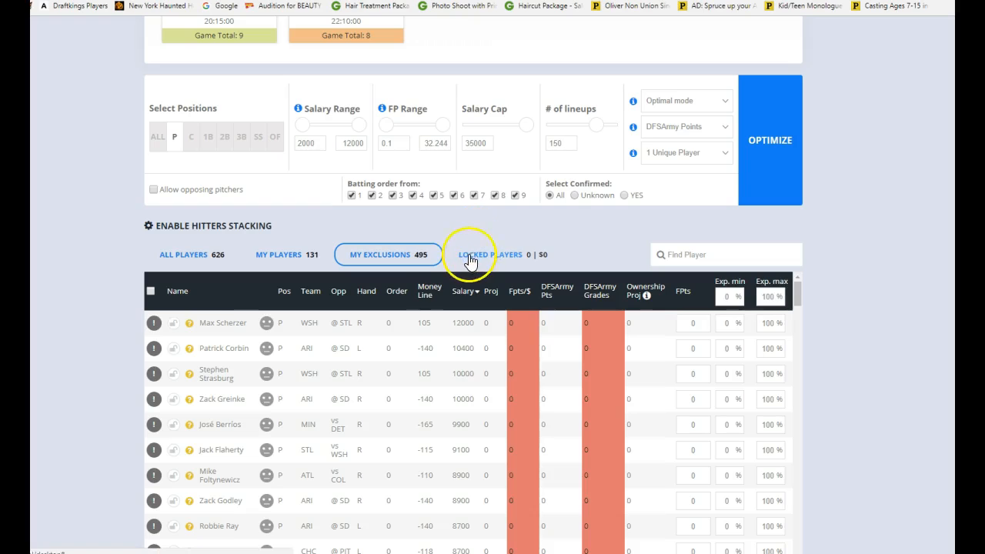
left_click(574, 131)
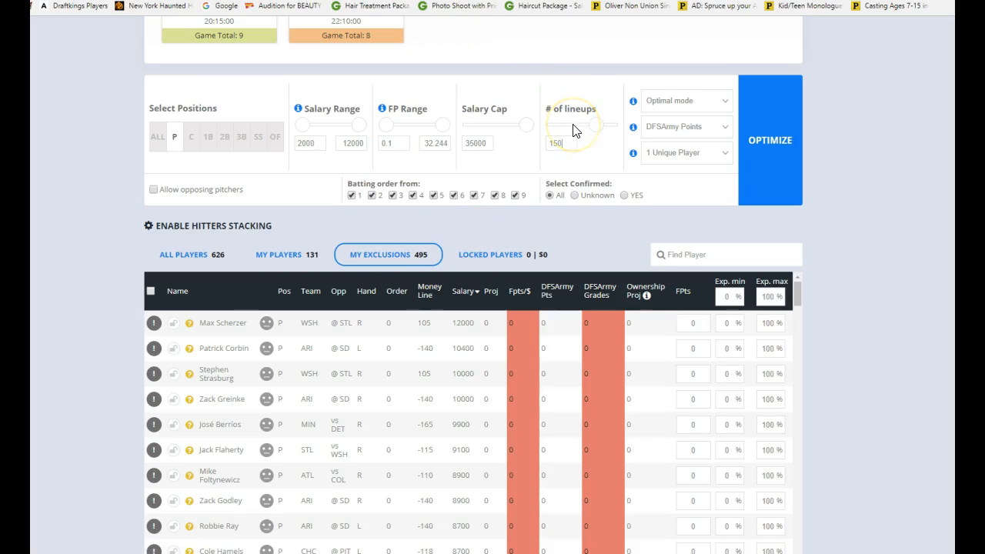
Set the number of lineups to 50 and display the full player list instead of the exclusions.
double_click(564, 143)
type("50")
left_click(682, 132)
left_click(677, 154)
left_click(189, 255)
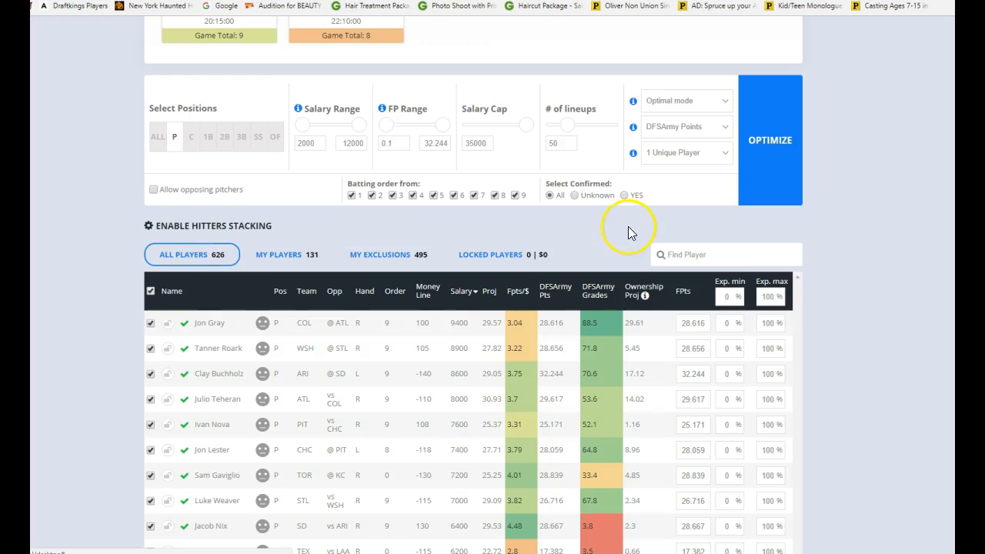
Set the lineup uniqueness requirement to 2 Unique Players.
scroll(627, 231, "down", 1)
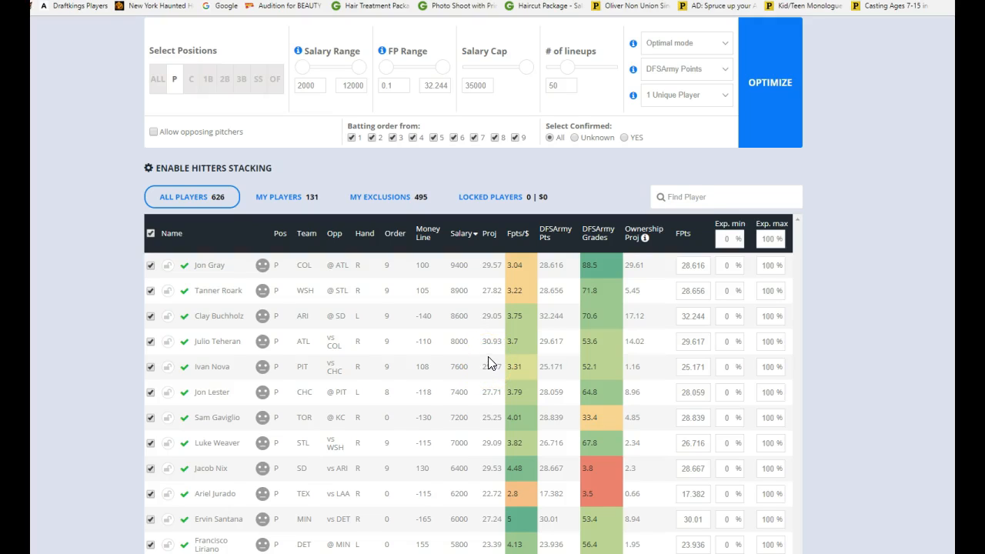
left_click(659, 94)
left_click(653, 115)
left_click(659, 94)
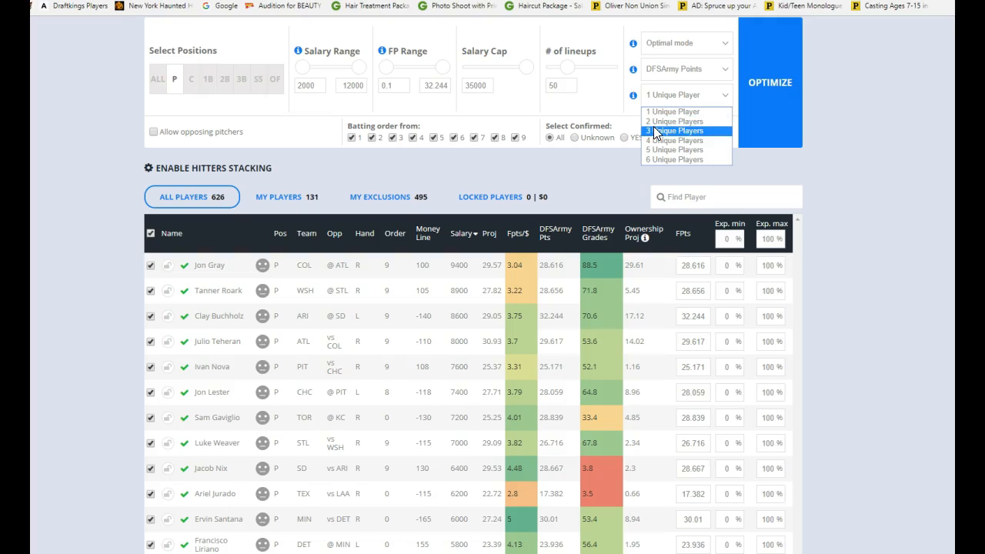
left_click(660, 133)
left_click(663, 122)
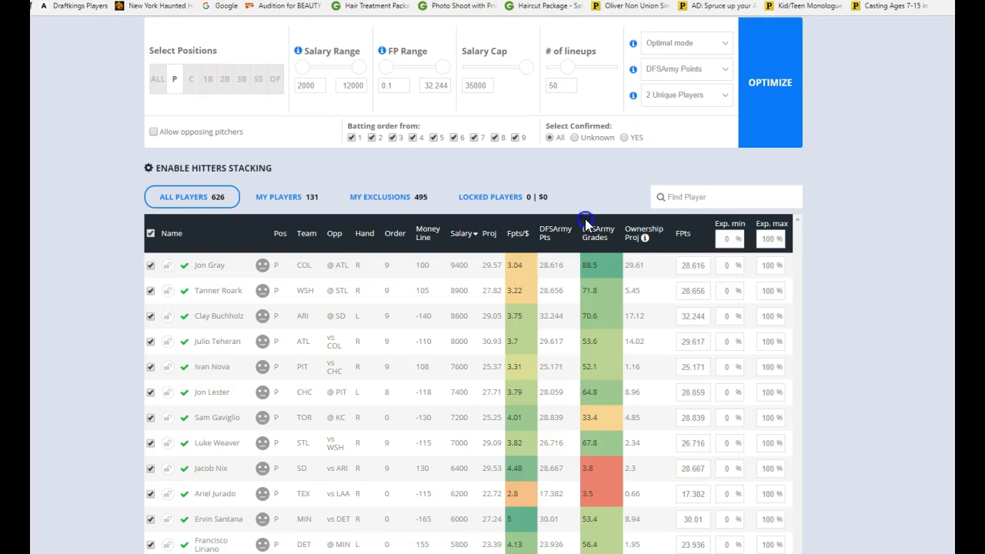
left_click(603, 197)
scroll(864, 230, "up", 2)
scroll(838, 232, "down", 1)
scroll(838, 232, "down", 1)
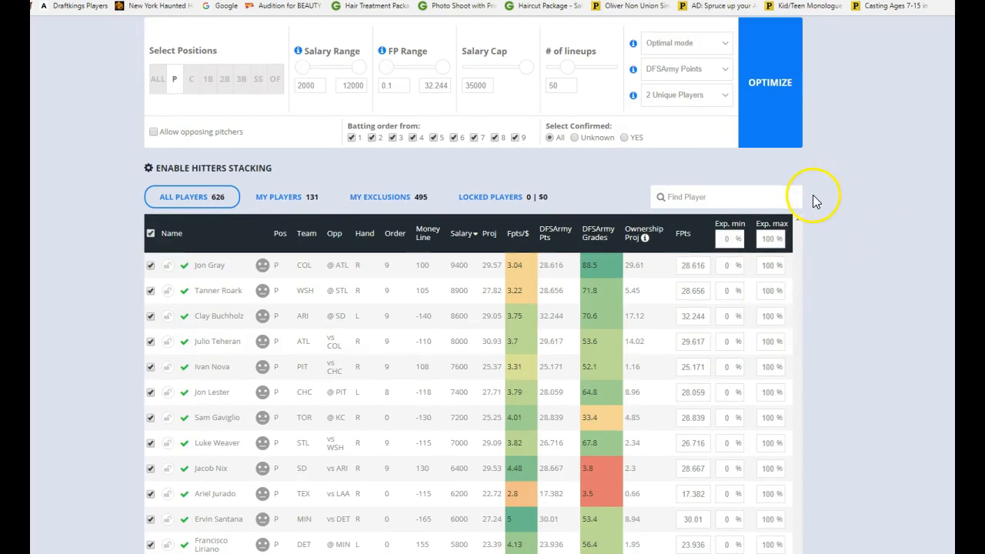
Enable hitters stacking and turn off double stacking in the hitter stack rules.
left_click(227, 166)
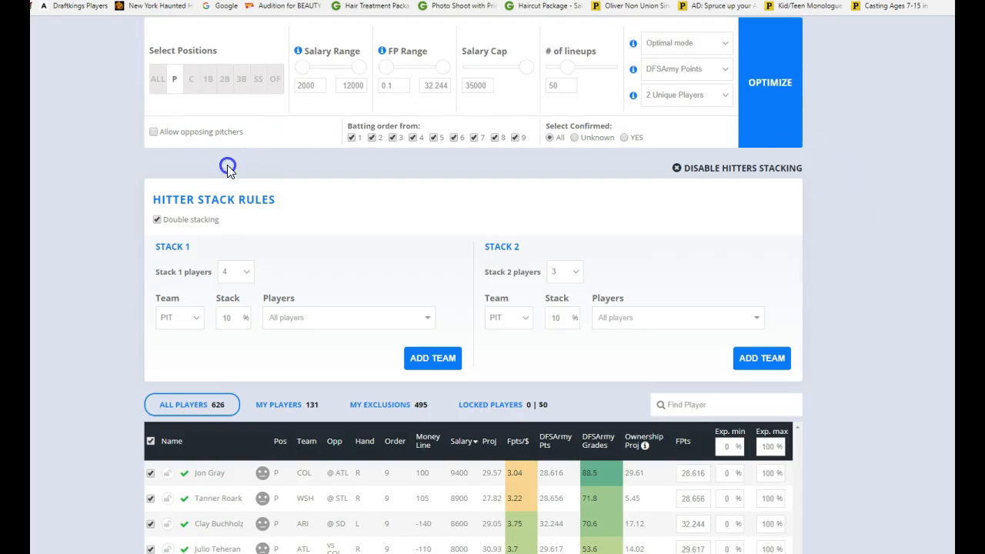
left_click(157, 221)
left_click(745, 169)
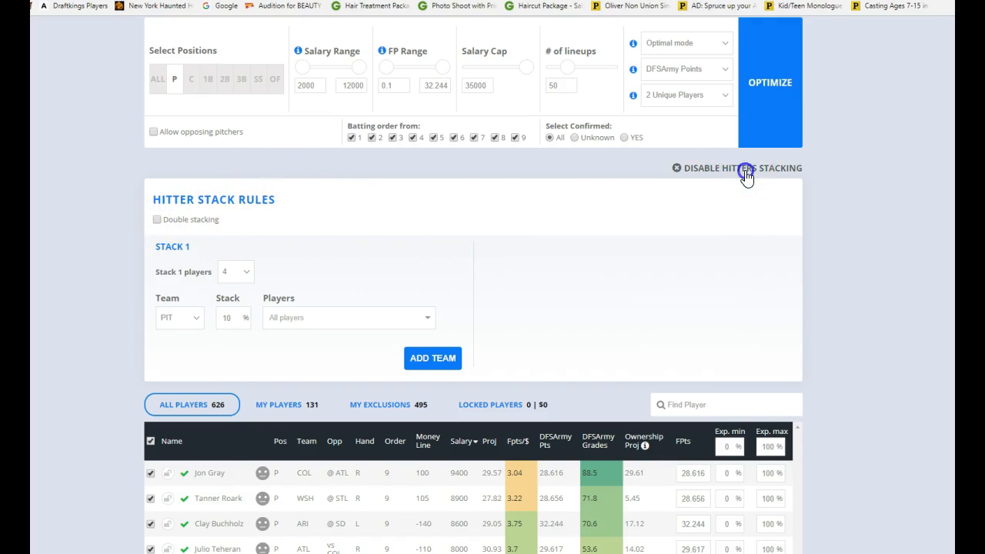
left_click(216, 171)
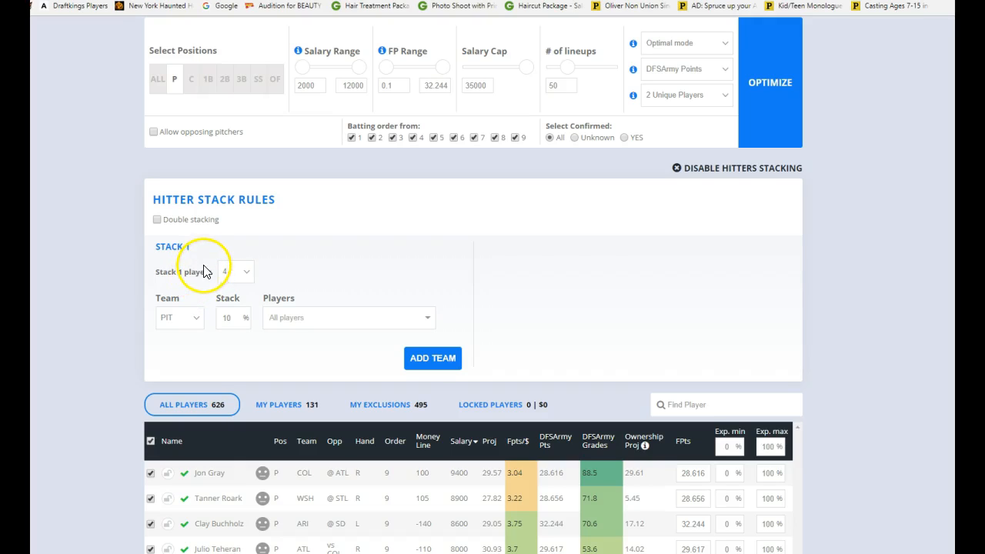
scroll(269, 254, "down", 3)
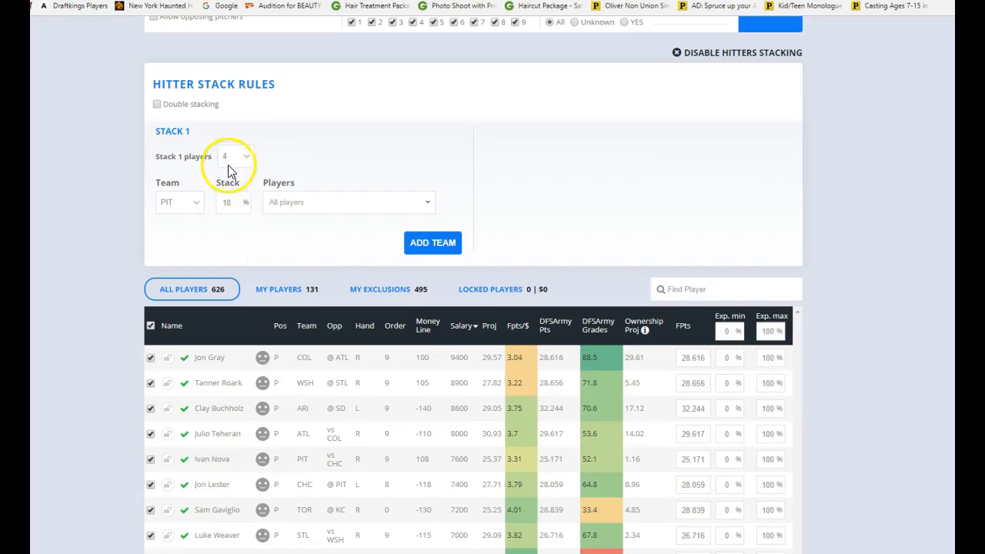
Set the stack percentage of the first team in Stack 1 to 20%.
left_click(231, 192)
scroll(372, 186, "up", 1)
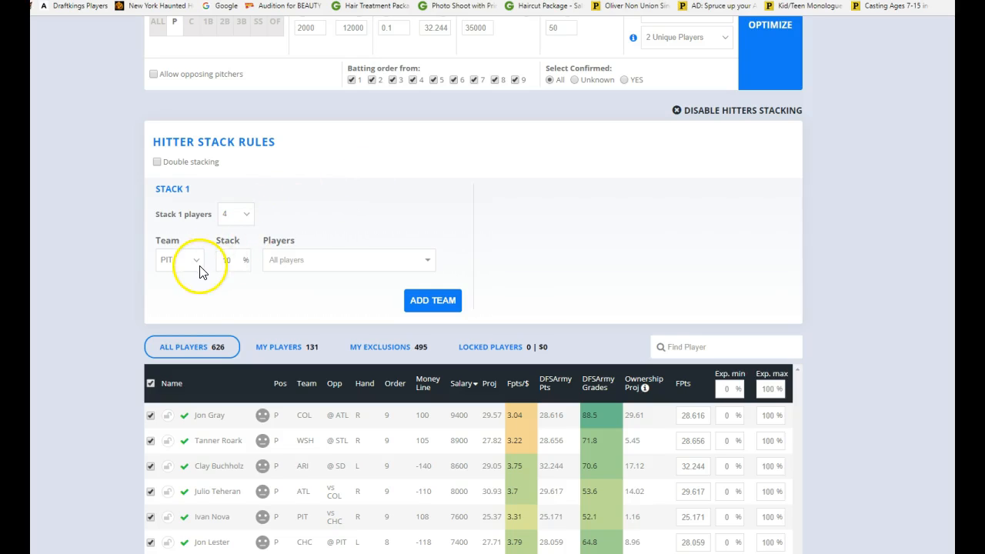
scroll(310, 266, "up", 2)
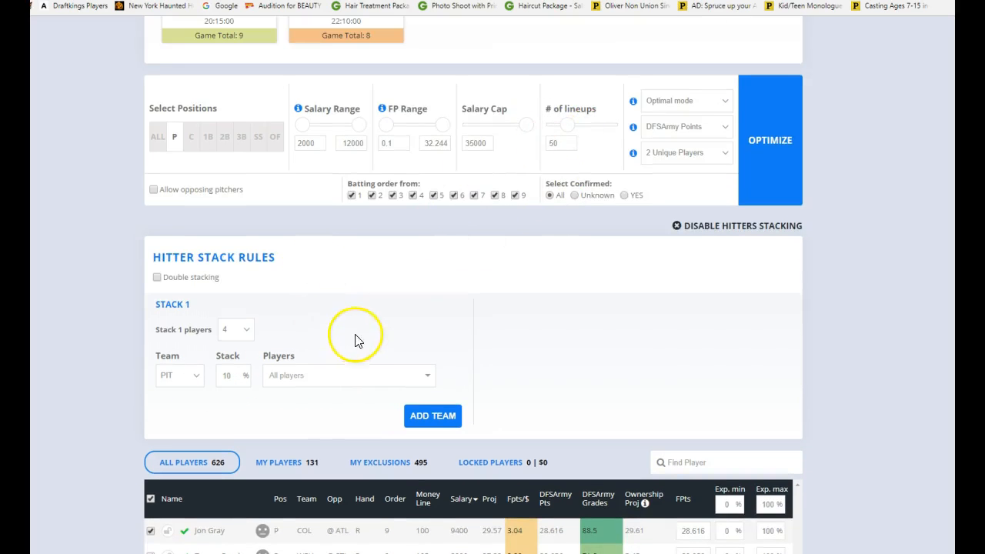
scroll(331, 331, "down", 2)
left_click(195, 266)
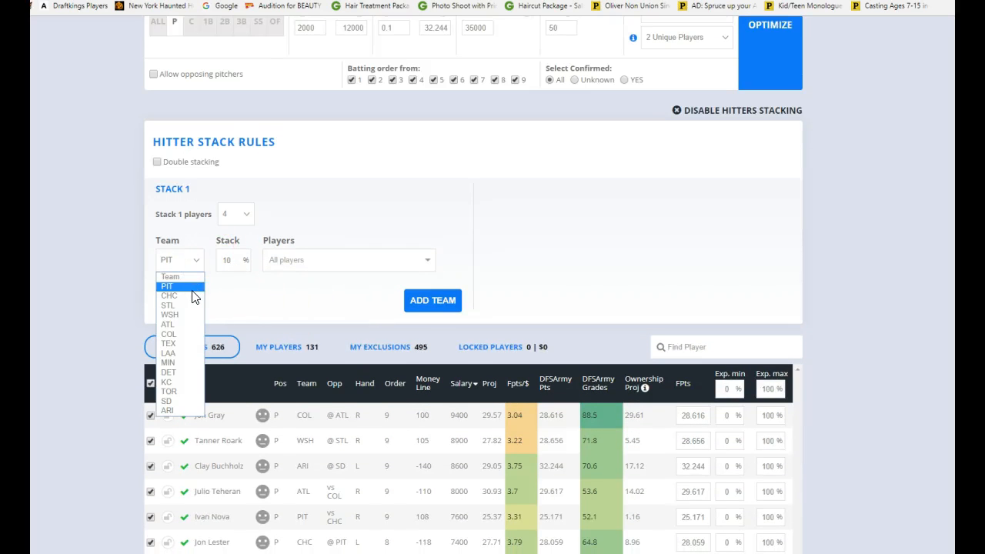
left_click(236, 257)
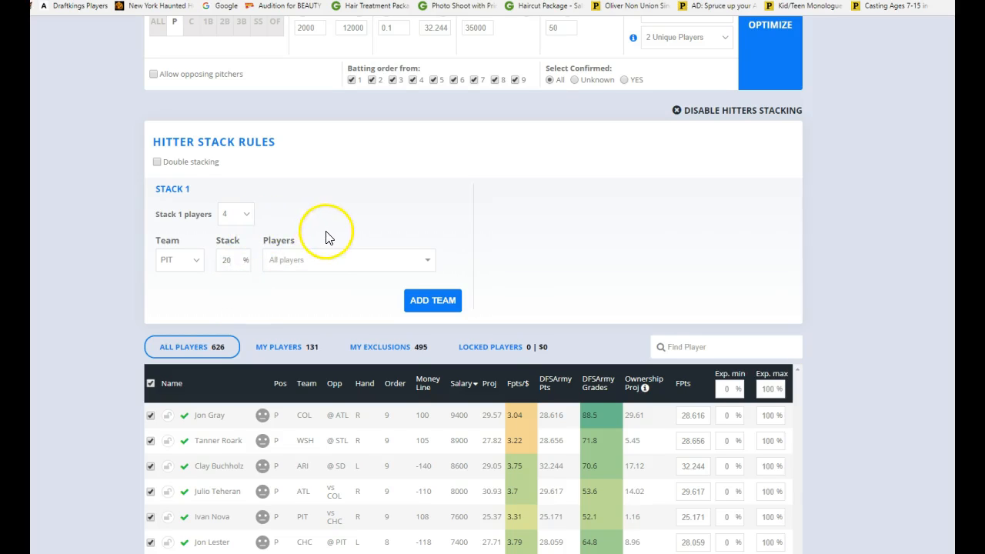
Check the team totals in the games filter and change the first Stack 1 team to TEX.
scroll(325, 235, "up", 5)
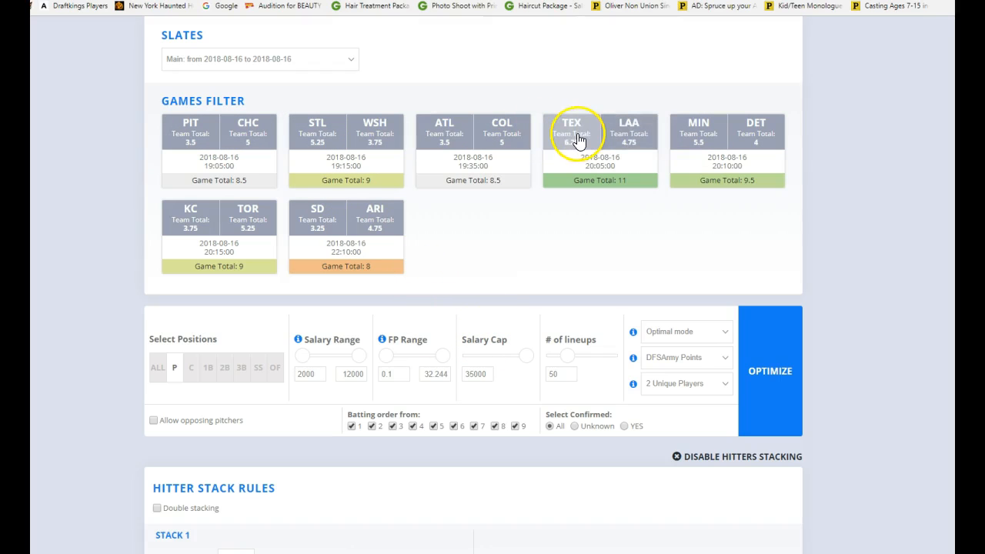
scroll(582, 166, "down", 7)
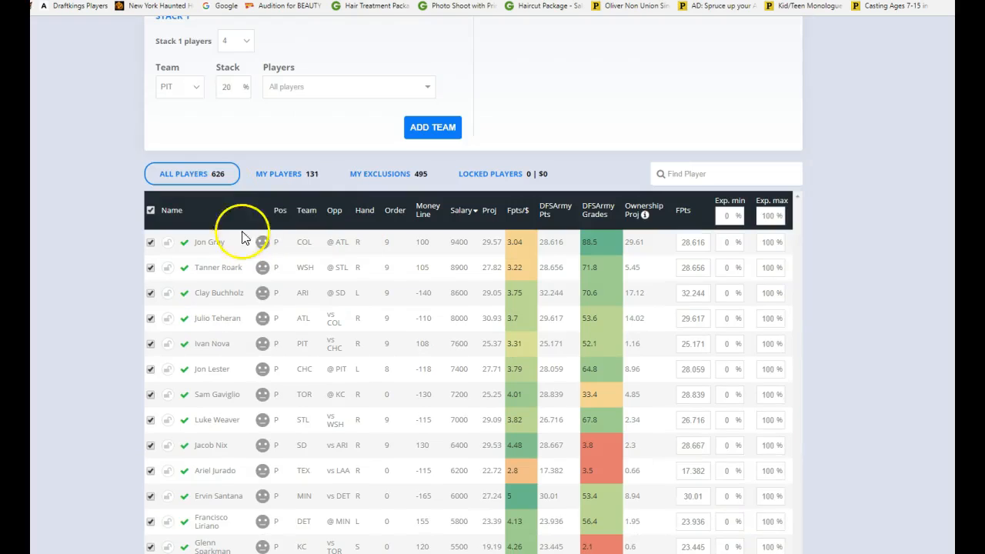
left_click(196, 86)
left_click(176, 170)
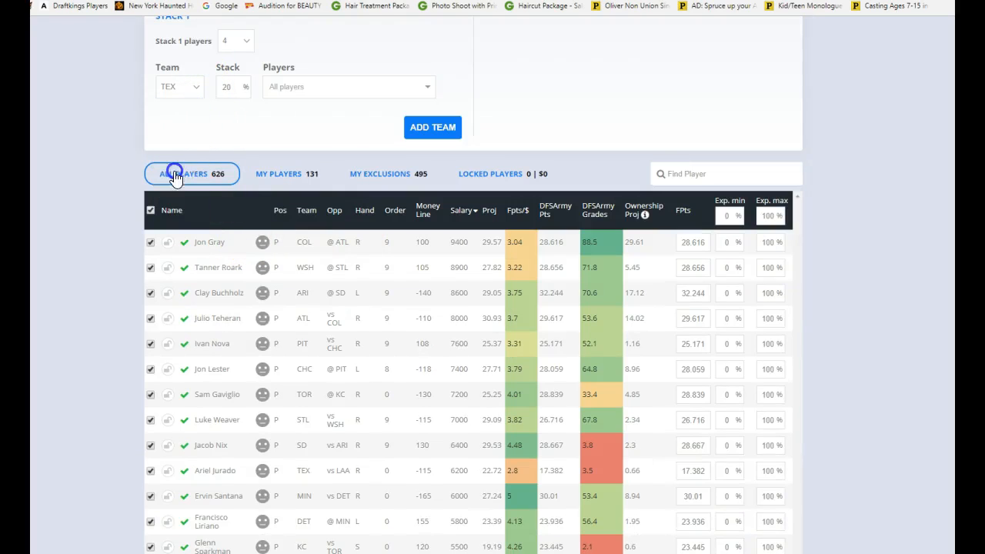
Add CHC as the second team in Stack 1 with a 20% stack.
left_click(439, 135)
left_click(195, 127)
left_click(191, 160)
left_click(231, 123)
type("20")
Add STL as the third team in Stack 1 with a 20% stack.
left_click(432, 169)
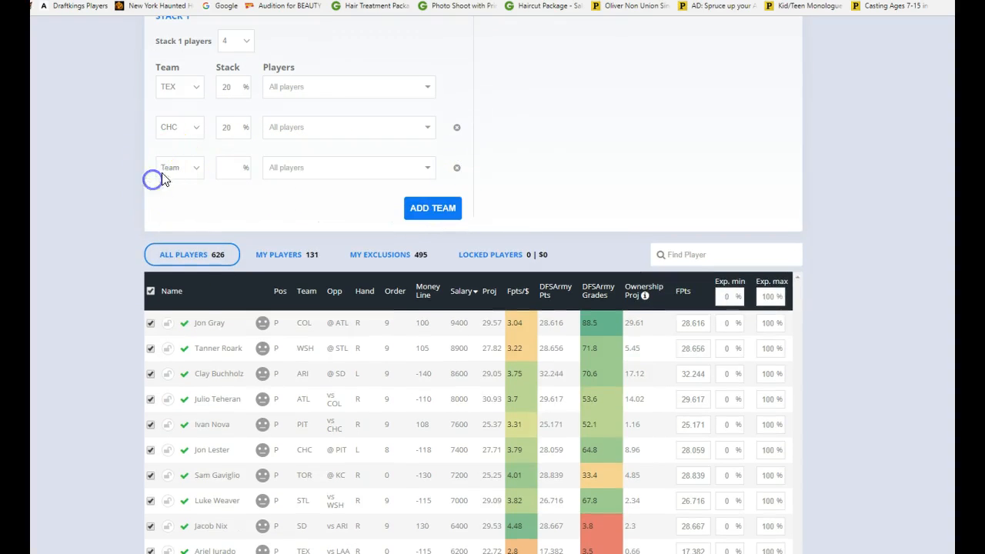
left_click(163, 174)
left_click(176, 209)
left_click(224, 168)
type("20")
Add COL as the fourth team in Stack 1 with a 20% stack.
left_click(456, 209)
left_click(181, 208)
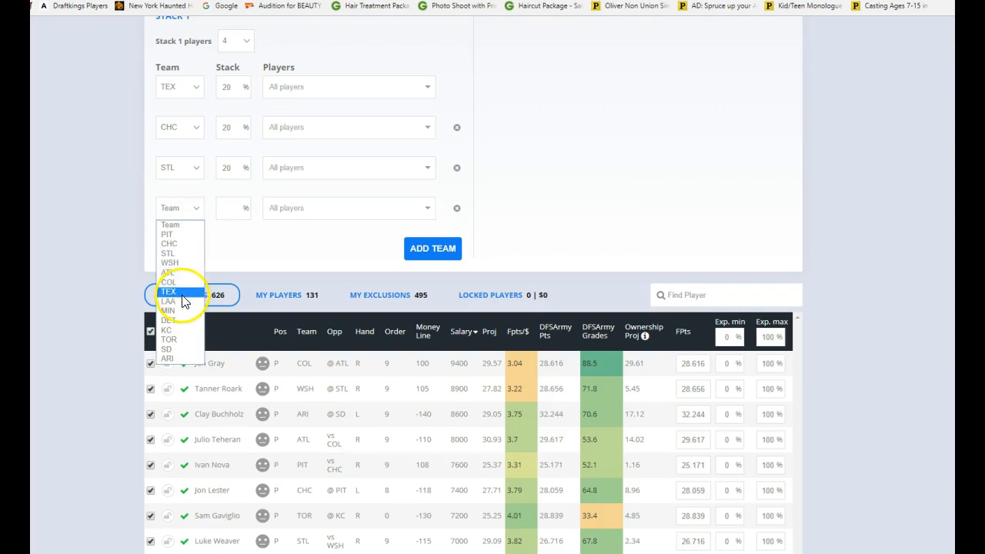
left_click(185, 282)
left_click(220, 209)
type("20")
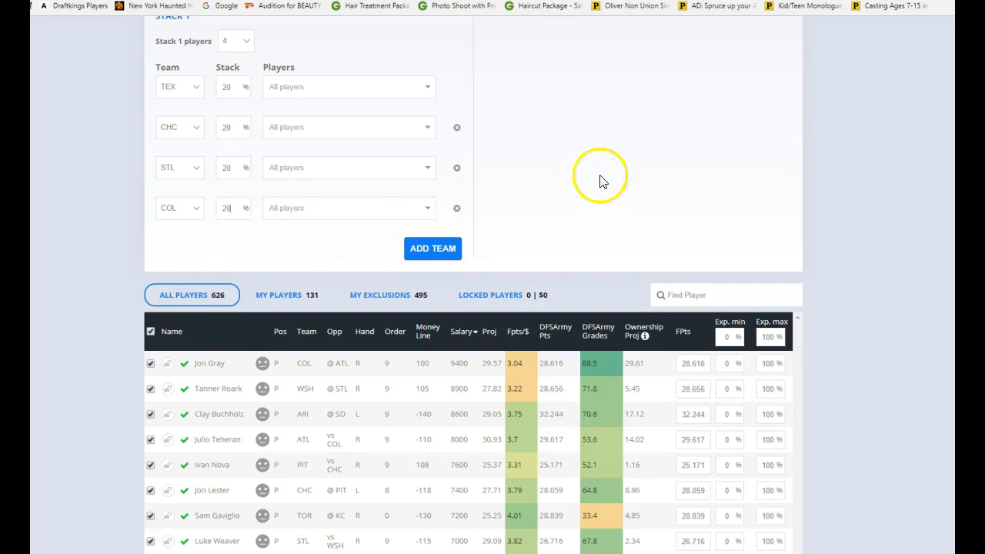
Check the remaining team totals and add TOR as the fifth team in Stack 1 with a 20% stack.
scroll(598, 180, "up", 8)
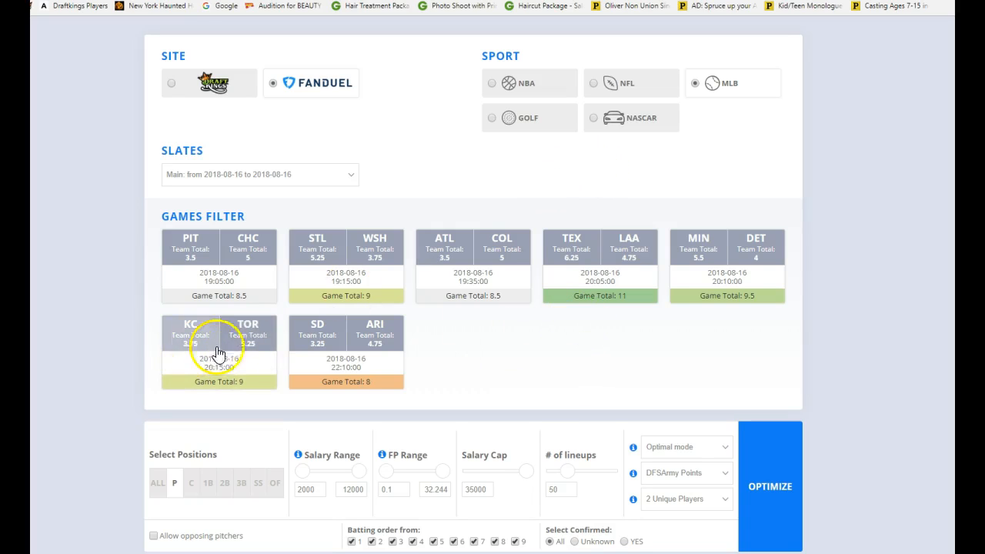
scroll(505, 277, "down", 10)
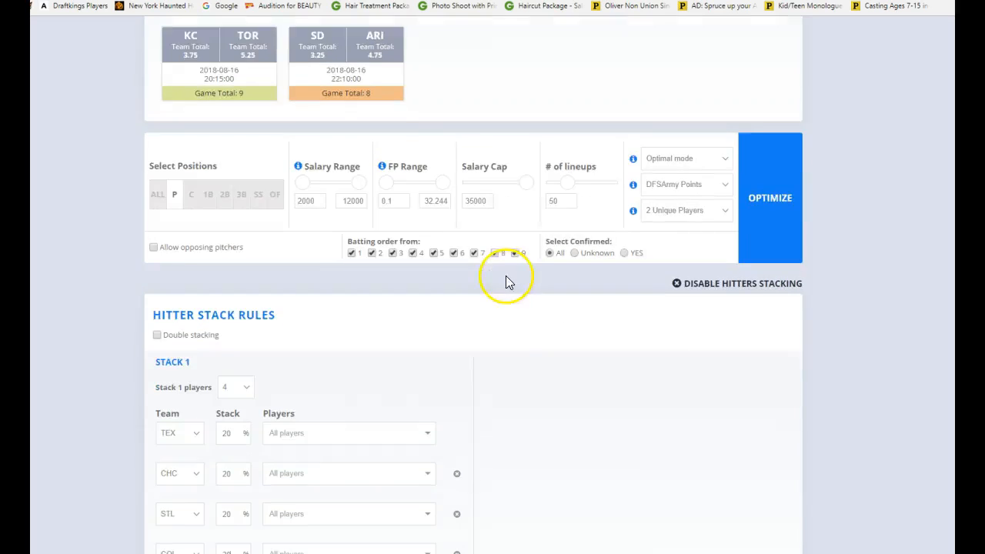
scroll(323, 200, "up", 5)
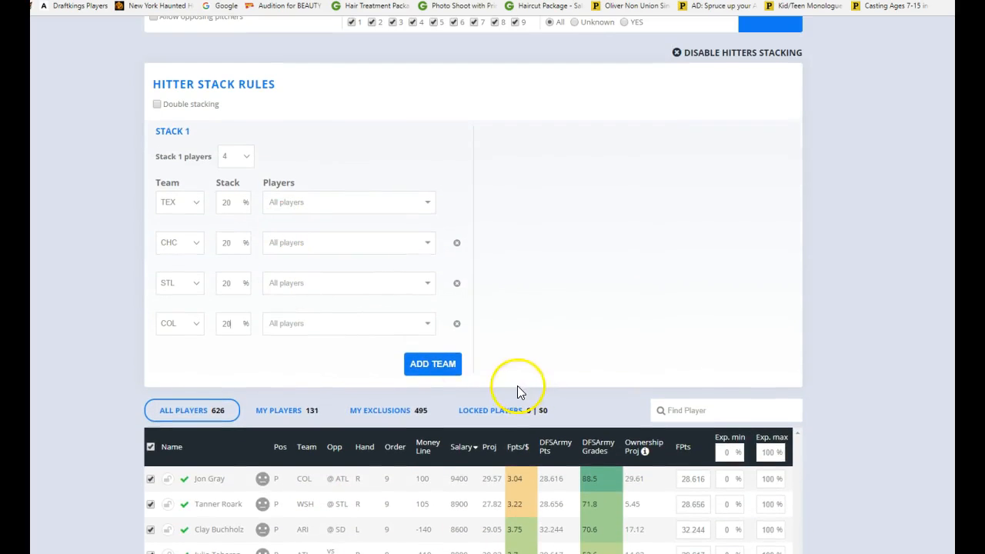
left_click(428, 364)
left_click(197, 364)
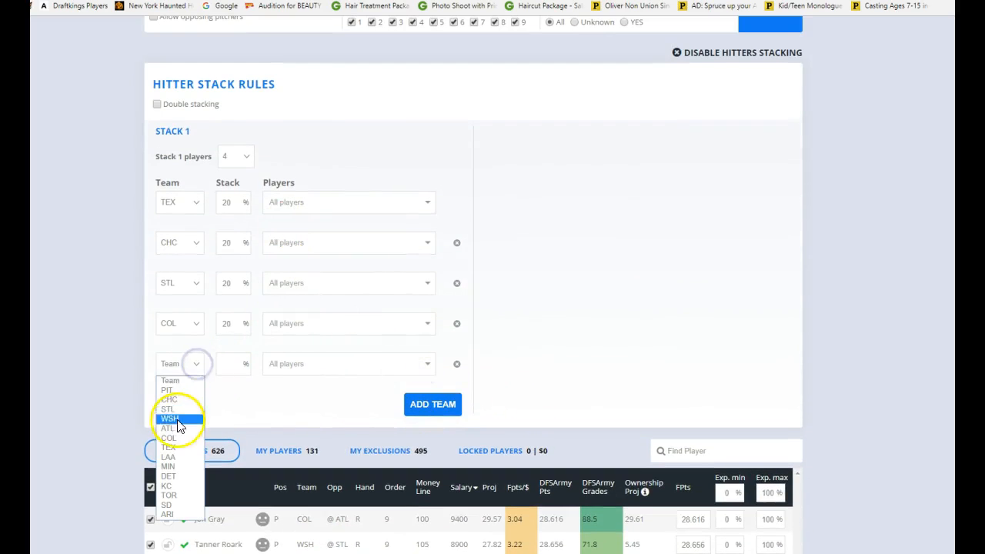
left_click(174, 495)
left_click(591, 301)
scroll(431, 303, "up", 2)
left_click(431, 302)
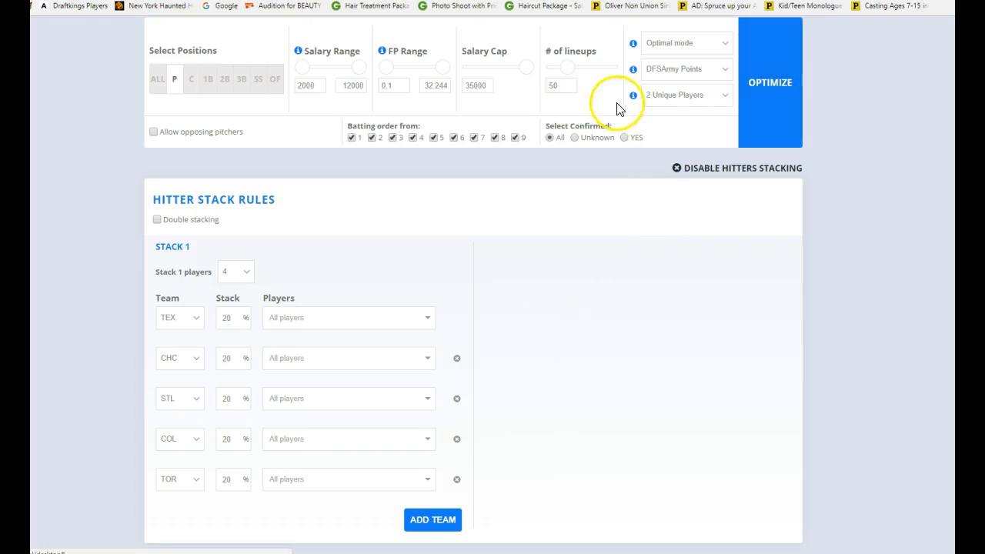
Run the optimizer with the Stack 1 rules and review the generated lineups and player exposures.
left_click(760, 110)
scroll(798, 198, "down", 20)
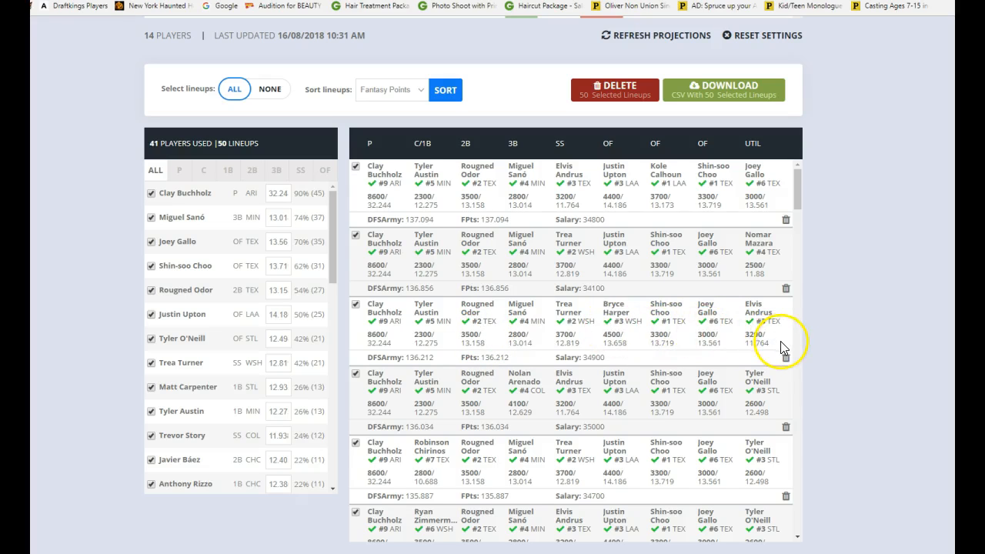
scroll(782, 348, "down", 2)
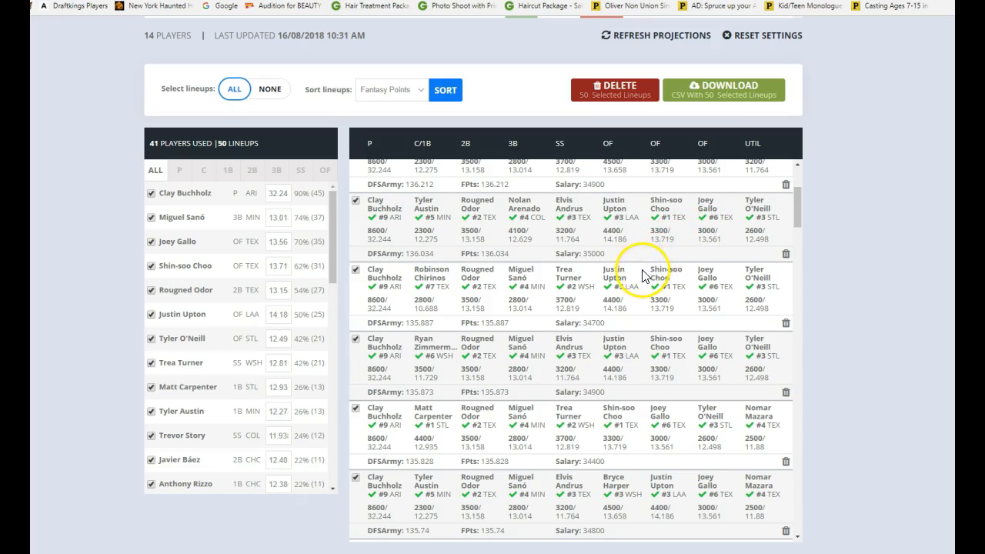
Return to the hitter stack rules and enable double stacking.
scroll(643, 276, "up", 5)
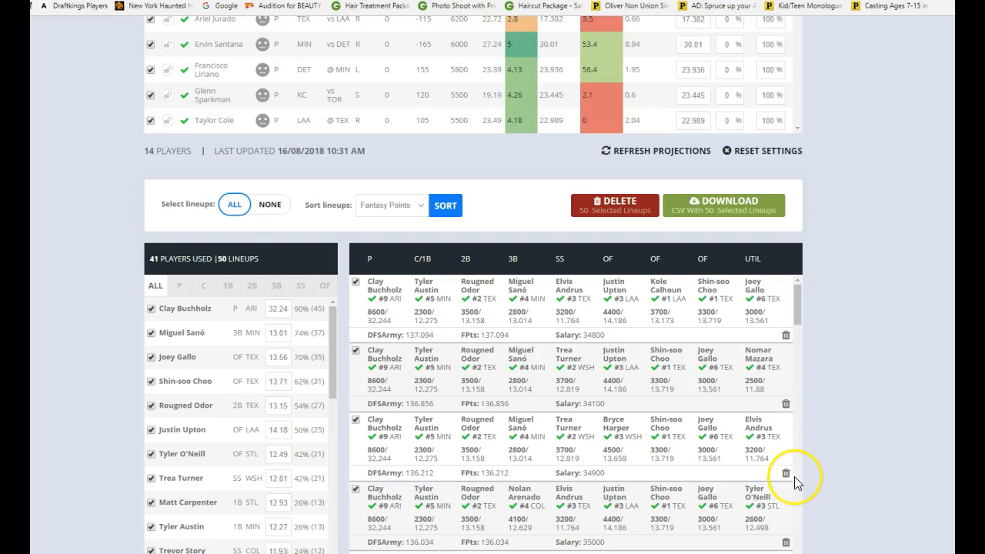
scroll(801, 477, "up", 10)
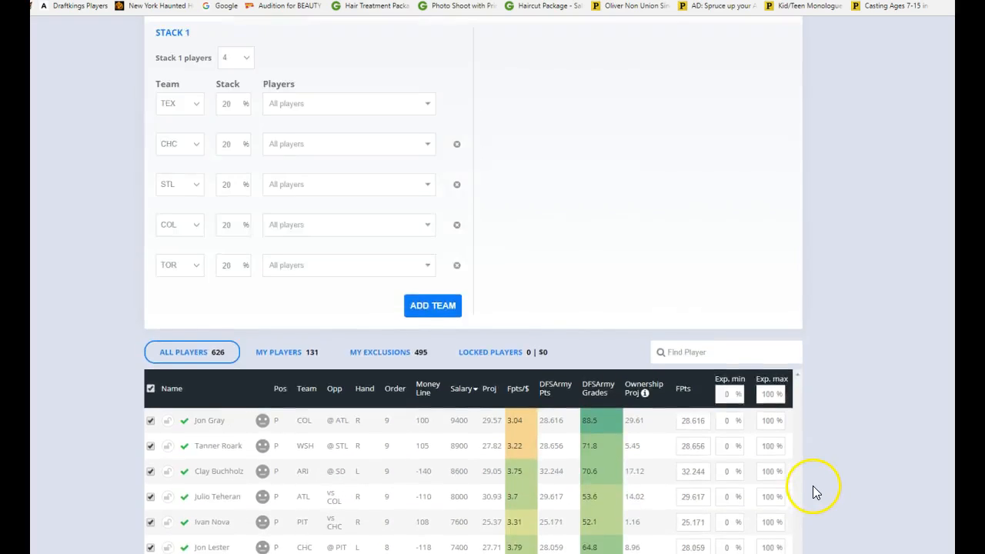
scroll(814, 462, "up", 1)
scroll(808, 458, "down", 1)
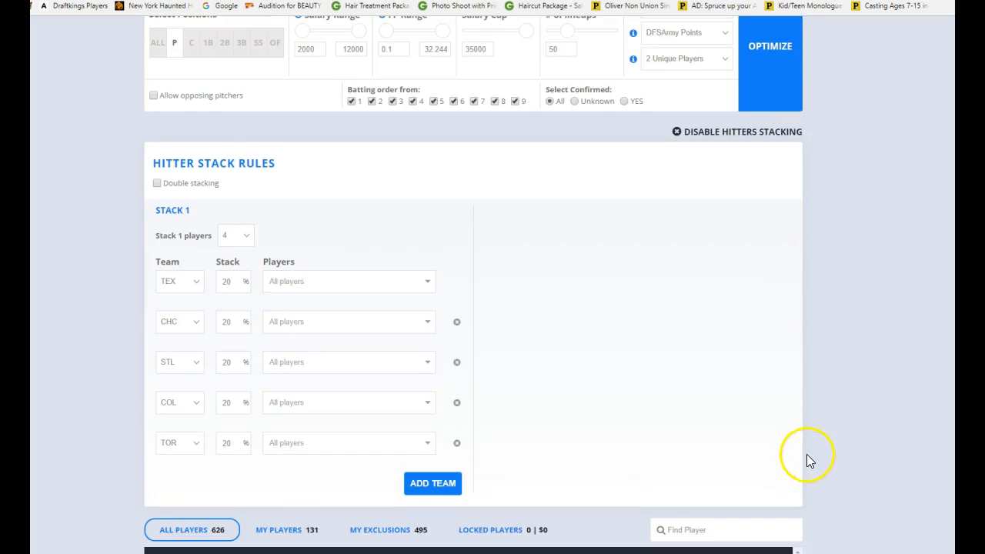
left_click(186, 191)
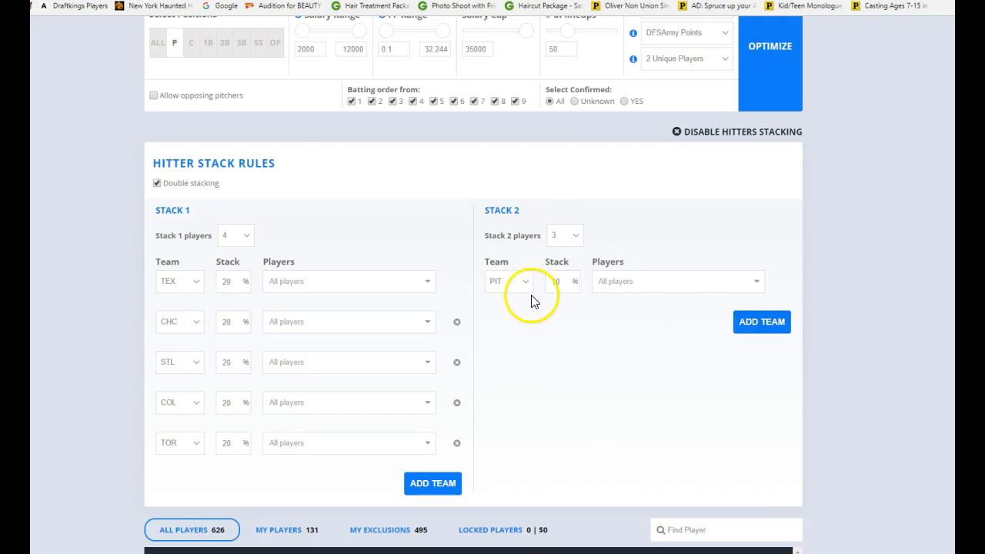
Check the team totals in the games filter and set the first Stack 2 team to TOR.
scroll(385, 223, "up", 5)
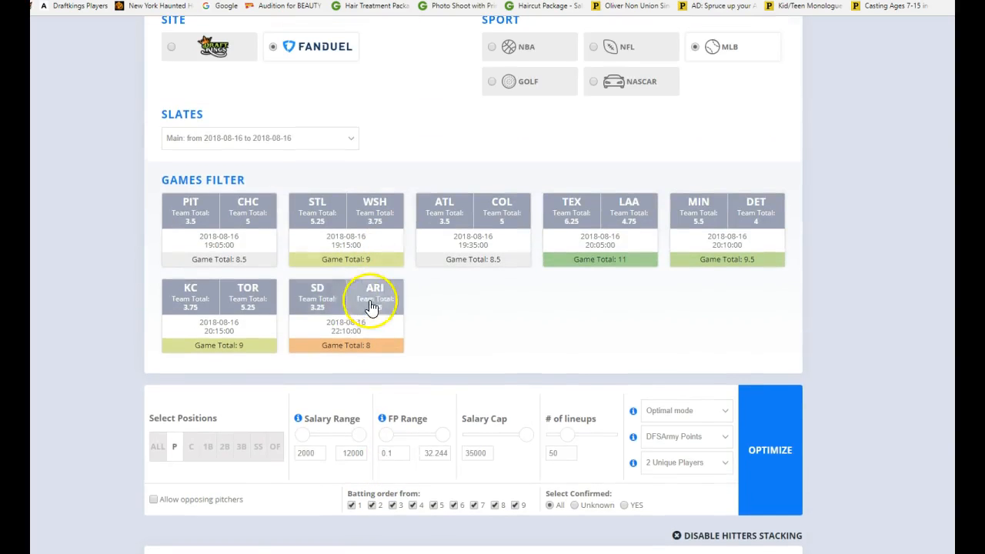
scroll(536, 312, "down", 5)
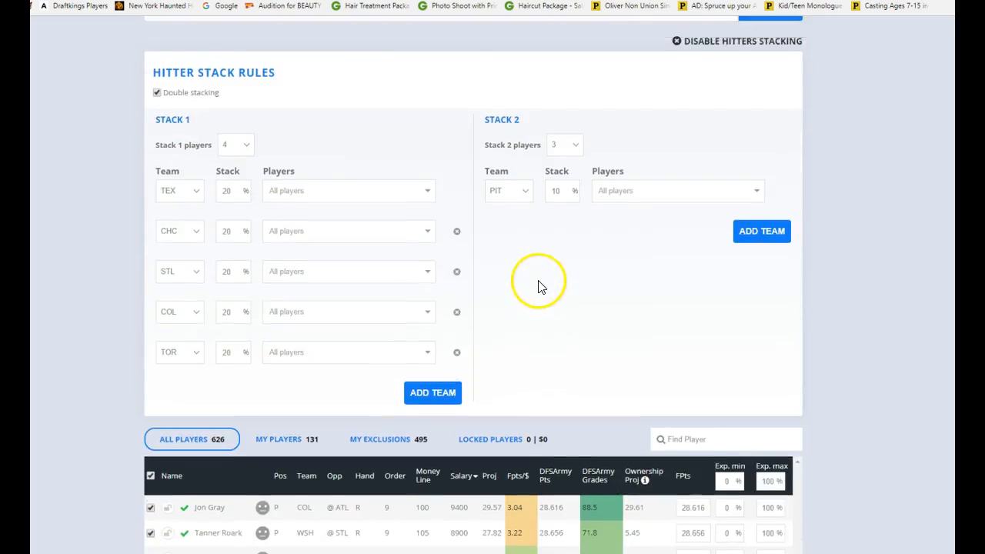
scroll(535, 308, "up", 2)
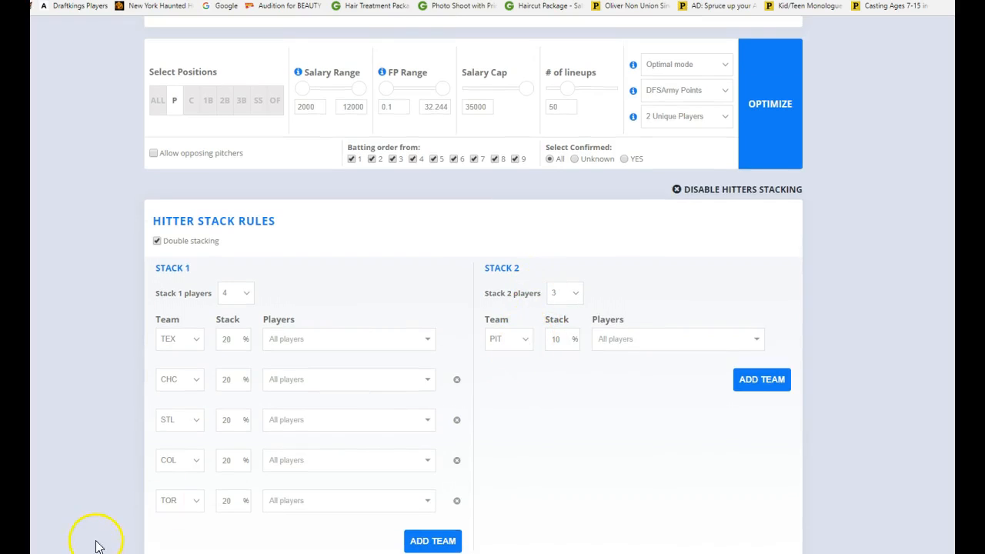
left_click(506, 339)
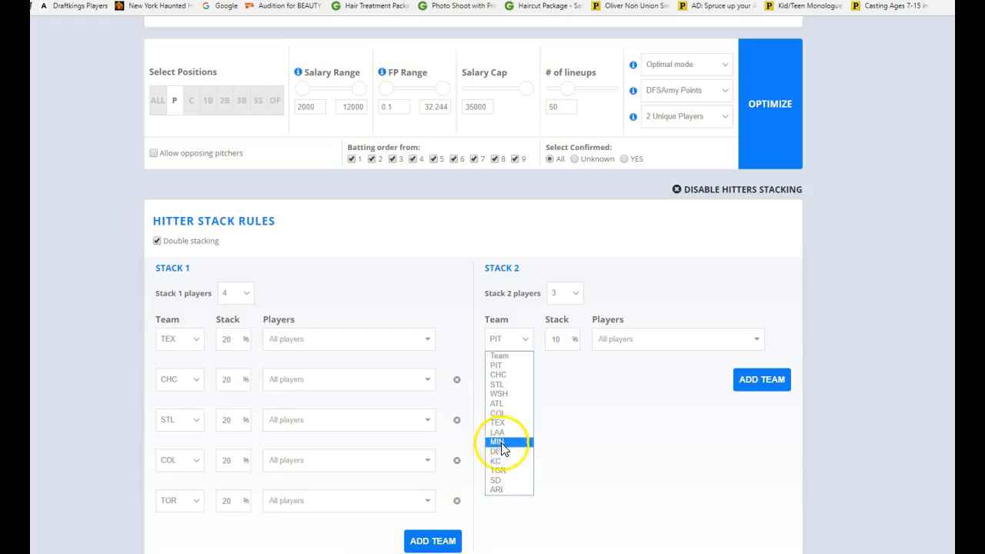
left_click(499, 470)
Add STL as the second team in Stack 2 with a 20% stack.
left_click(769, 381)
scroll(713, 335, "up", 3)
scroll(716, 321, "up", 2)
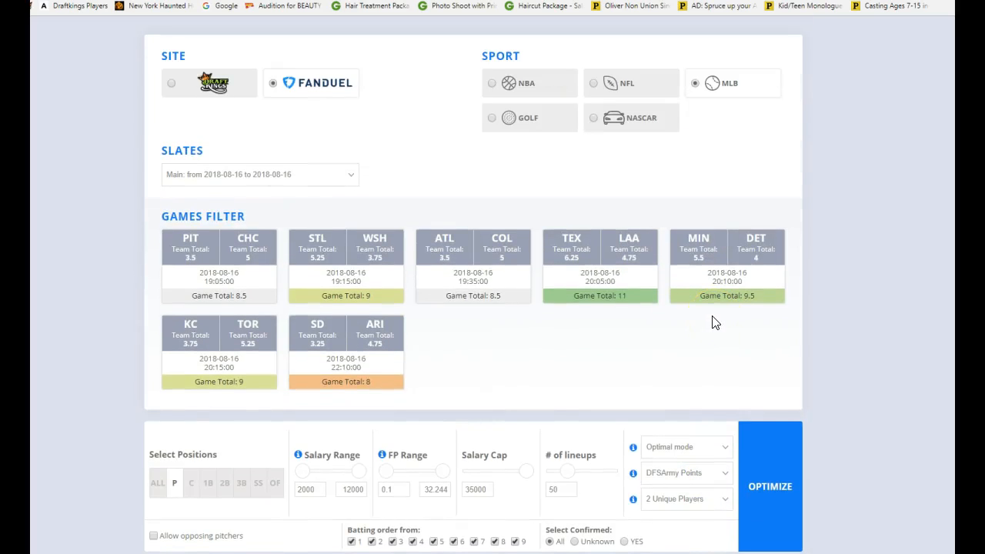
scroll(682, 301, "down", 8)
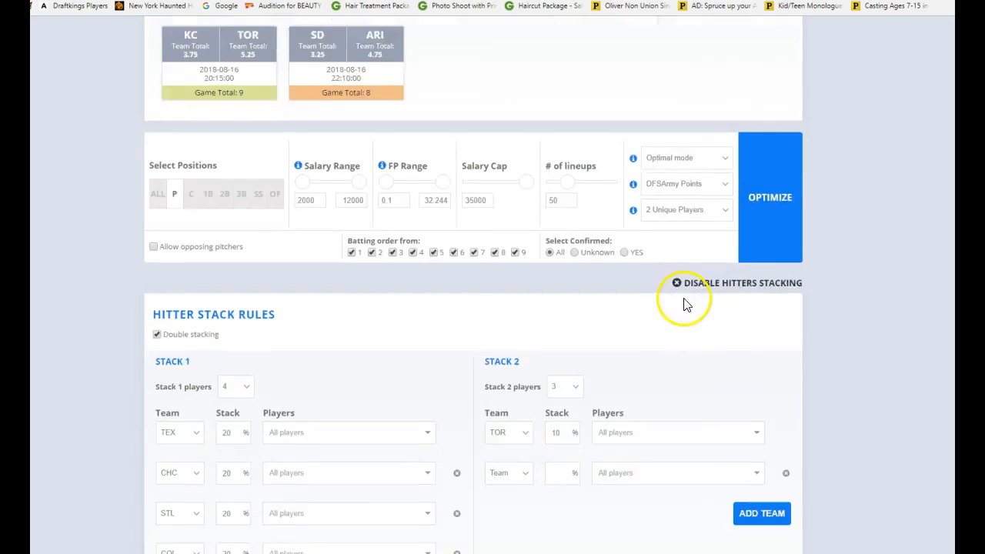
scroll(508, 254, "up", 2)
left_click(510, 244)
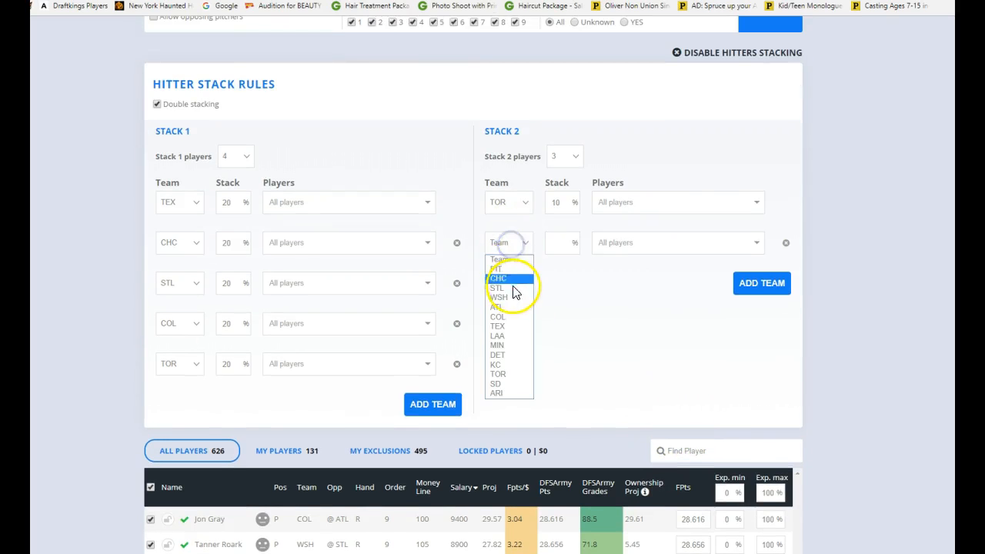
left_click(510, 287)
type("20")
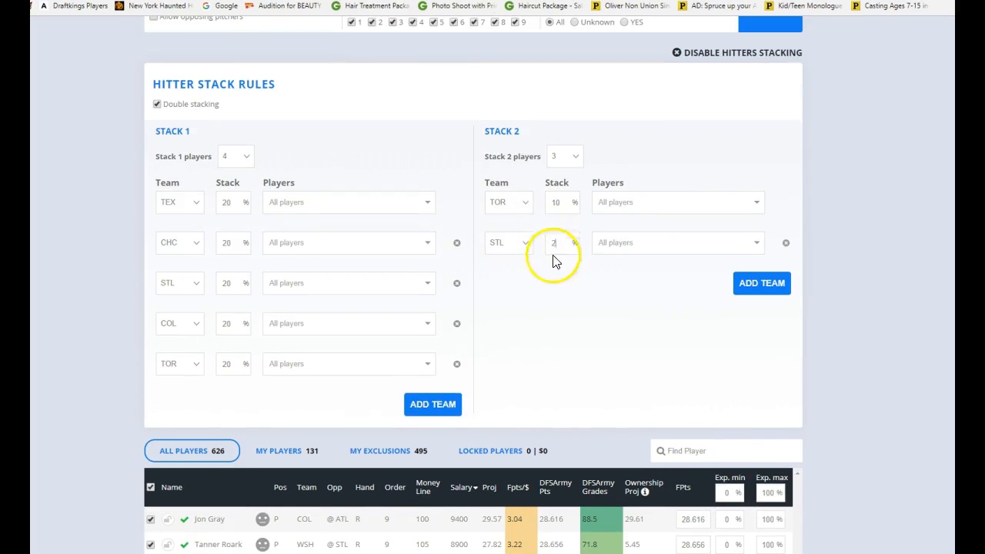
Add WSH as the third team in Stack 2 with a 20% stack.
left_click(761, 282)
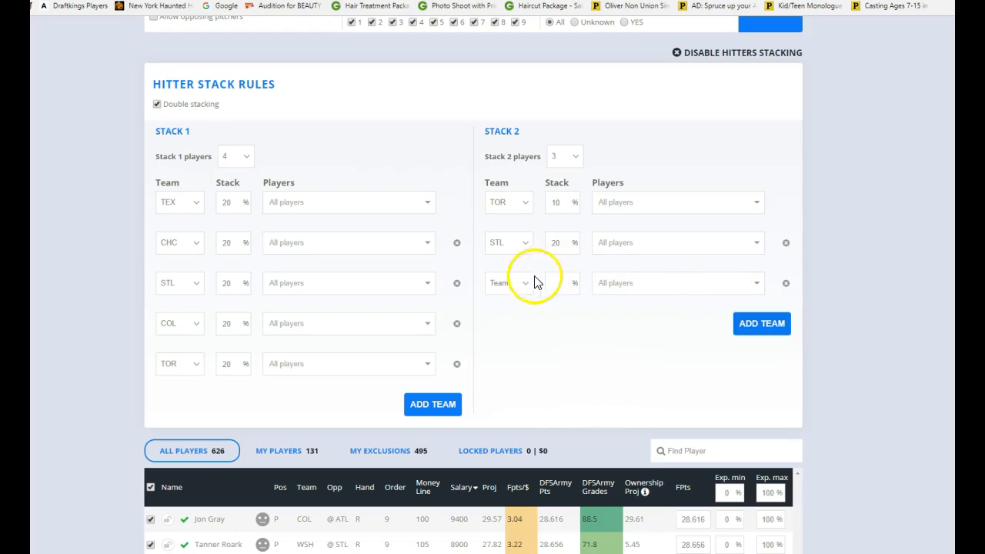
left_click(514, 285)
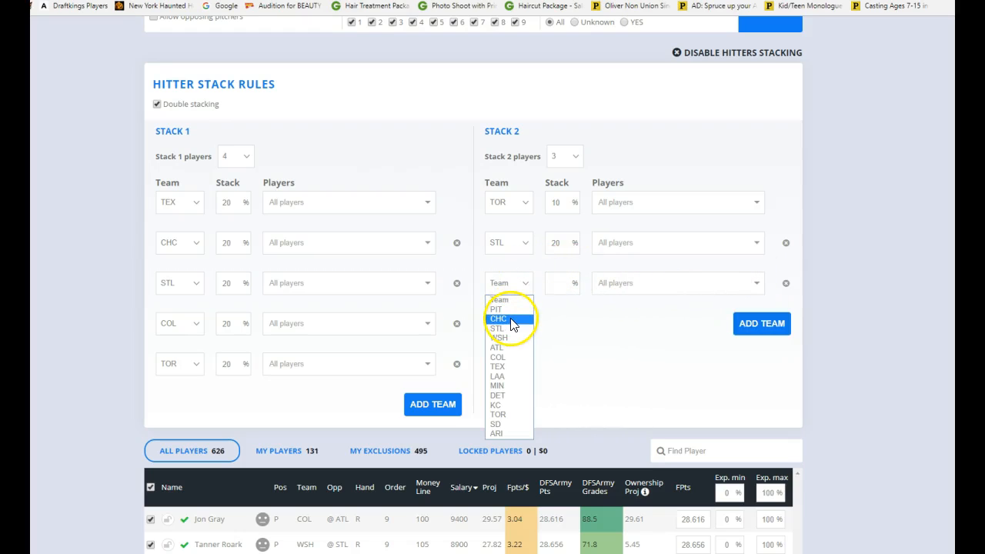
left_click(511, 339)
left_click(555, 282)
type("20")
left_click(573, 312)
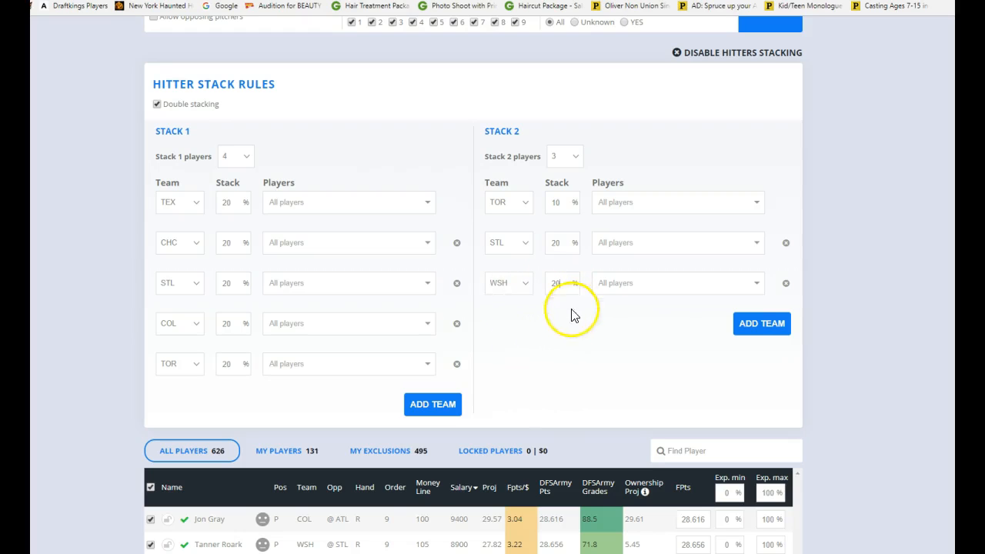
Add MIN as the fourth team in Stack 2 with a 10% stack, plus a blank fifth team row.
left_click(790, 329)
left_click(500, 324)
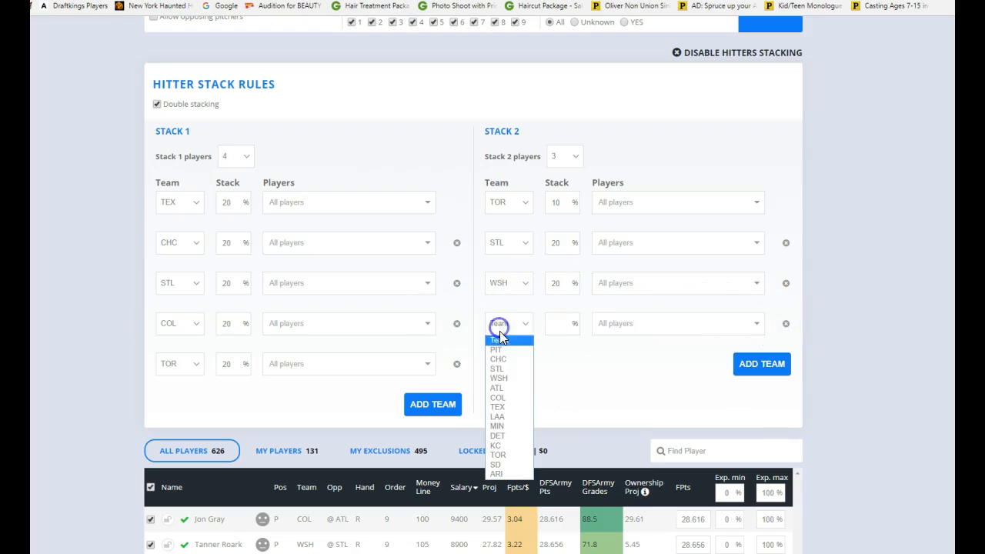
left_click(499, 425)
left_click(552, 321)
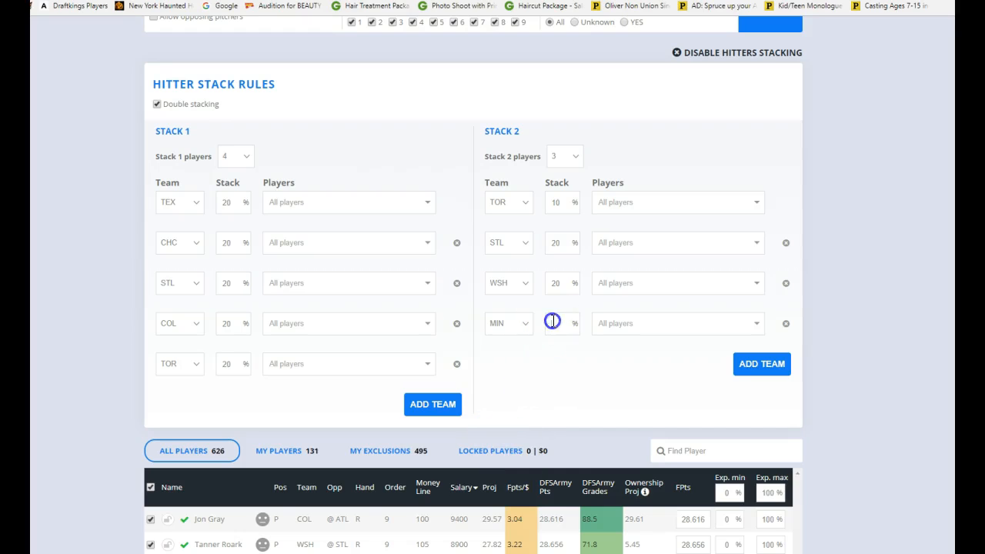
type("10")
left_click(764, 365)
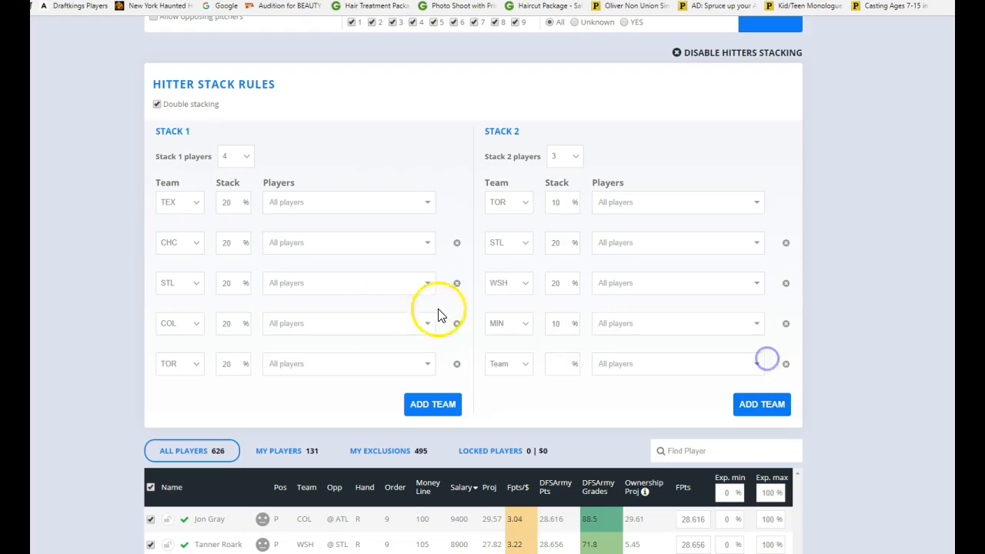
Set the fifth Stack 2 team to DET with a 10% stack.
left_click(511, 371)
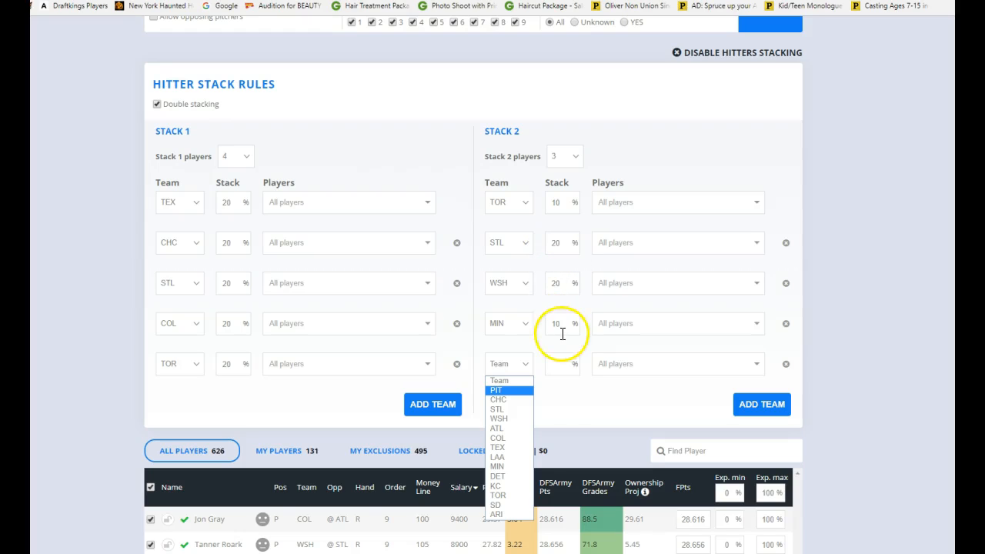
left_click(508, 477)
left_click(561, 370)
type("10")
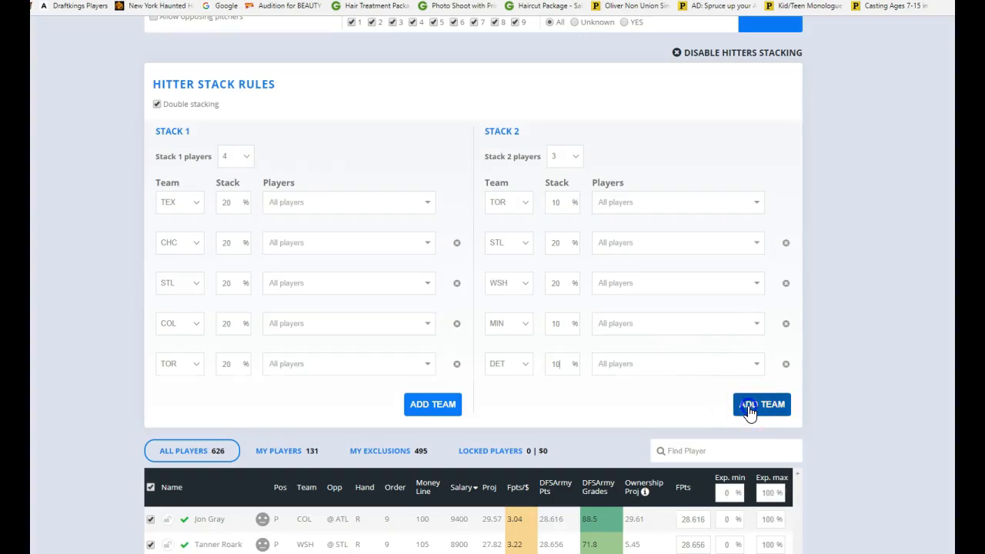
Add KC as the sixth team in Stack 2 with a 30% stack.
left_click(750, 410)
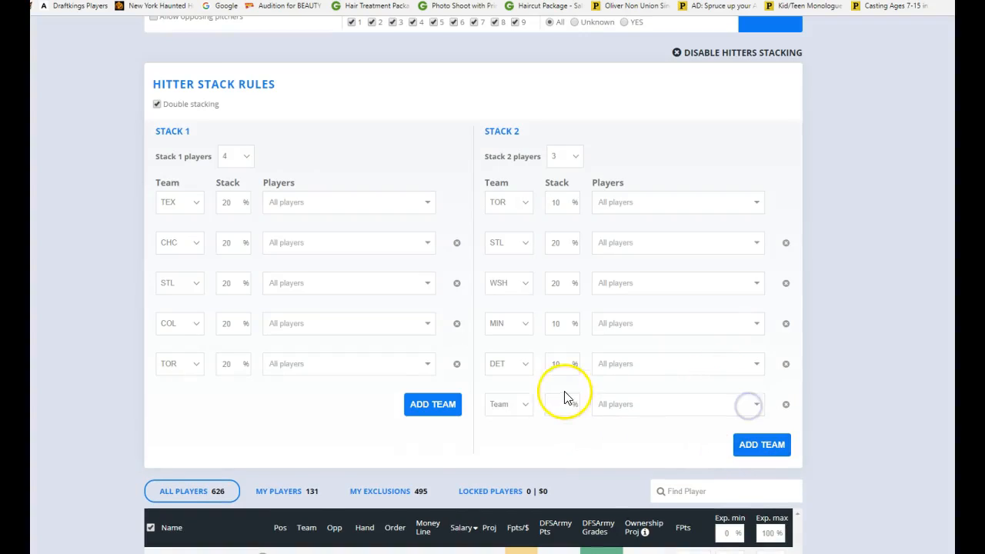
left_click(509, 409)
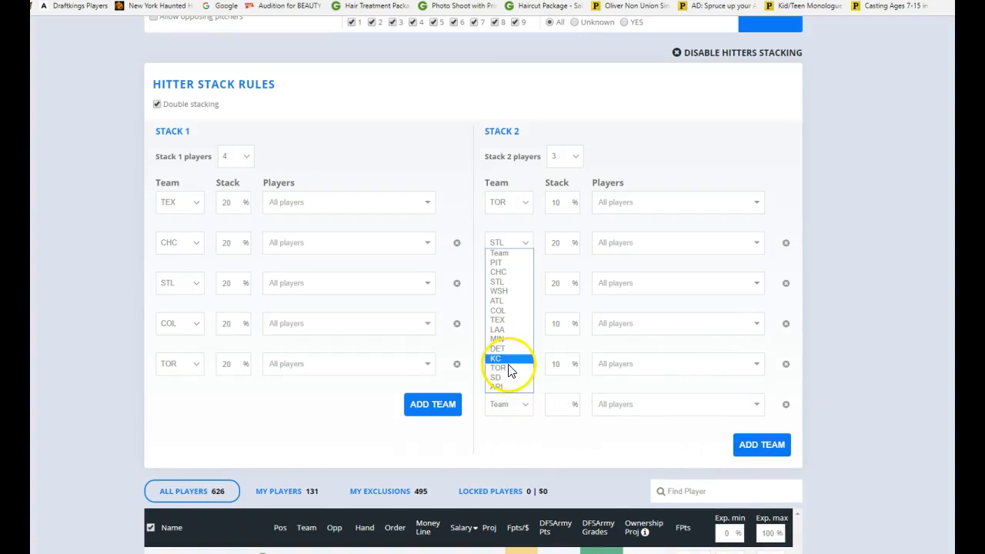
left_click(502, 358)
left_click(564, 411)
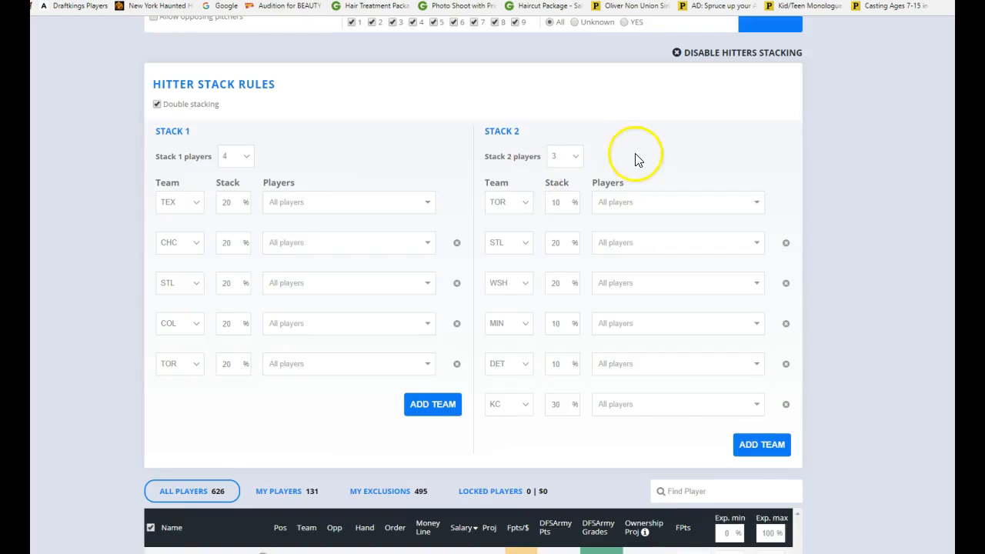
Set the number of lineups to 100.
scroll(608, 150, "up", 2)
double_click(575, 144)
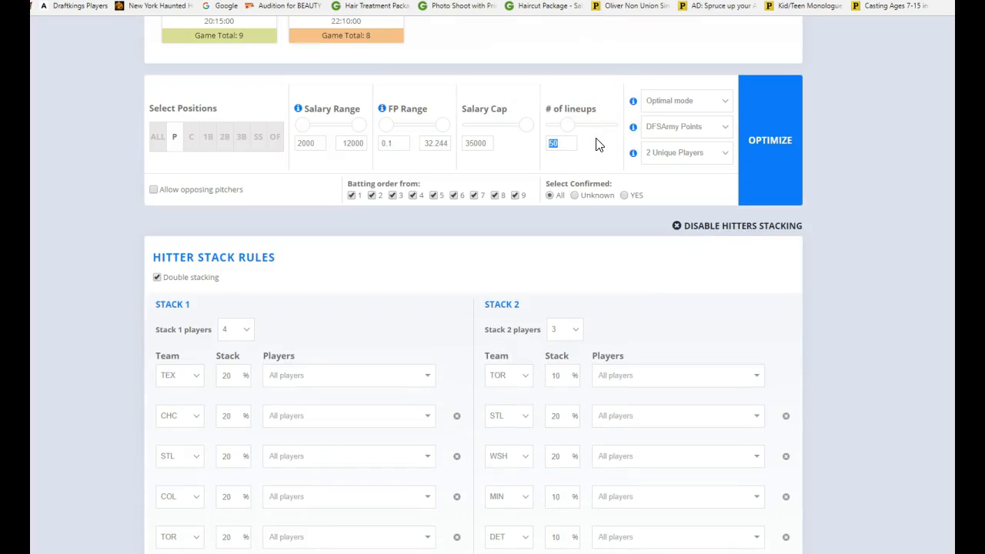
left_click(585, 122)
left_click(422, 281)
Review both hitter stacks and run the optimizer to generate the double-stacked lineups.
scroll(442, 254, "down", 2)
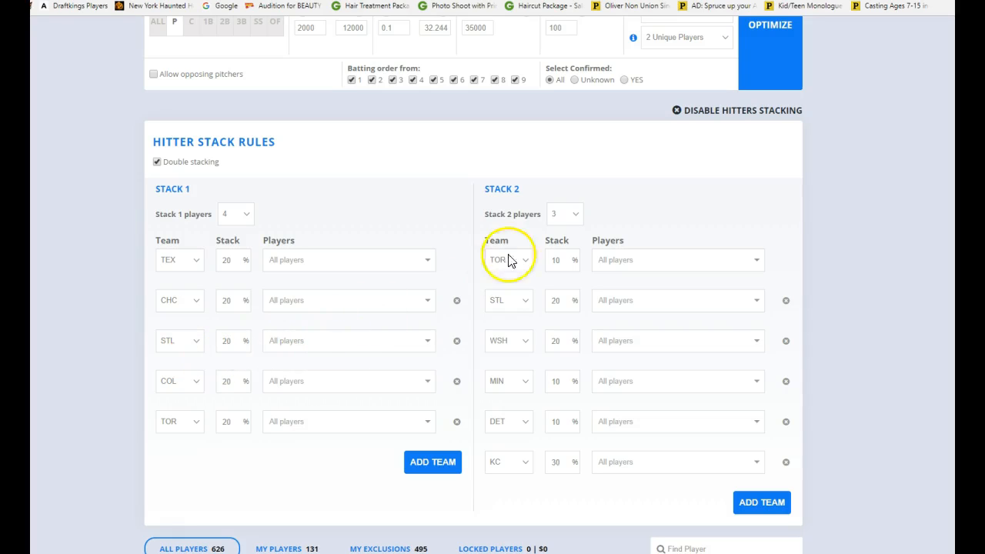
scroll(880, 297, "up", 1)
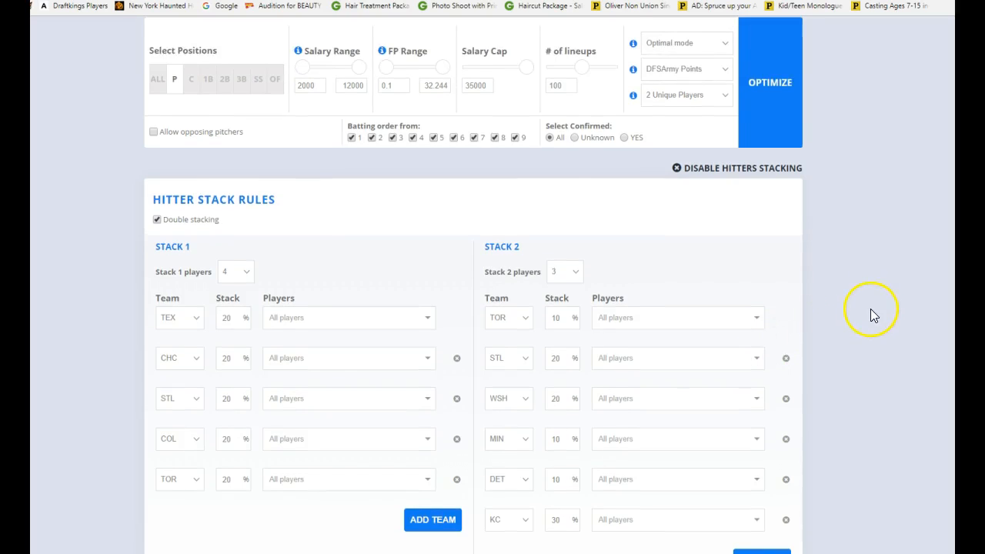
scroll(870, 308, "up", 1)
left_click(774, 150)
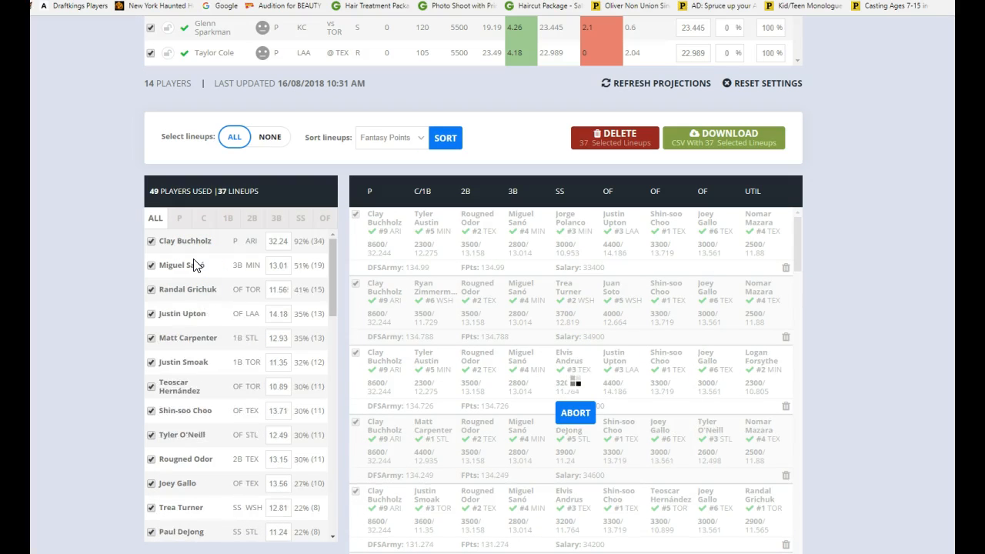
Check the used players' exposures for pitchers and for all positions, and stop the lineup run.
left_click(180, 218)
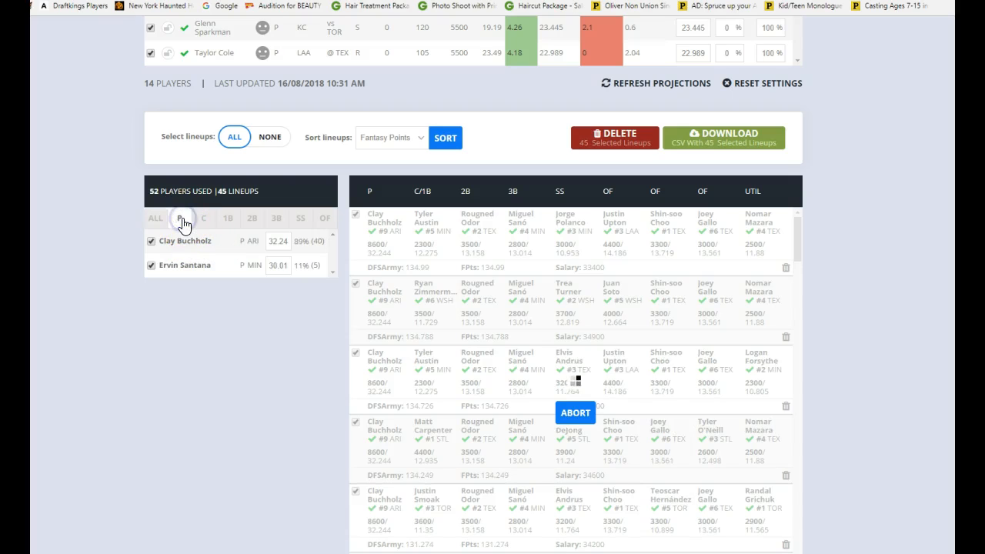
left_click(156, 218)
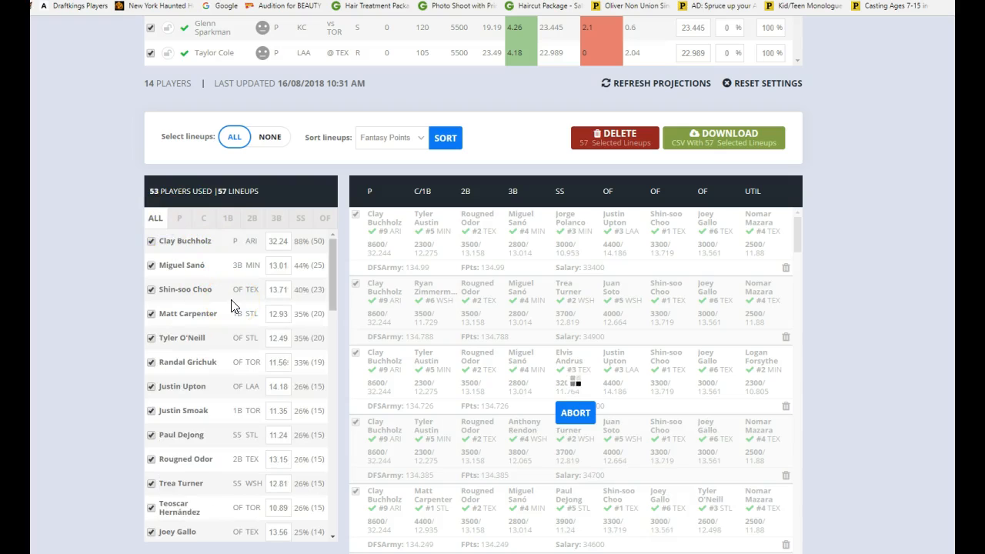
scroll(644, 359, "down", 1)
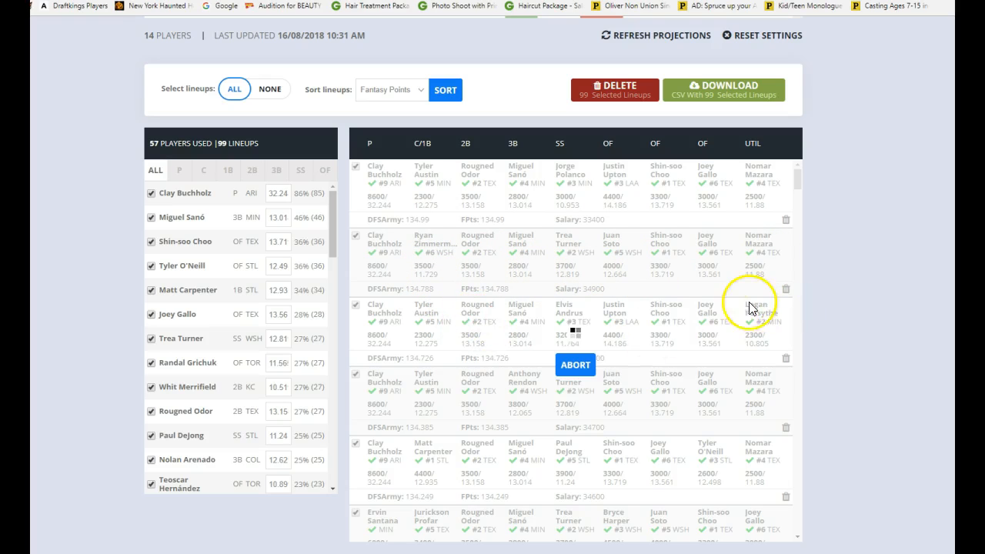
left_click(591, 367)
Change the third Stack 2 team from WSH to TEX.
scroll(824, 324, "up", 10)
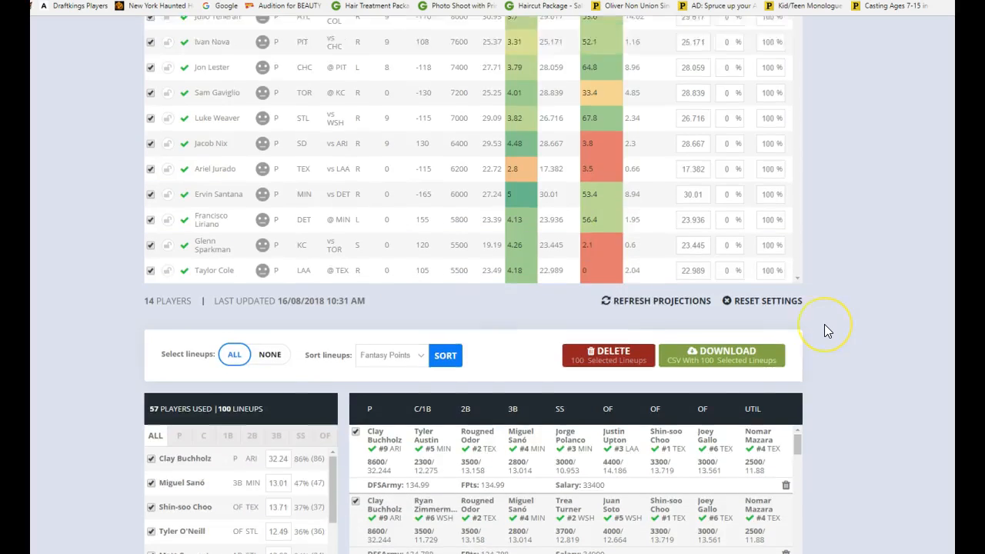
scroll(822, 326, "up", 2)
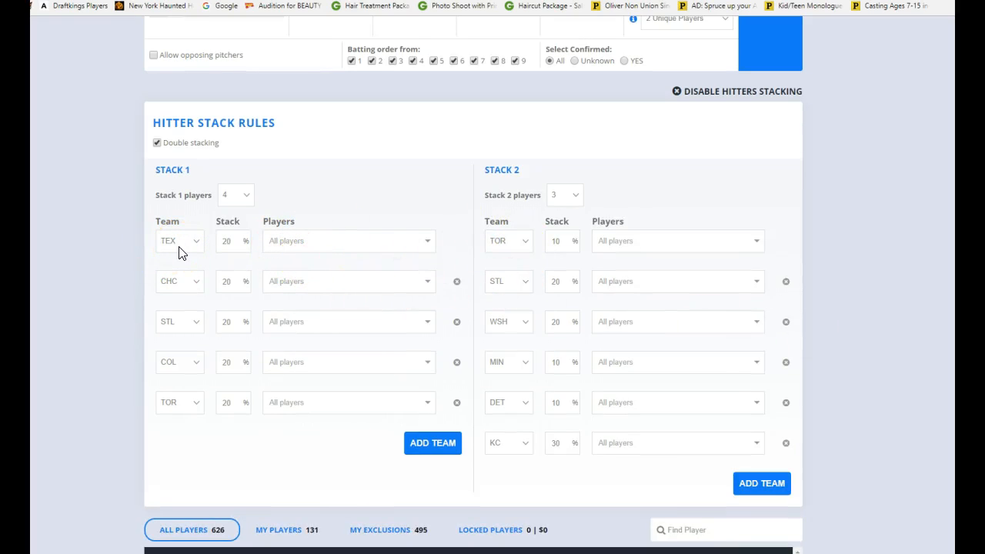
left_click(507, 323)
left_click(507, 412)
Rerun the optimizer with the revised double stacking rules.
scroll(808, 193, "up", 2)
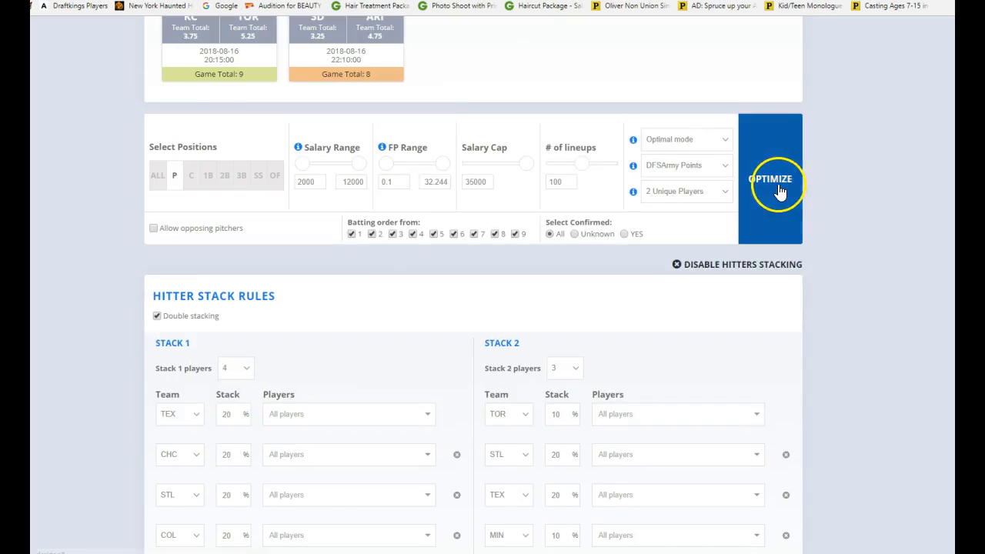
scroll(856, 232, "down", 8)
scroll(856, 232, "up", 8)
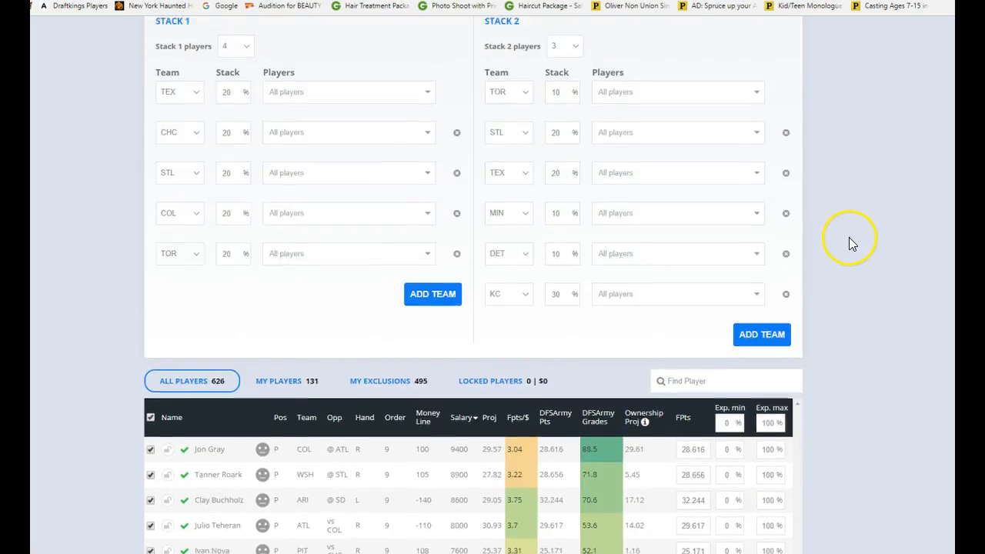
left_click(782, 170)
scroll(770, 187, "down", 5)
Compare the generated lineups and player exposures with the Stack 1 and Stack 2 team rules.
scroll(654, 204, "up", 2)
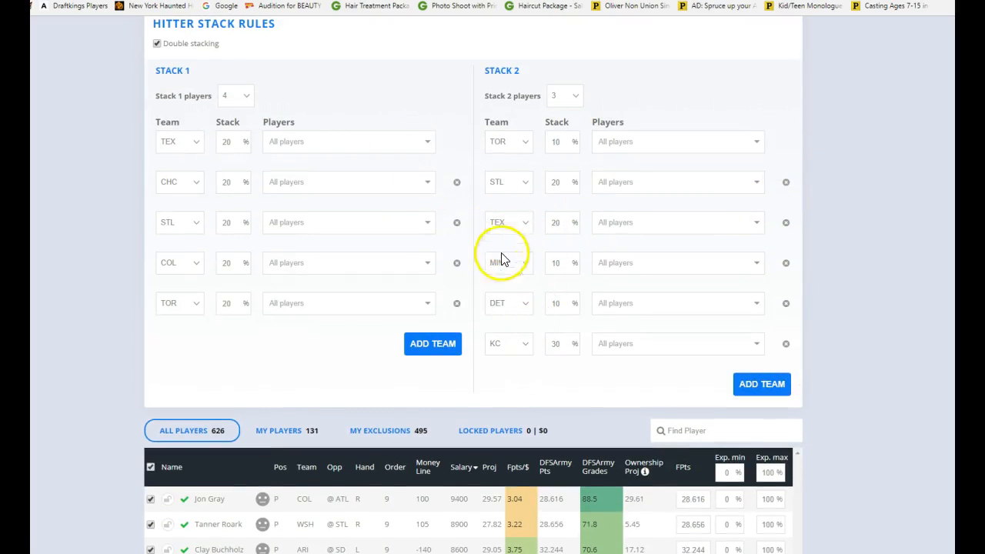
scroll(892, 181, "down", 15)
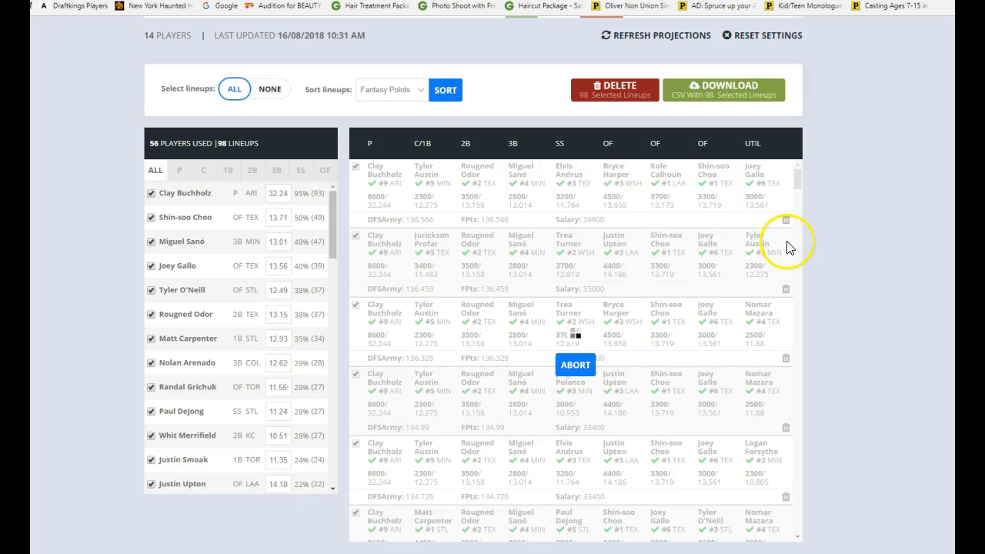
scroll(806, 244, "up", 15)
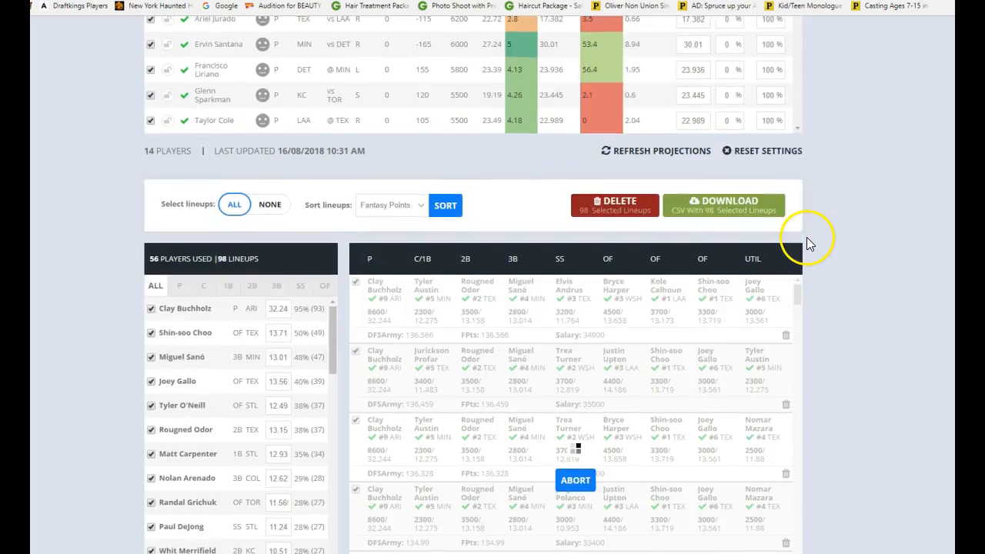
scroll(616, 261, "down", 2)
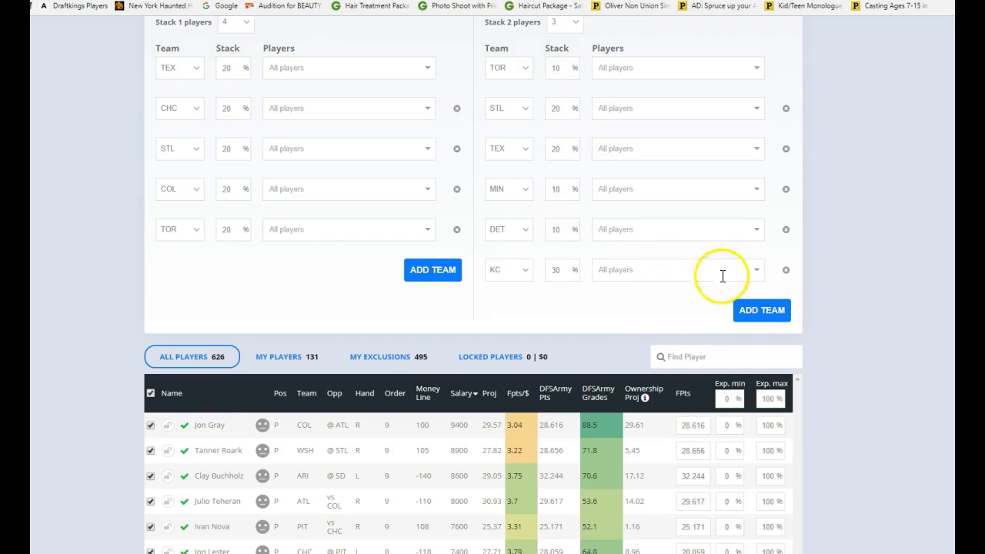
scroll(832, 256, "down", 10)
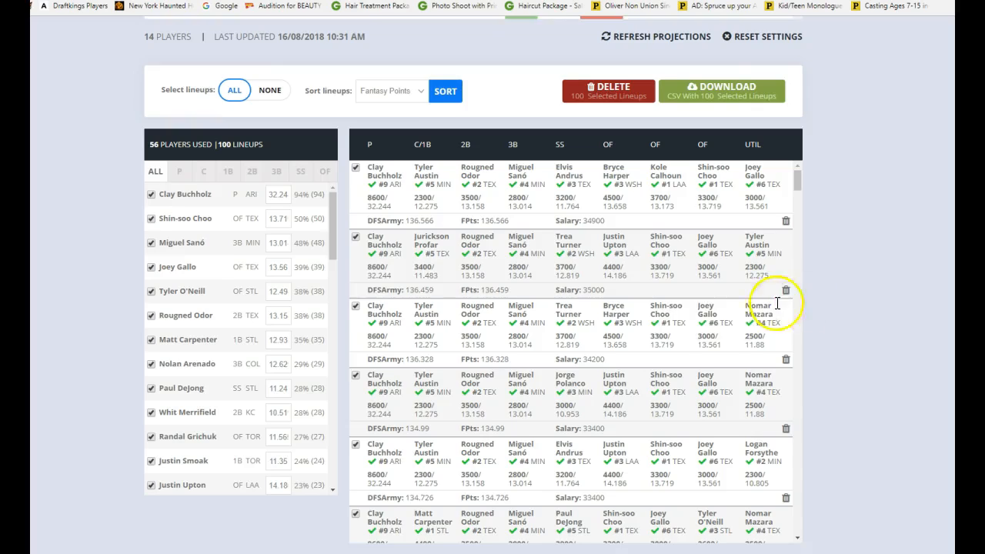
Remove the KC team from Stack 2.
scroll(816, 279, "up", 10)
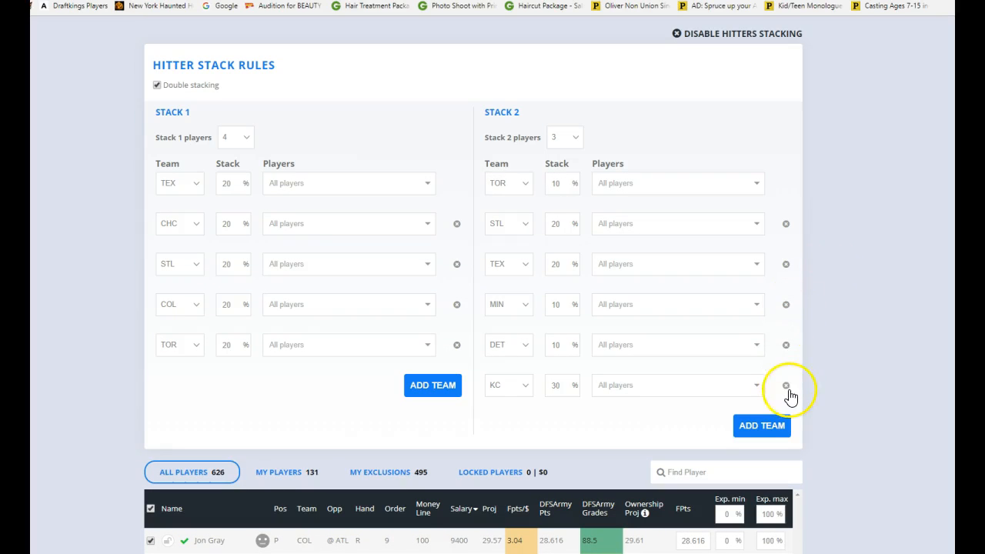
left_click(784, 385)
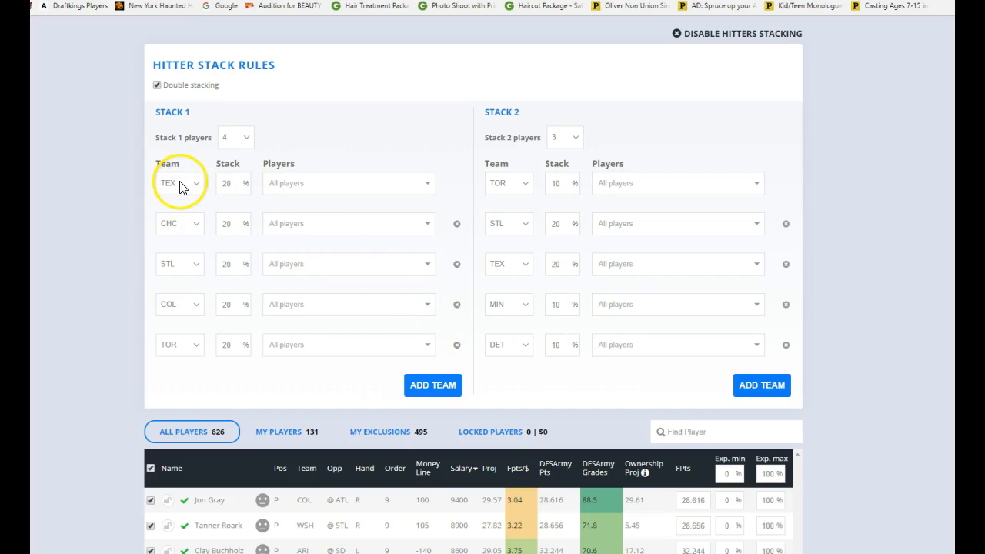
Restrict the TEX team in Stack 1 to specific players, starting with Delino DeShields, Joey Gallo and Nomar Mazara.
scroll(303, 178, "up", 1)
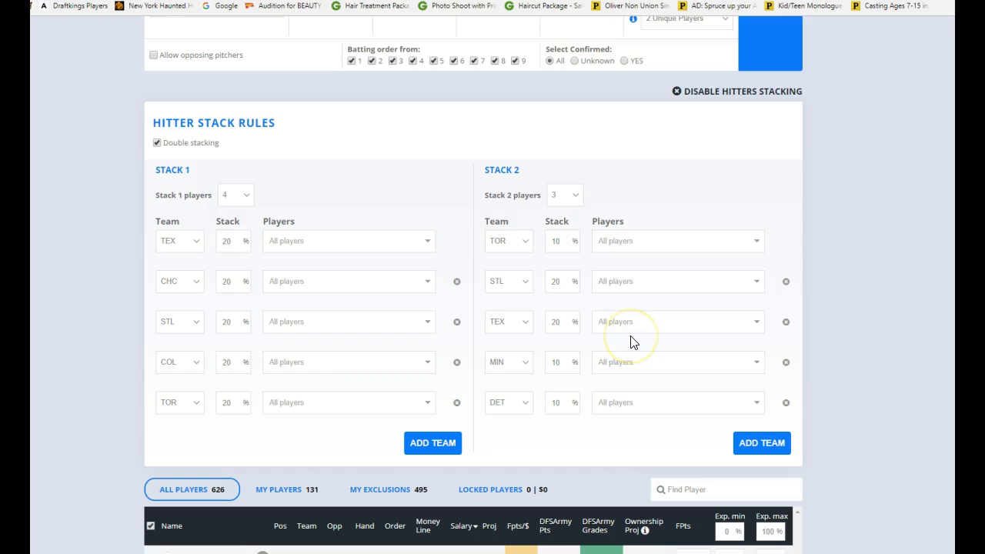
scroll(628, 340, "down", 3)
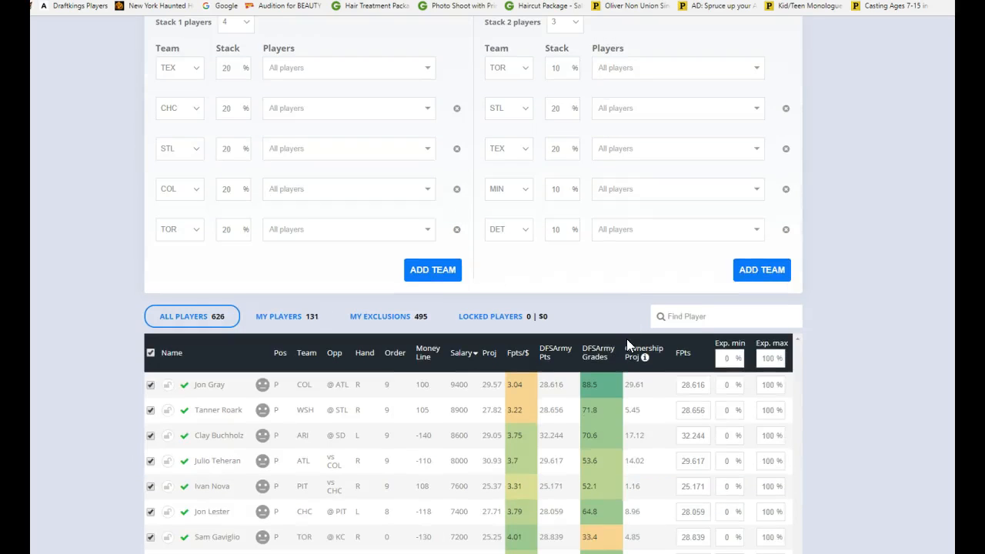
scroll(627, 345, "up", 4)
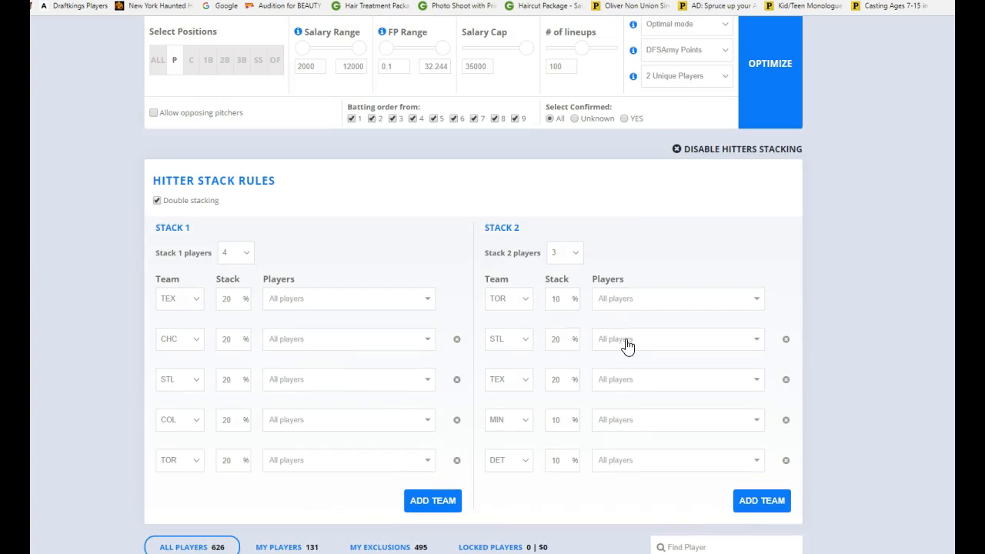
scroll(628, 345, "down", 1)
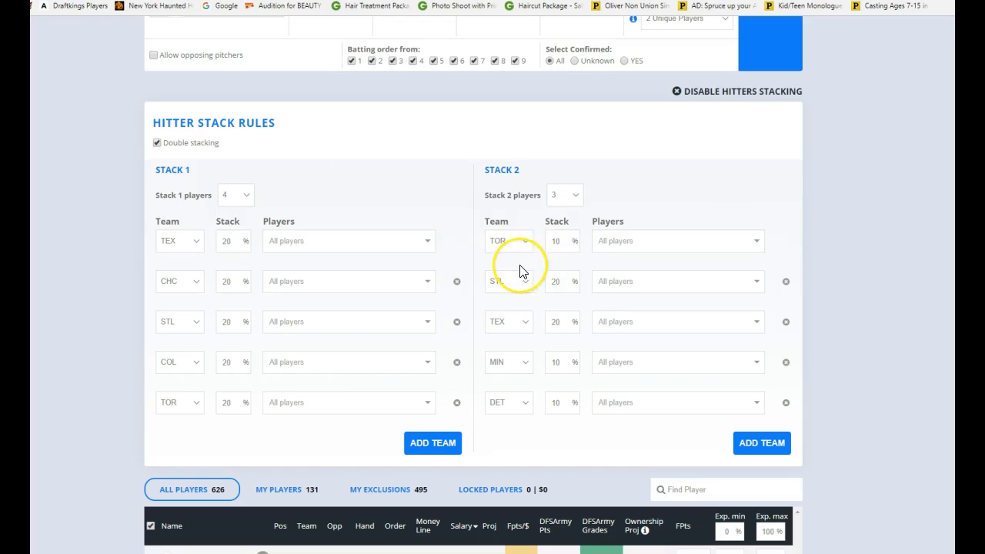
left_click(361, 240)
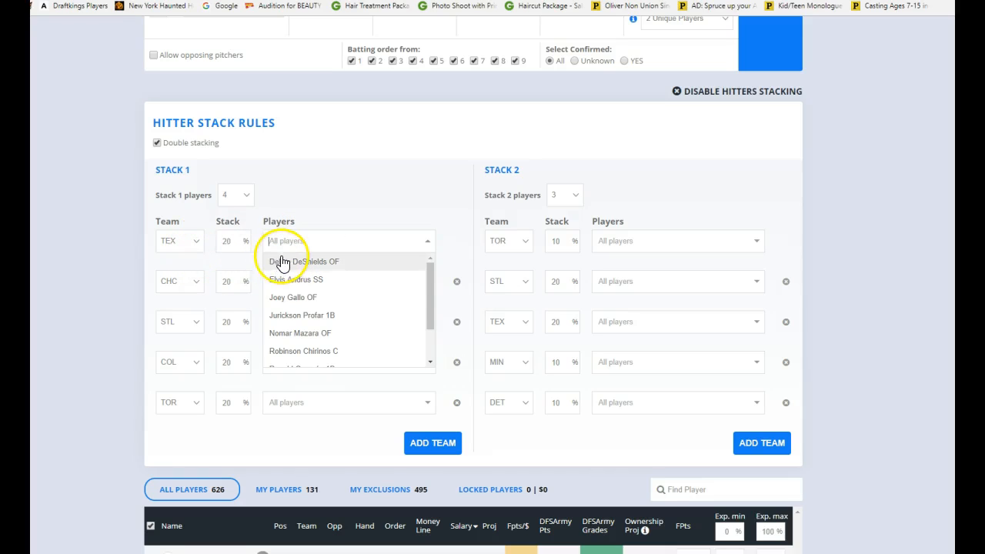
left_click(282, 262)
left_click(368, 241)
left_click(319, 282)
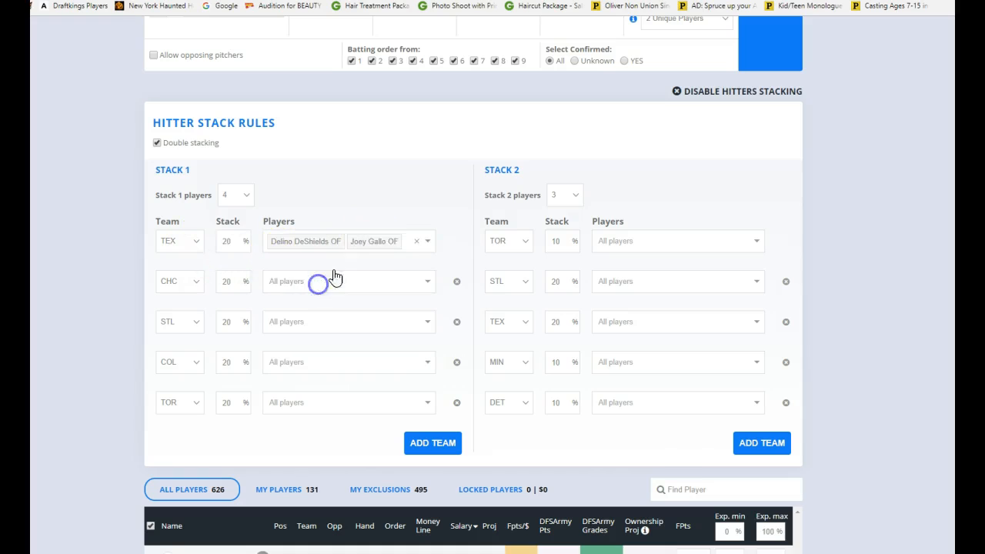
left_click(410, 244)
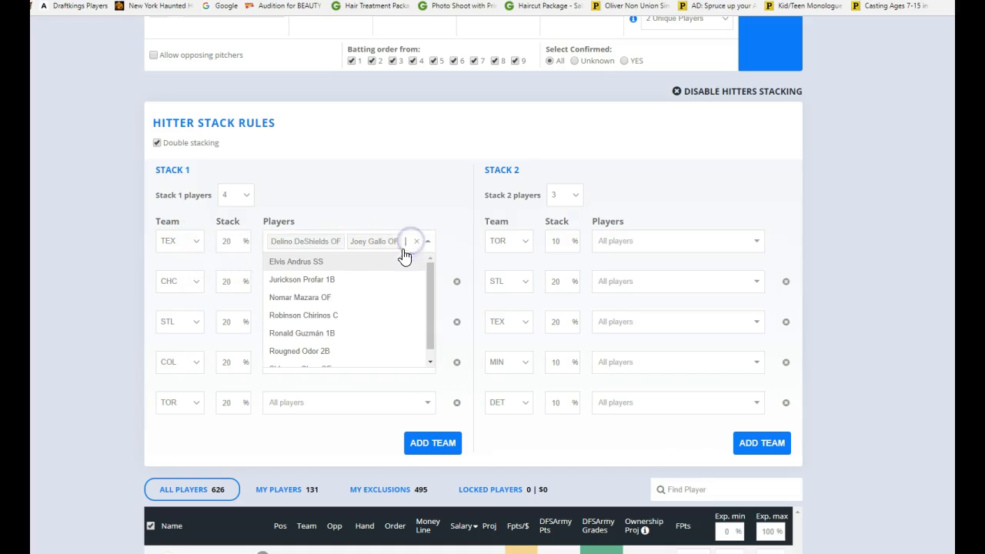
left_click(369, 298)
Add Ronald Guzmán, Shin-soo Choo, Jurickson Profar, Elvis Andrus and Rougned Odor to the TEX players in Stack 1.
left_click(378, 263)
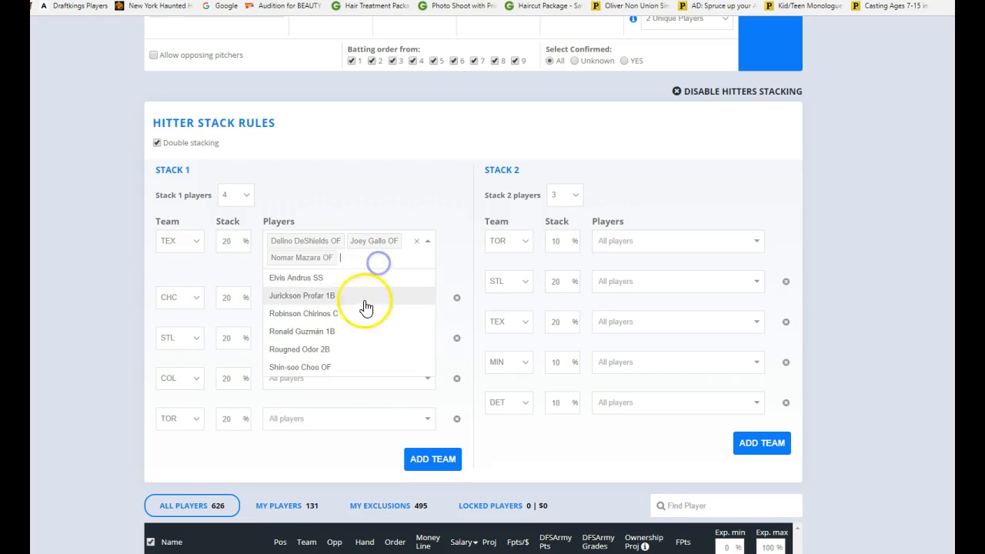
left_click(351, 333)
left_click(374, 269)
left_click(343, 368)
left_click(374, 268)
left_click(348, 335)
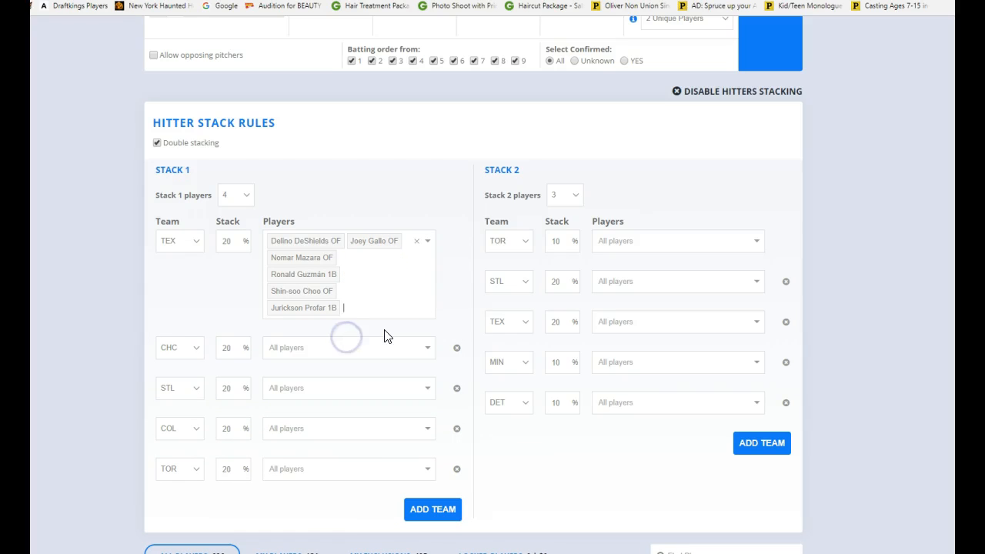
left_click(404, 308)
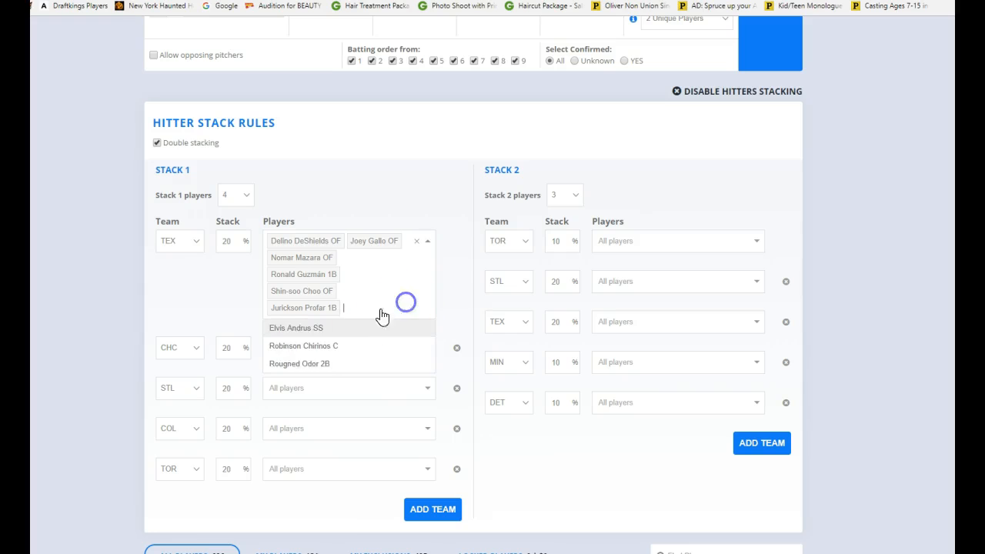
left_click(307, 327)
left_click(391, 267)
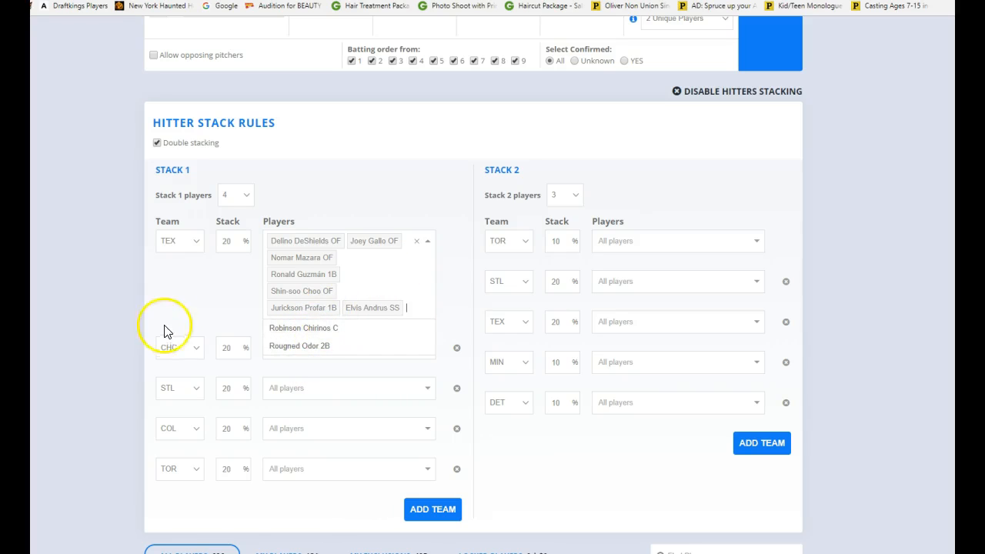
left_click(298, 345)
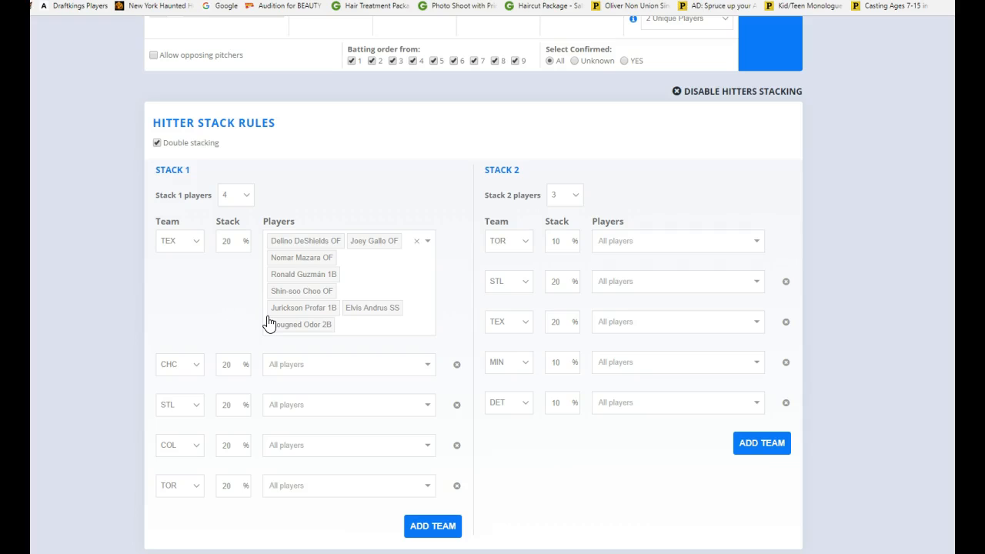
Restrict the CHC team in Stack 1 to Anthony Rizzo, Ian Happ, Javier Báez and Albert Almora Jr.
left_click(336, 365)
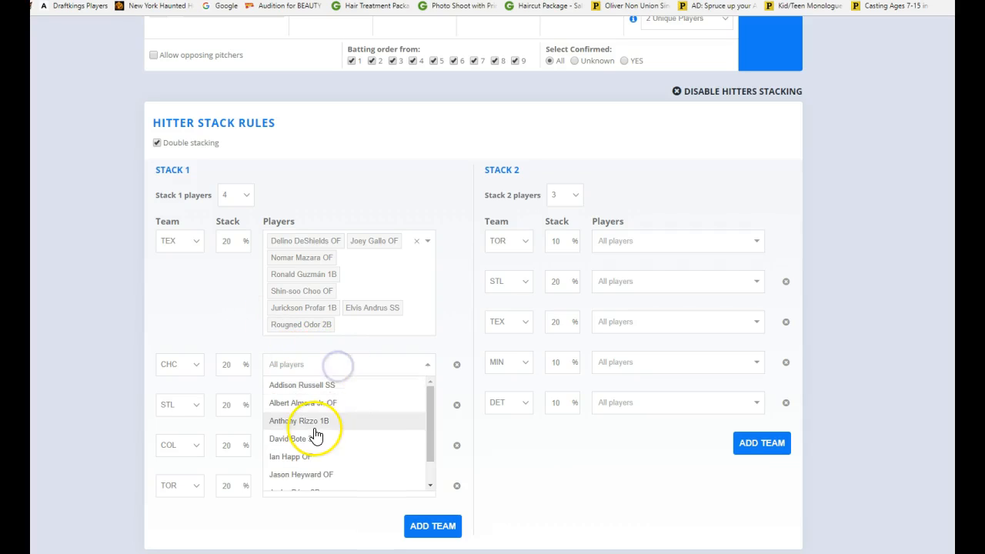
left_click(316, 425)
left_click(418, 359)
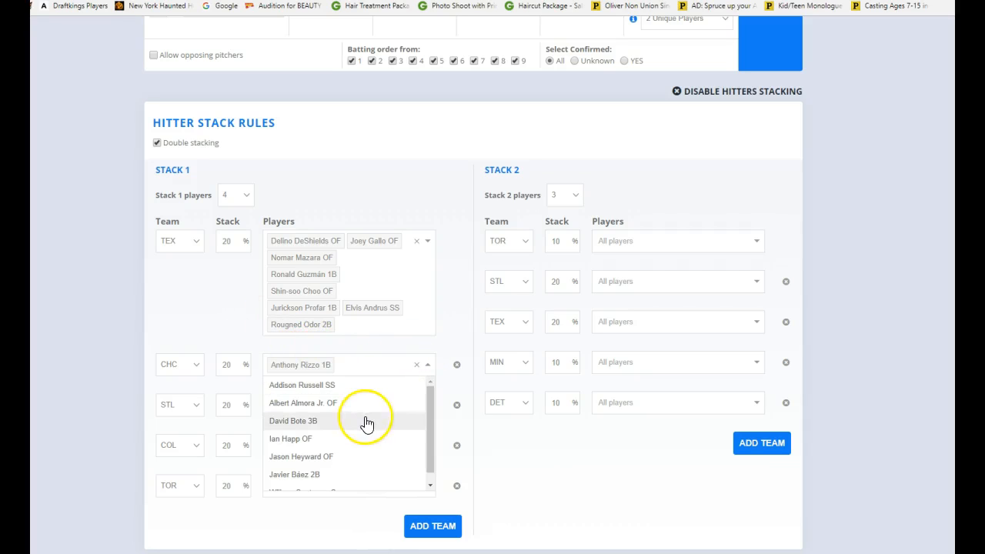
left_click(360, 439)
left_click(391, 365)
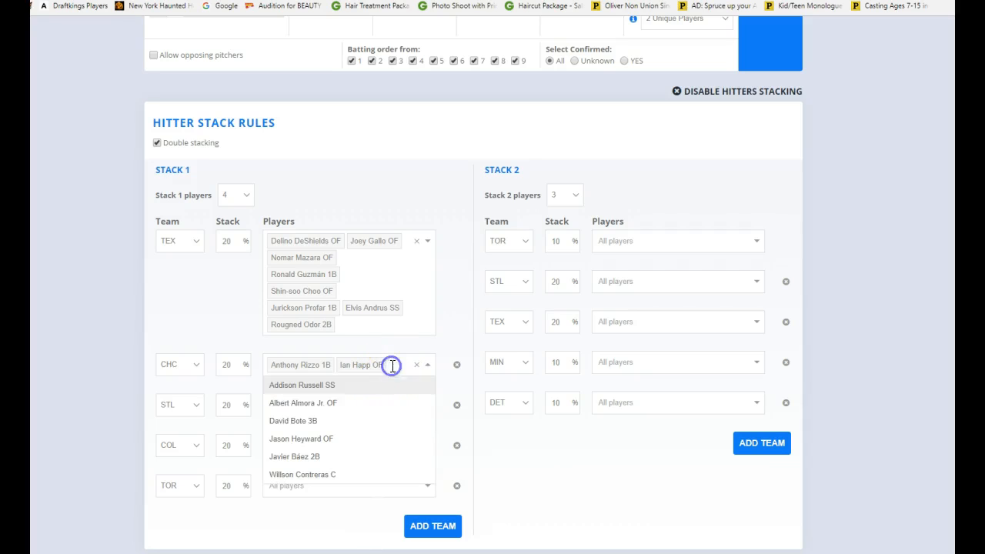
left_click(367, 455)
left_click(378, 381)
left_click(362, 421)
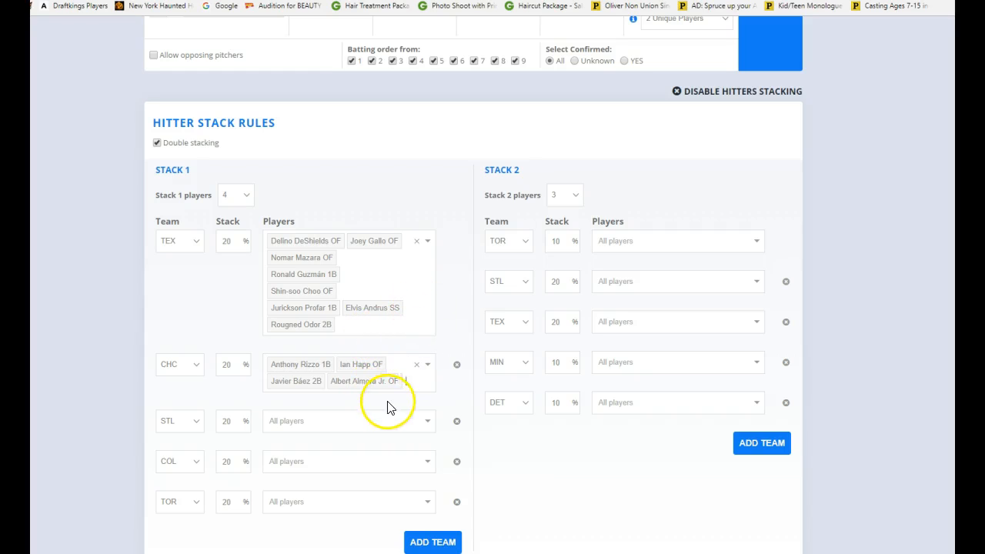
Add David Bote, Jason Heyward, Addison Russell and Willson Contreras to the CHC players in Stack 1.
left_click(411, 378)
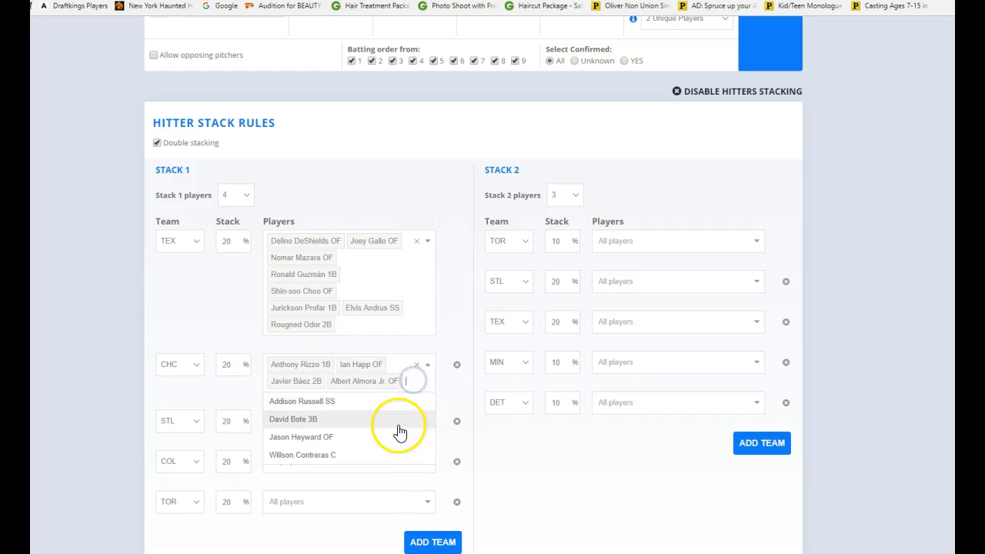
left_click(398, 428)
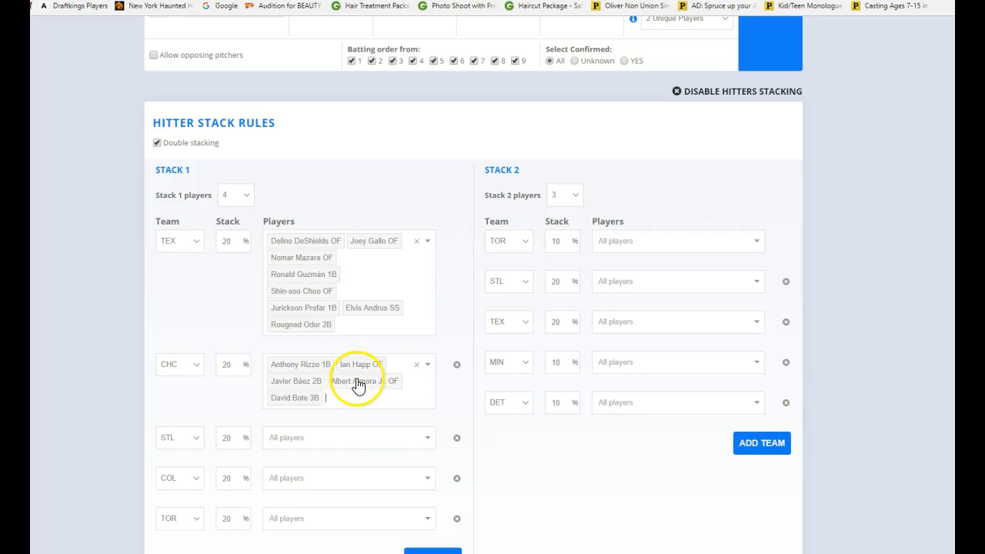
left_click(348, 403)
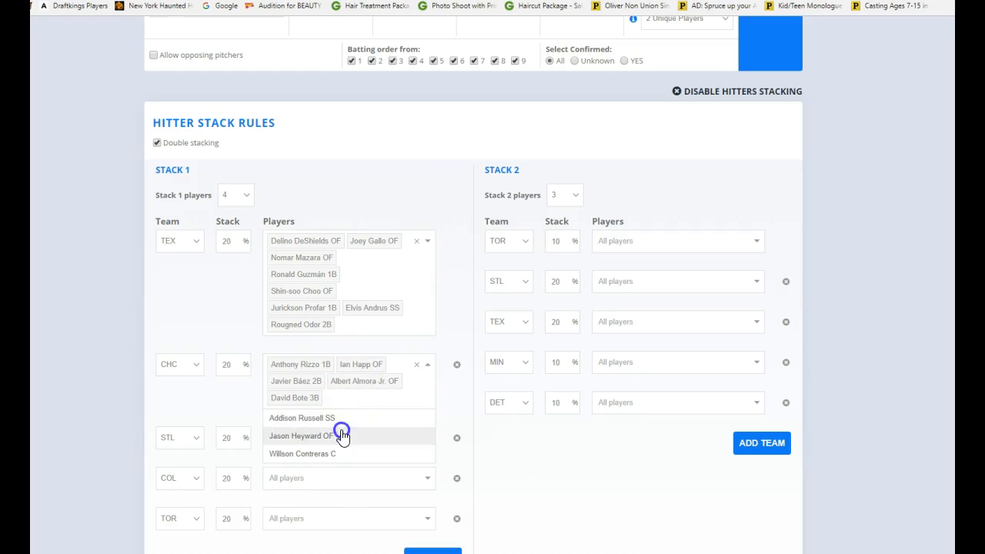
left_click(341, 432)
left_click(418, 401)
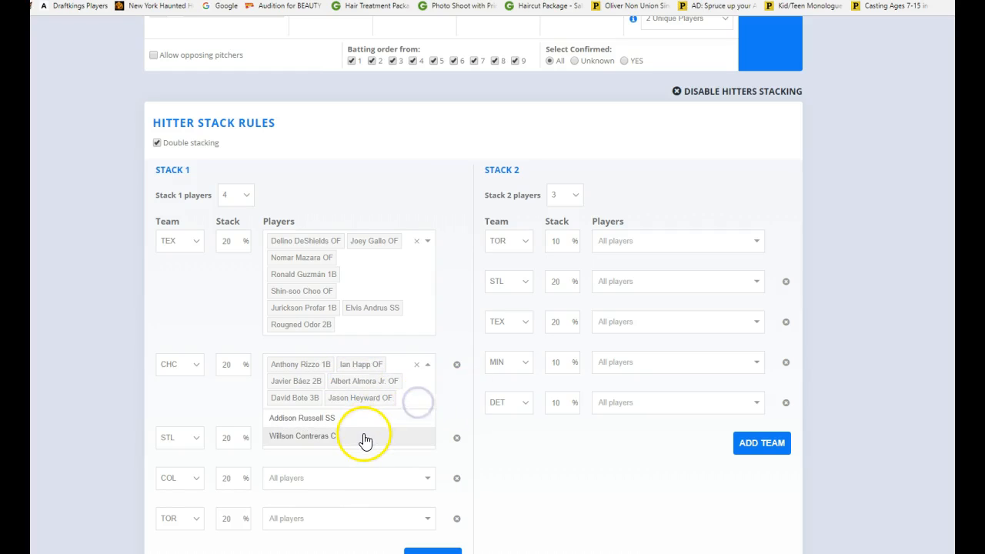
left_click(352, 418)
left_click(363, 414)
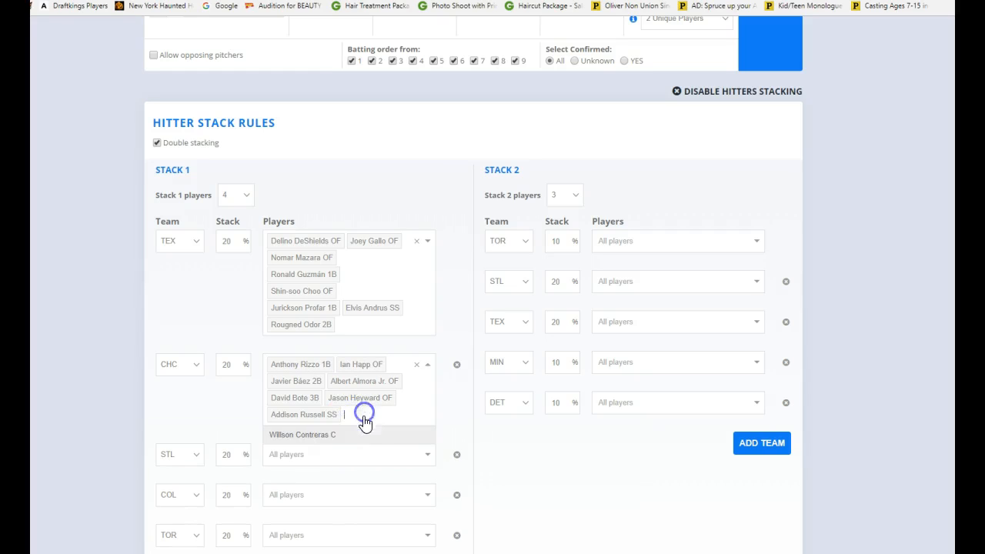
left_click(364, 434)
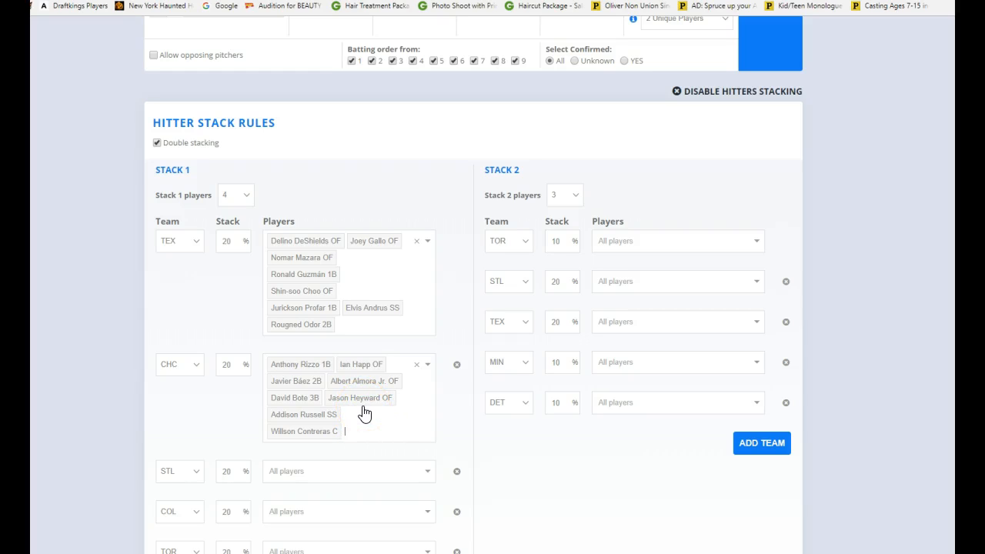
Remove the STL team from Stack 2.
scroll(355, 416, "down", 2)
scroll(361, 330, "up", 2)
left_click(343, 326)
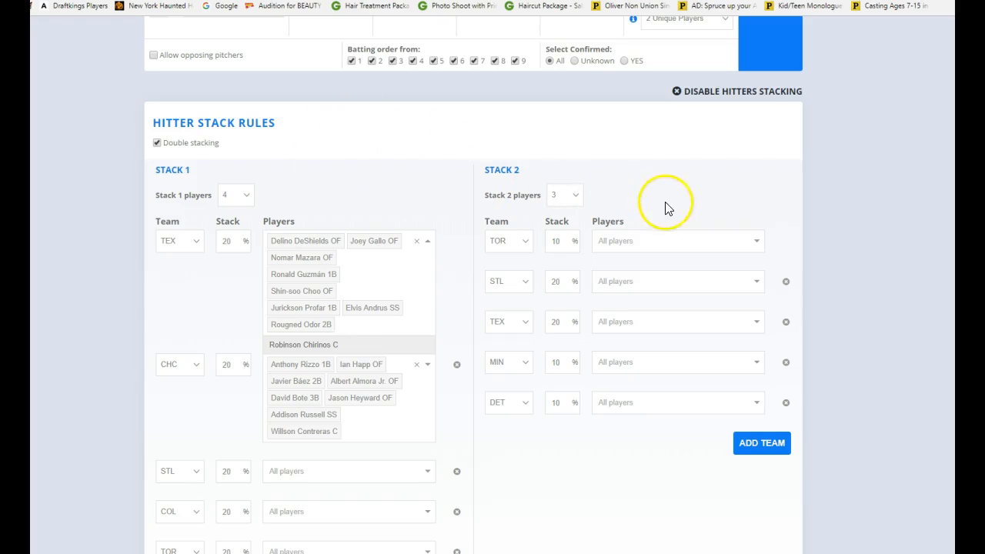
left_click(785, 283)
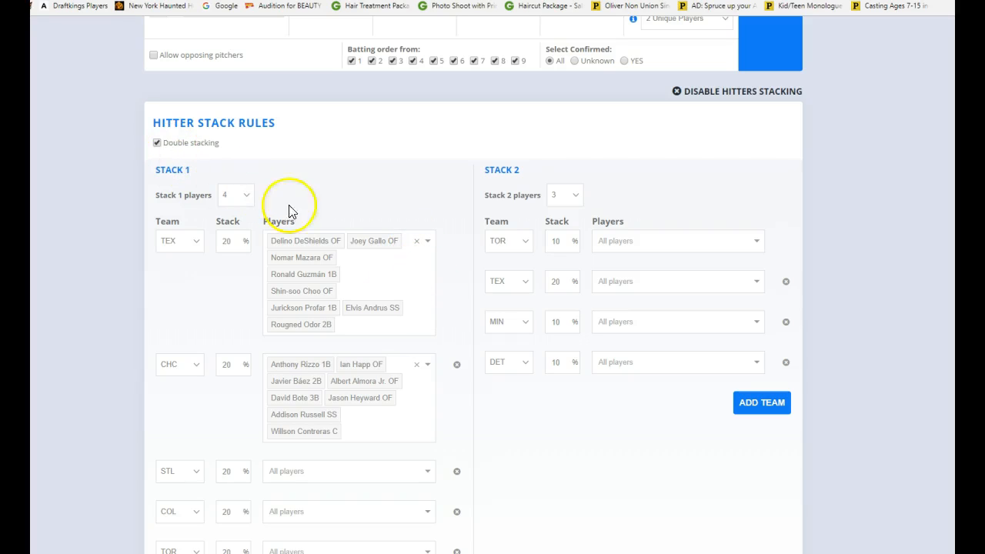
Clear the TEX player selection in Stack 1 and remove the CHC, STL, COL and TOR teams from that stack.
left_click(417, 241)
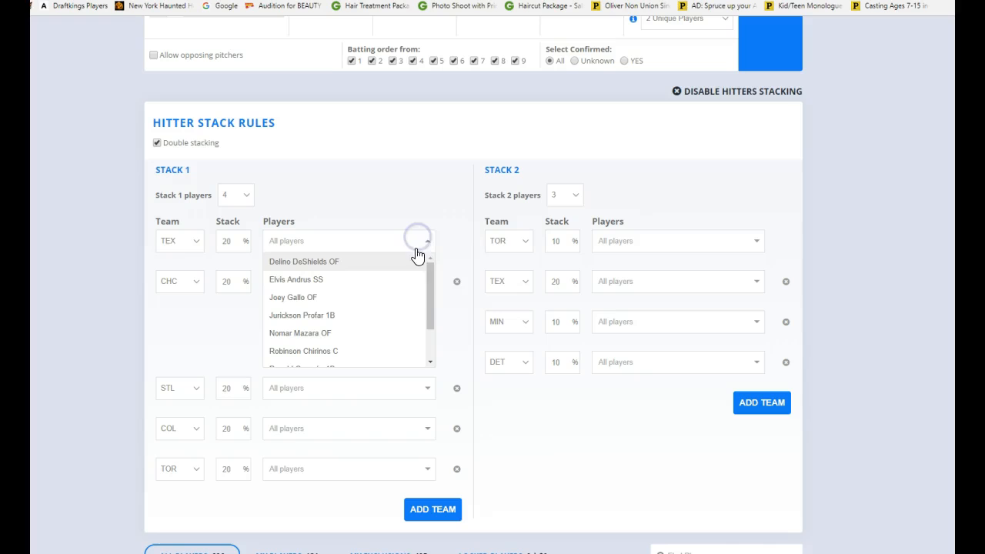
left_click(457, 281)
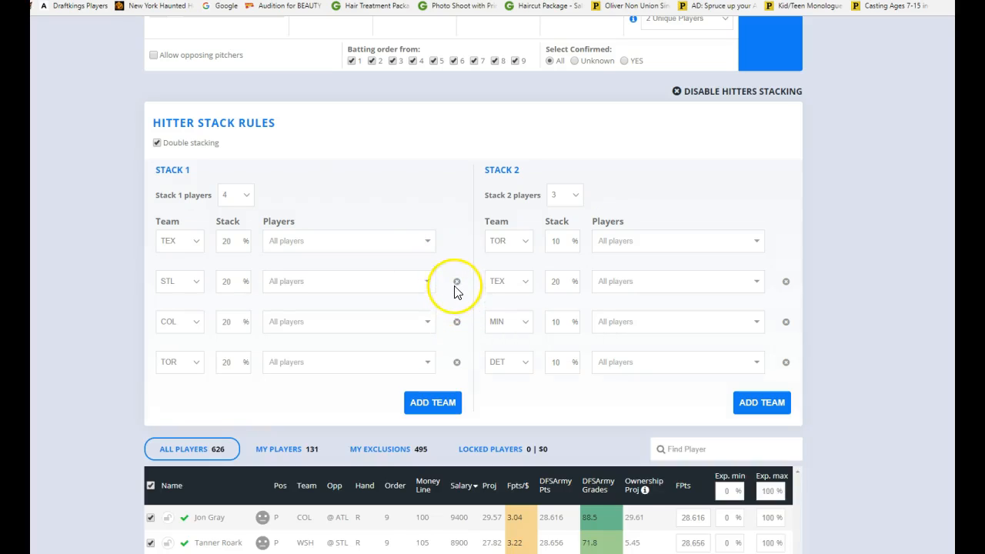
left_click(456, 283)
left_click(456, 322)
left_click(455, 282)
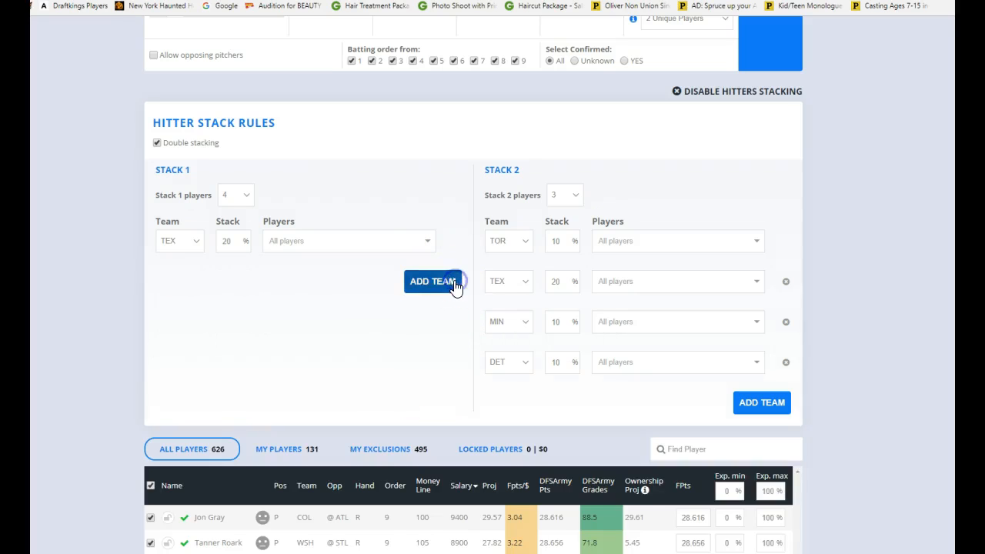
Remove the DET, MIN and TEX teams from Stack 2, keeping only TOR.
left_click(785, 367)
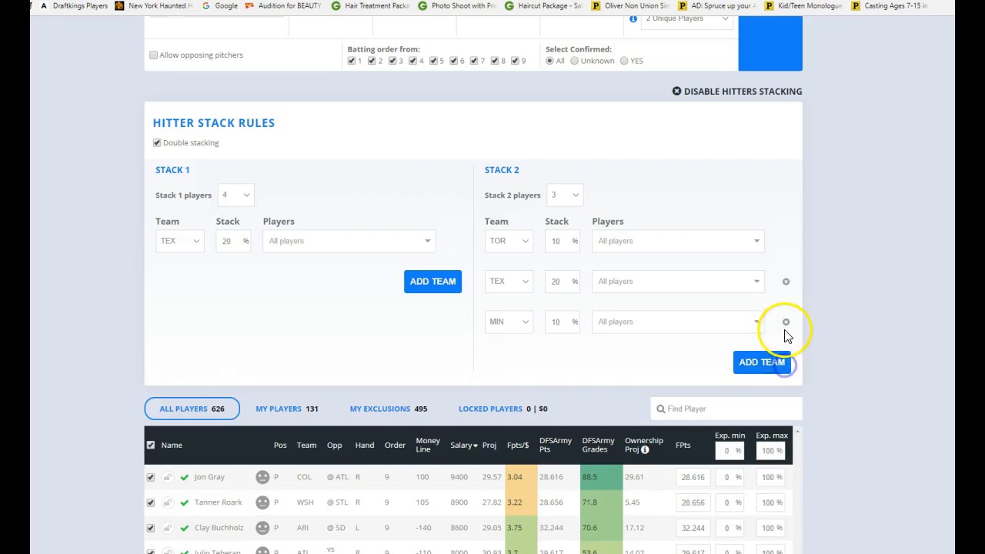
left_click(786, 321)
left_click(786, 282)
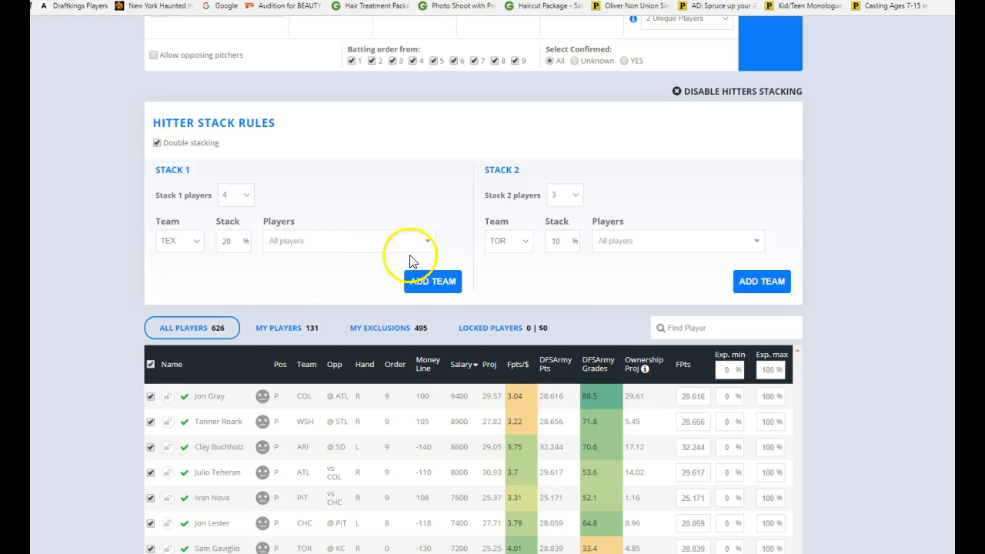
Change the remaining Stack 1 team to PIT at 5% and add CHC at 5%.
left_click(182, 242)
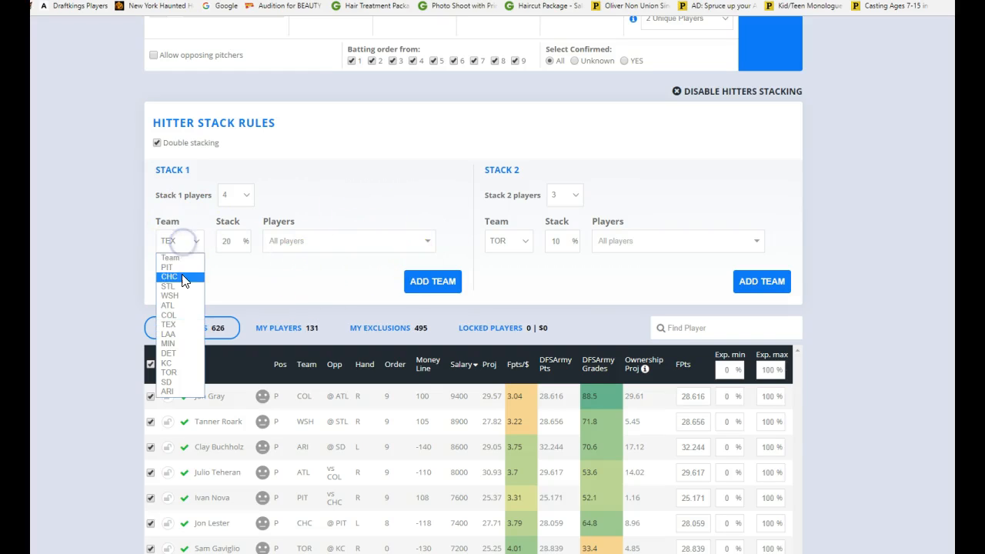
left_click(179, 269)
double_click(224, 241)
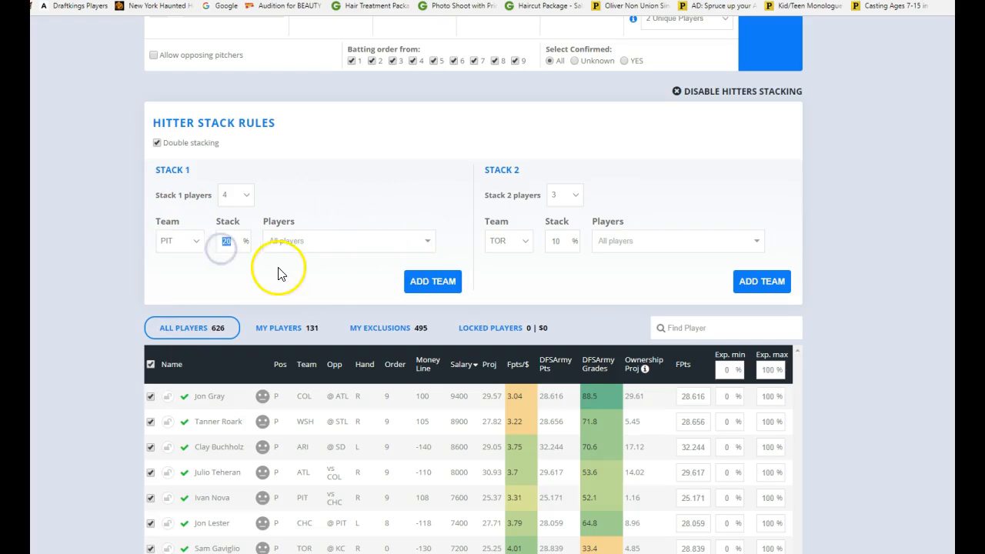
type("5")
left_click(431, 282)
left_click(172, 282)
left_click(171, 317)
left_click(235, 281)
type("5")
Add STL at 5% to Stack 1, followed by ATL without a percentage.
left_click(433, 321)
left_click(187, 329)
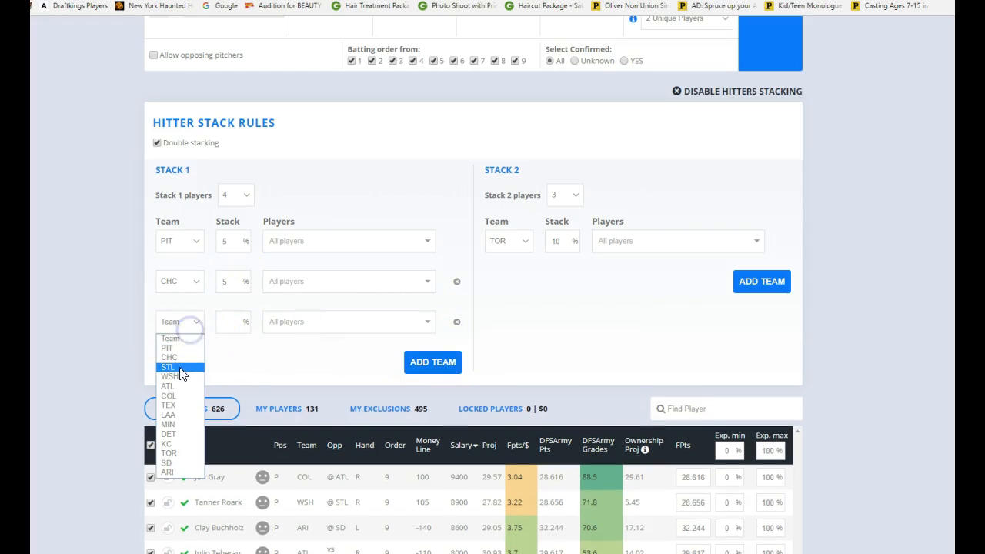
left_click(181, 375)
left_click(218, 313)
type("5")
left_click(433, 362)
left_click(195, 362)
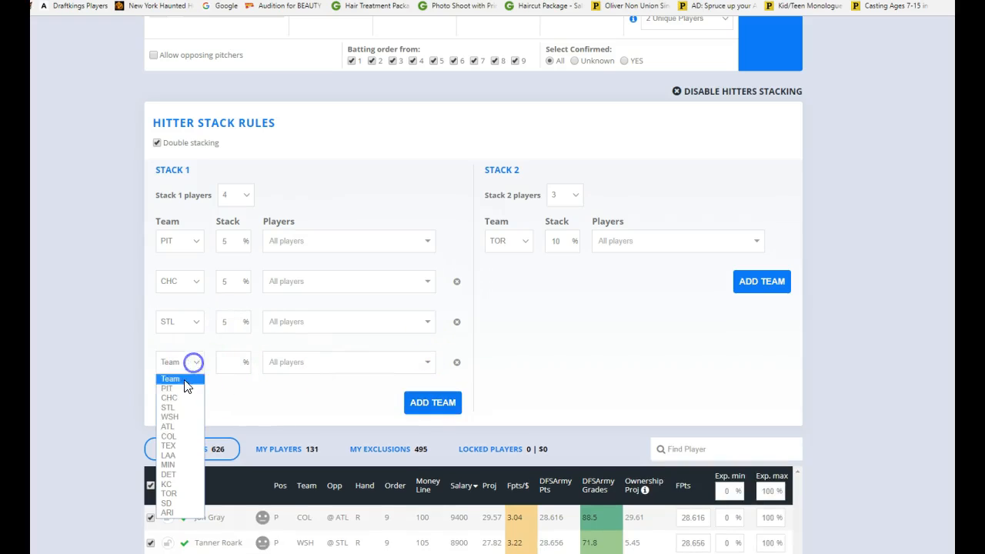
left_click(170, 427)
Set the stack percentage of PIT, CHC, STL and ATL in Stack 1 to 10% each.
left_click(223, 231)
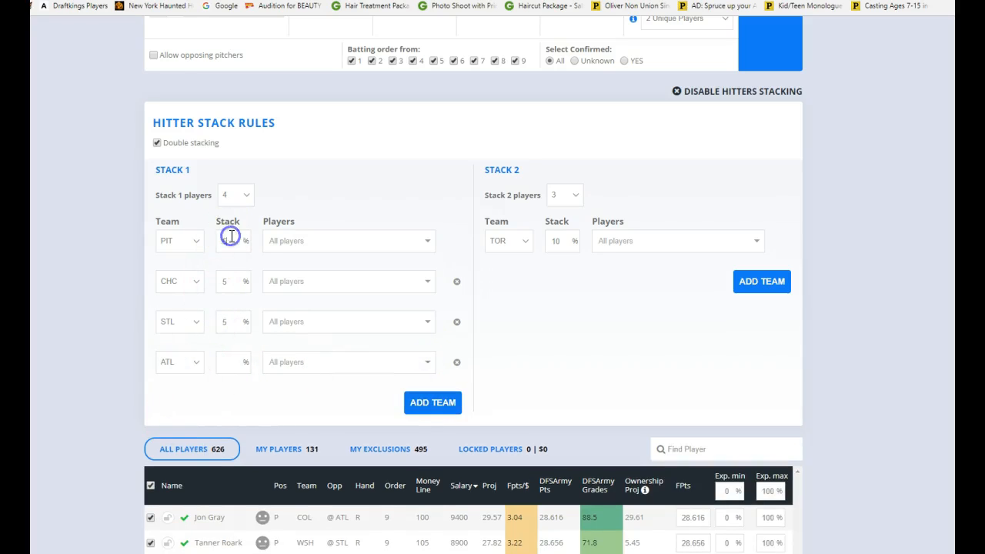
type("10")
left_click(235, 279)
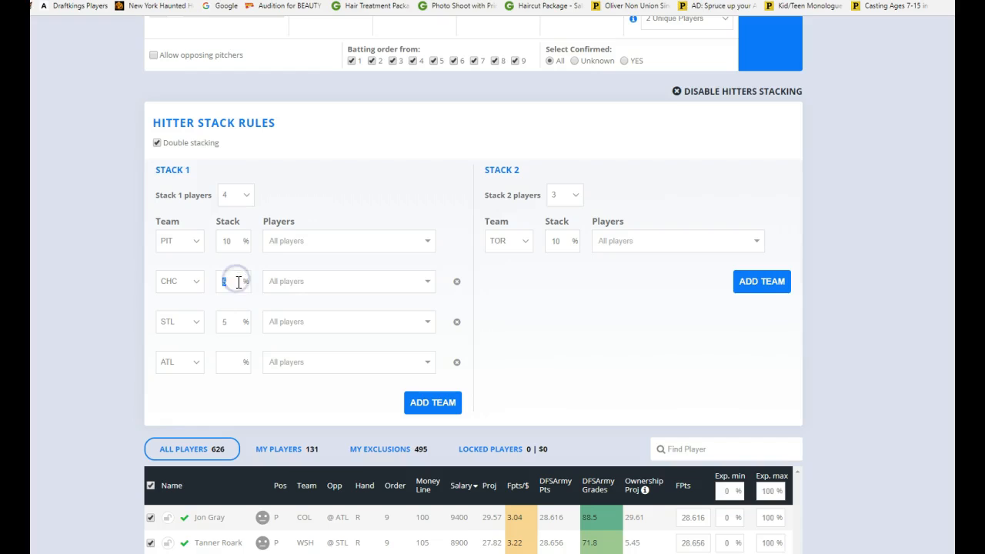
type("10")
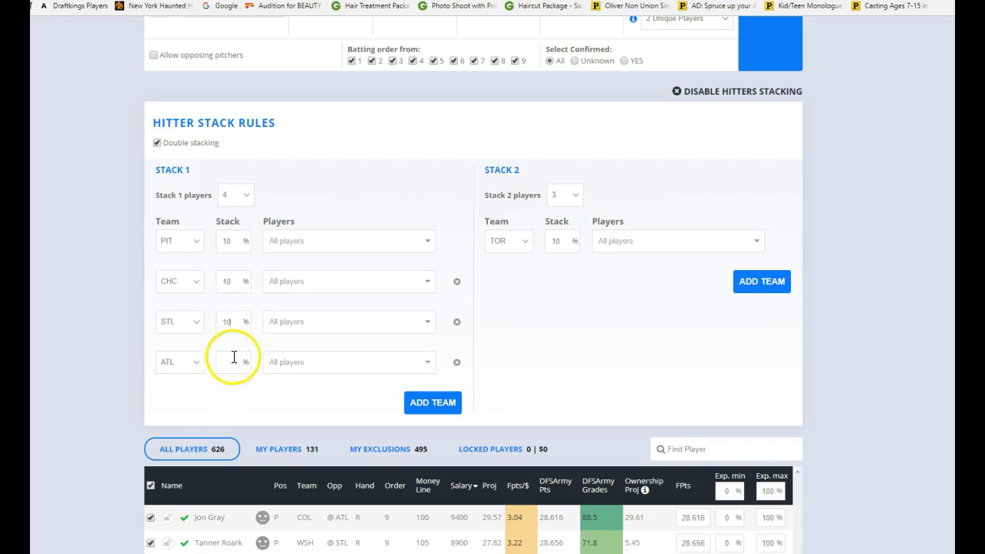
type("10")
Add the COL team to Stack 1 with a 10% stack.
left_click(431, 403)
left_click(184, 414)
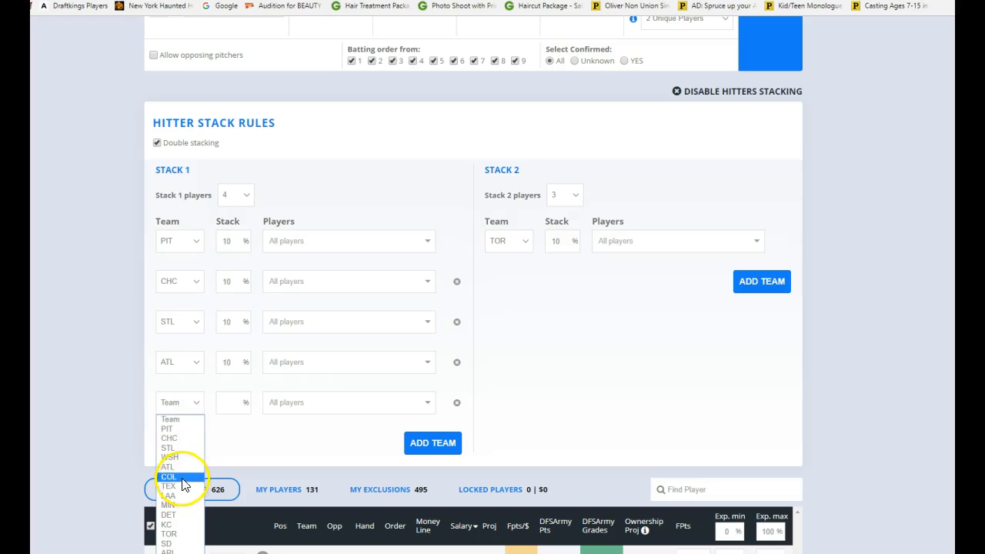
left_click(183, 477)
left_click(223, 414)
type("10")
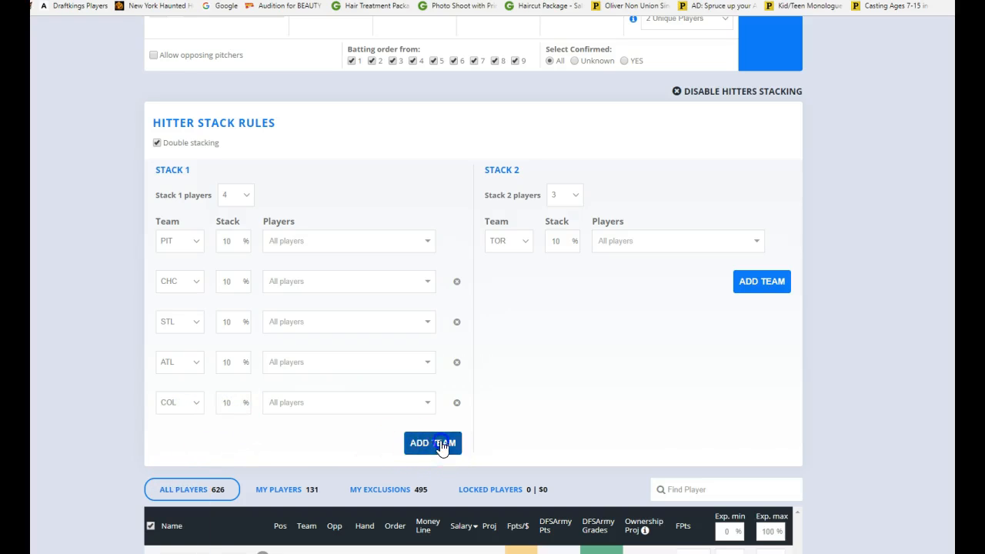
Add the TEX team to Stack 1 with a 10% stack.
left_click(439, 443)
scroll(116, 377, "down", 3)
left_click(177, 210)
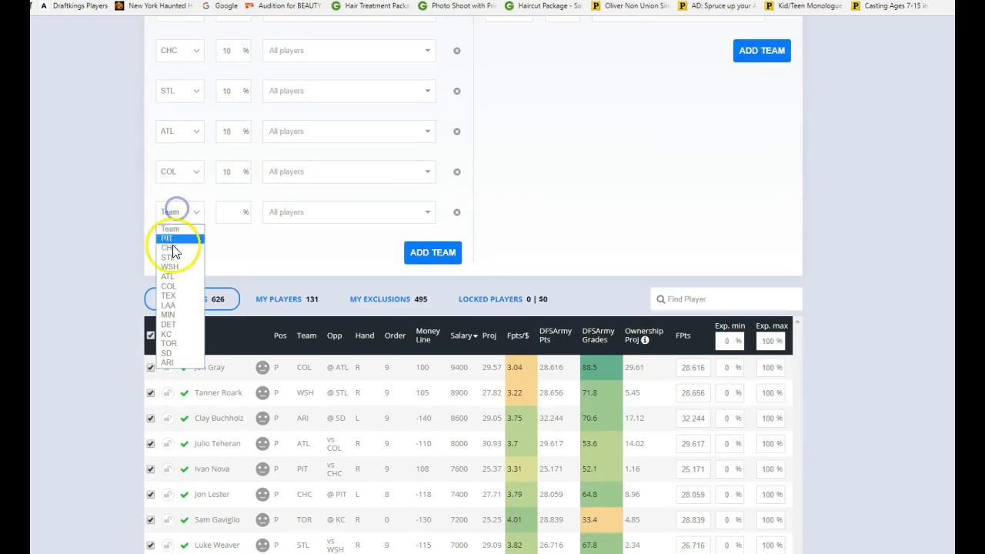
left_click(169, 295)
type("10")
Add the MIN team to Stack 1 with a 10% stack.
left_click(442, 258)
left_click(175, 256)
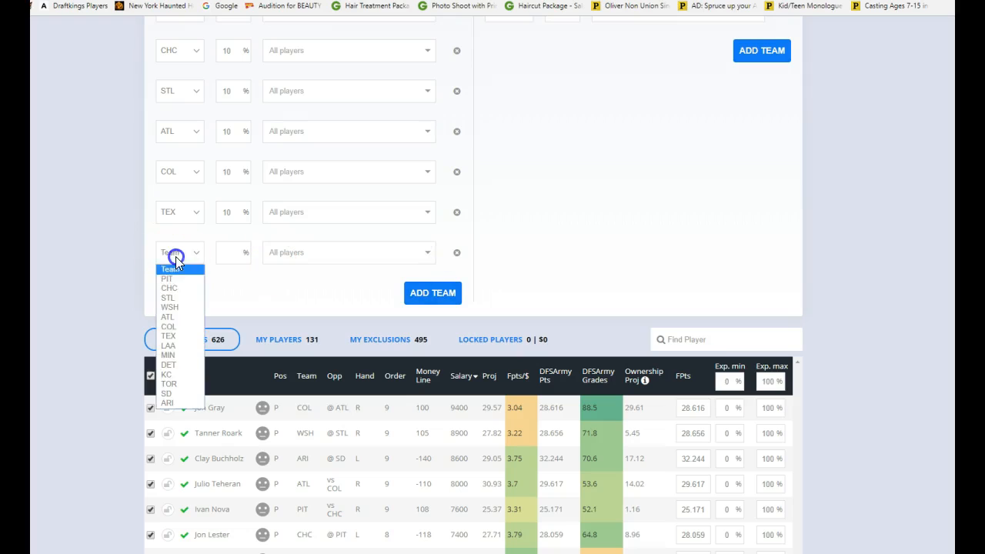
left_click(168, 355)
left_click(228, 252)
type("10")
scroll(231, 231, "up", 2)
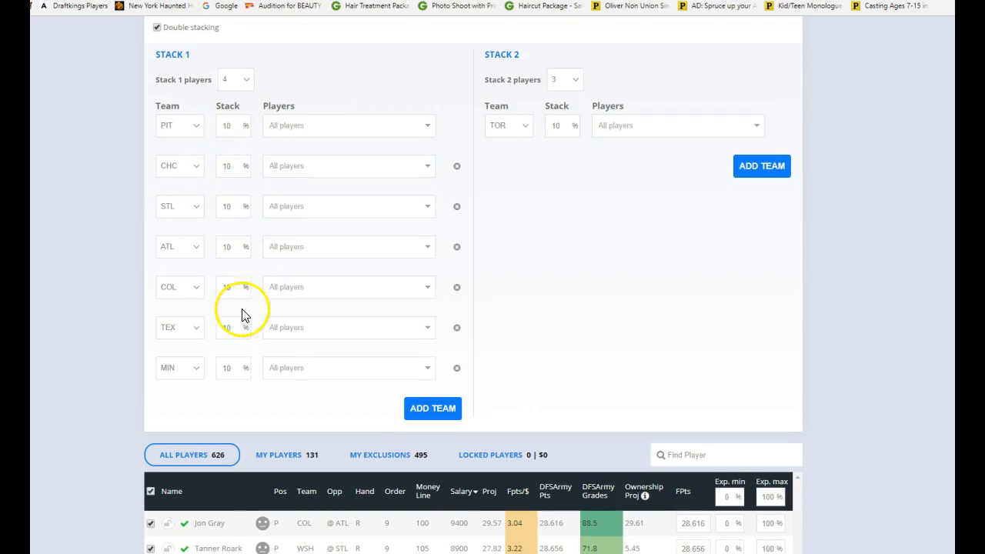
scroll(249, 380, "down", 2)
Add the DET team to Stack 1 with a 10% stack.
left_click(415, 291)
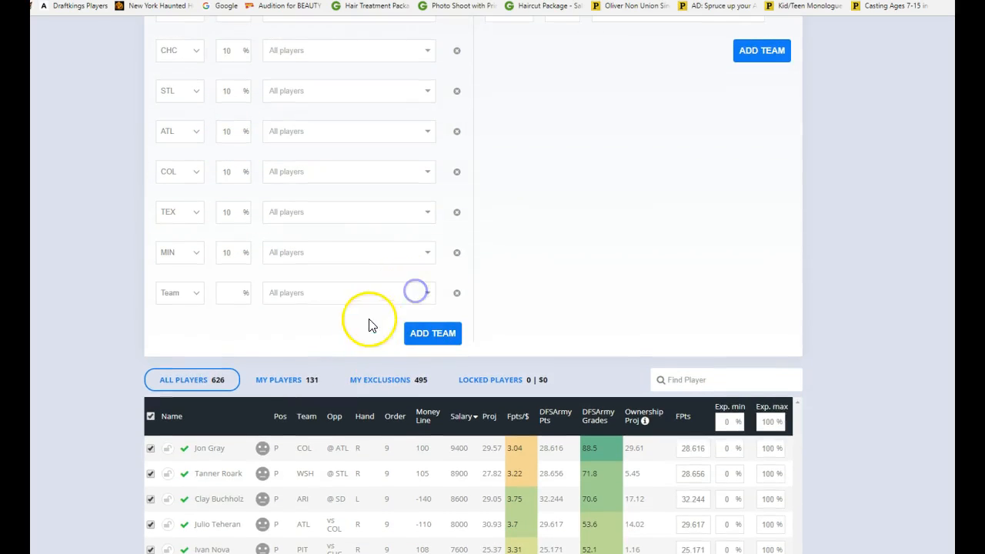
left_click(179, 292)
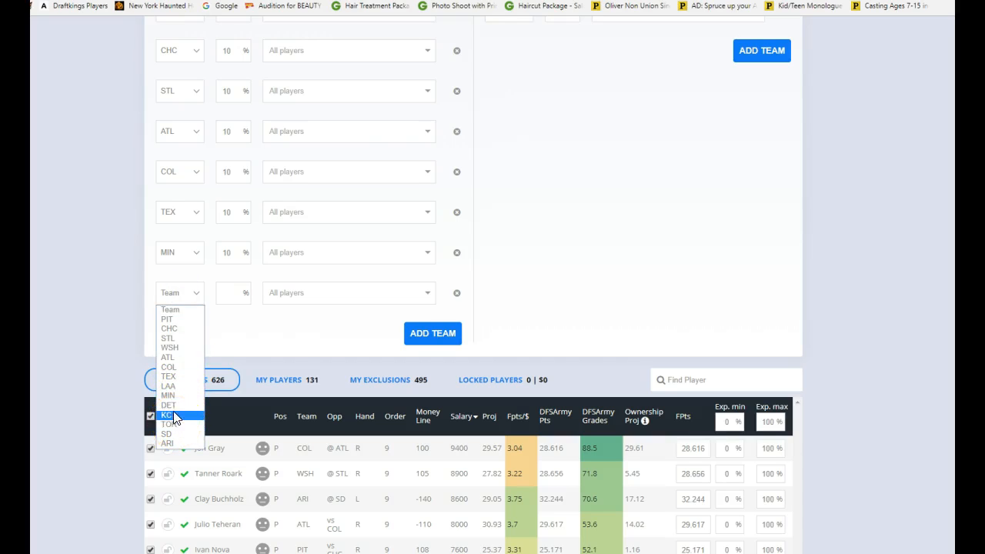
left_click(168, 405)
left_click(234, 292)
type("10")
Add the KC team to Stack 1 with a 10% stack.
left_click(448, 331)
left_click(192, 339)
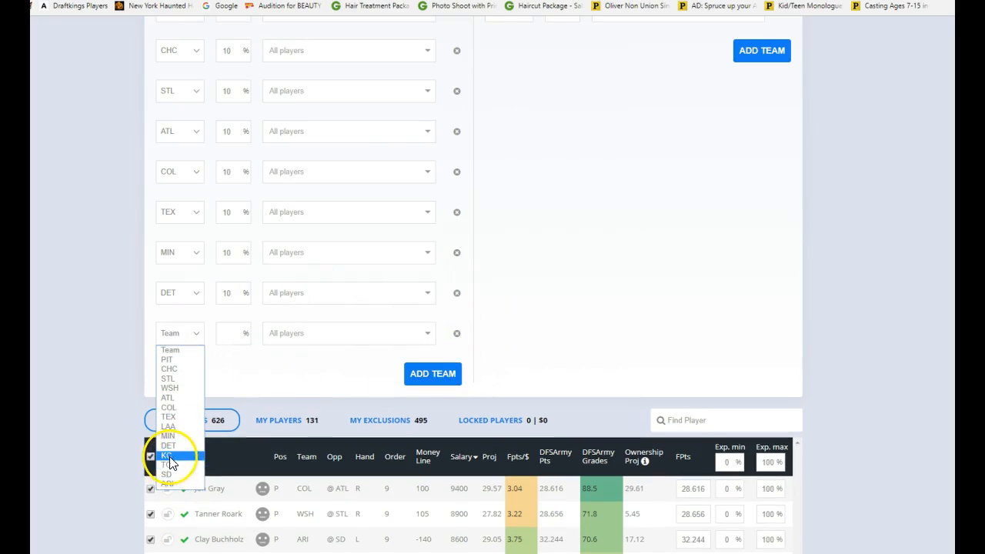
left_click(171, 462)
left_click(231, 333)
type("10")
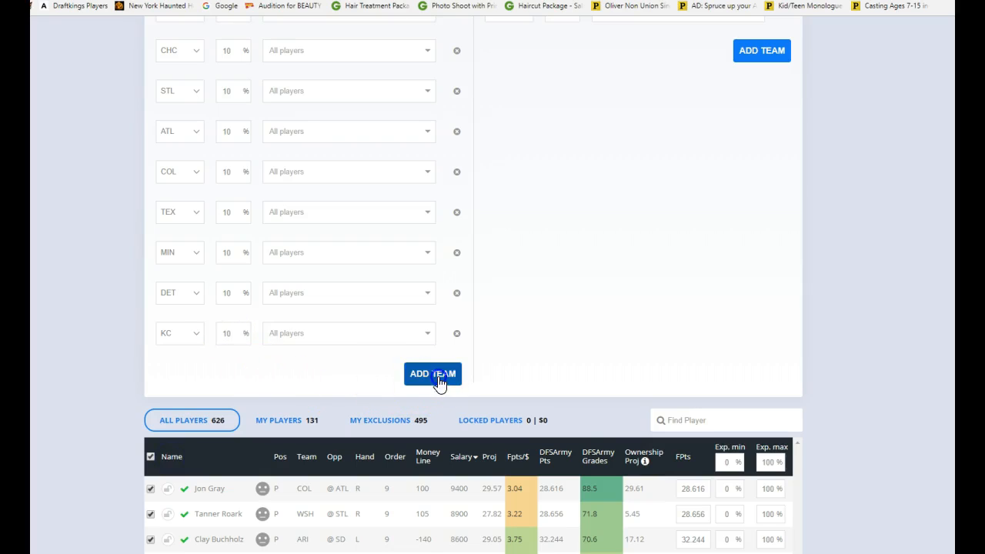
Add the TOR team to Stack 1 with a 10% stack.
left_click(440, 382)
left_click(189, 375)
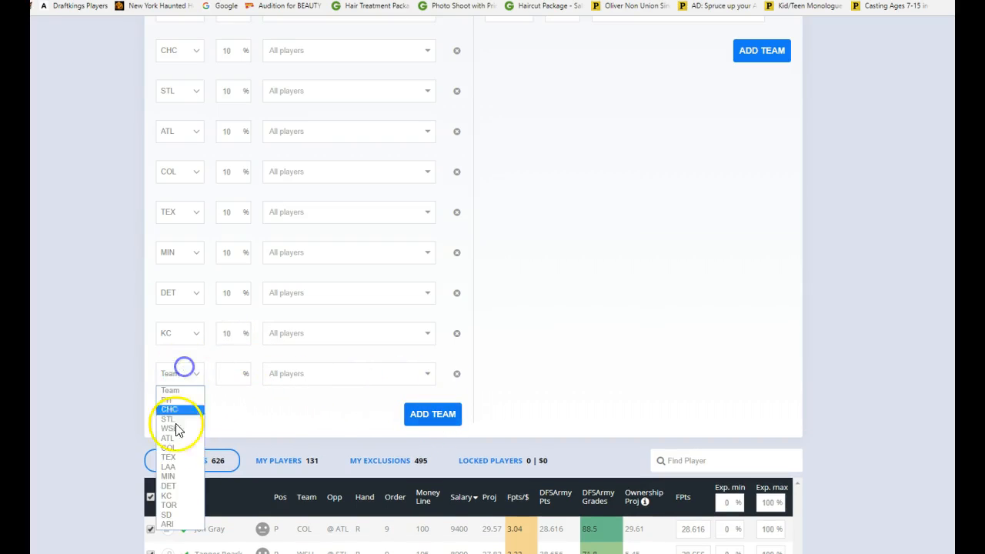
left_click(170, 505)
left_click(215, 379)
type("10")
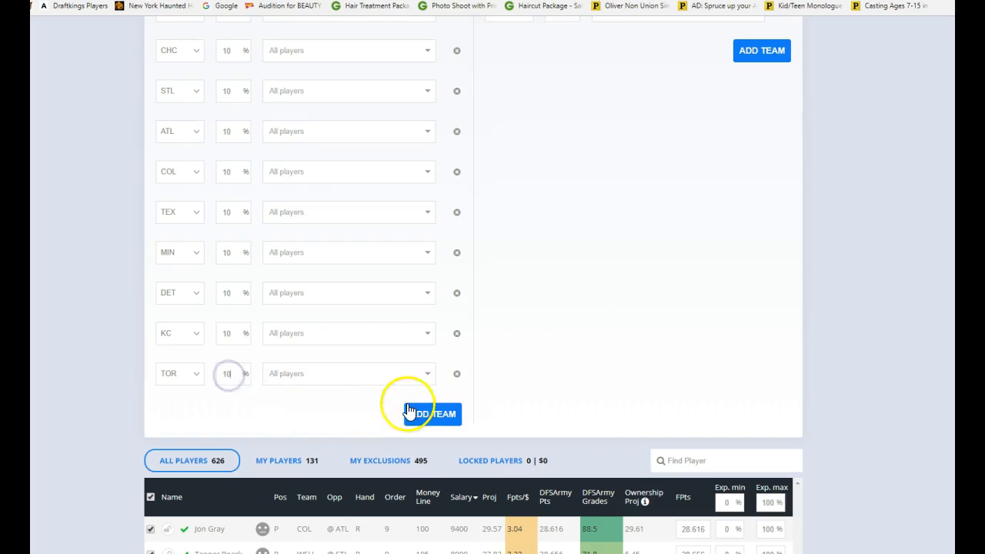
Change the first Stack 2 team from TOR to PIT.
scroll(560, 259, "up", 3)
scroll(574, 245, "down", 2)
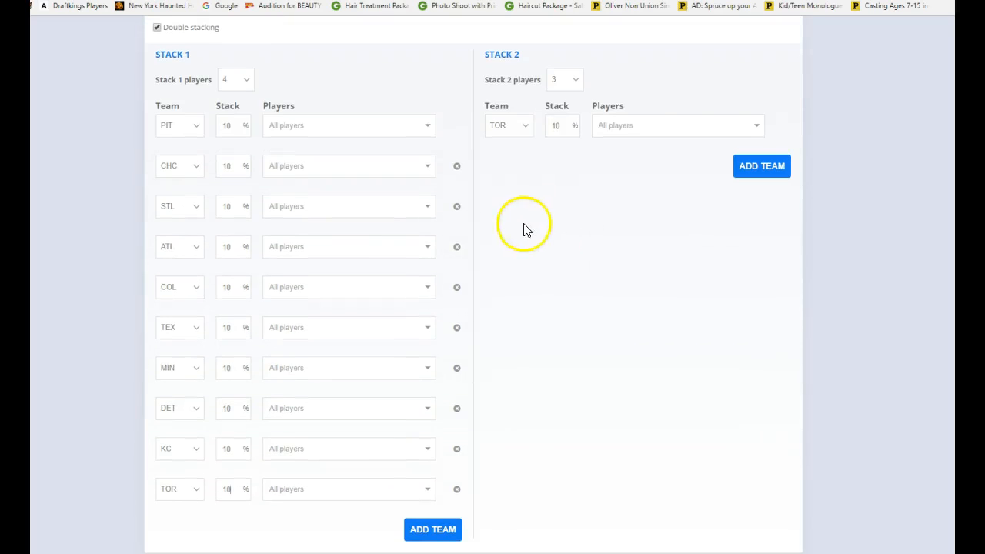
left_click(522, 128)
left_click(511, 151)
Add the CHC team to Stack 2 with a 10% stack.
left_click(765, 166)
left_click(500, 167)
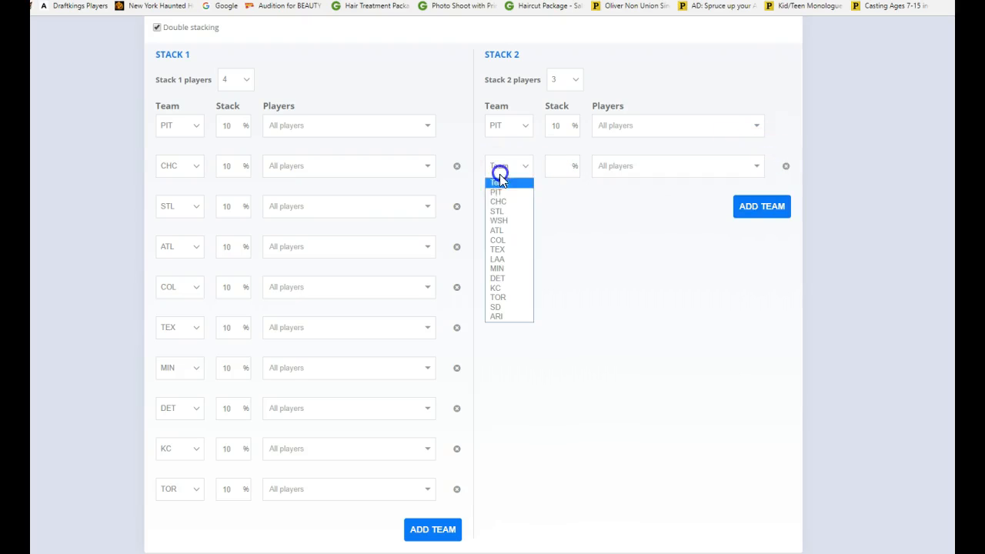
left_click(499, 199)
left_click(551, 166)
type("10")
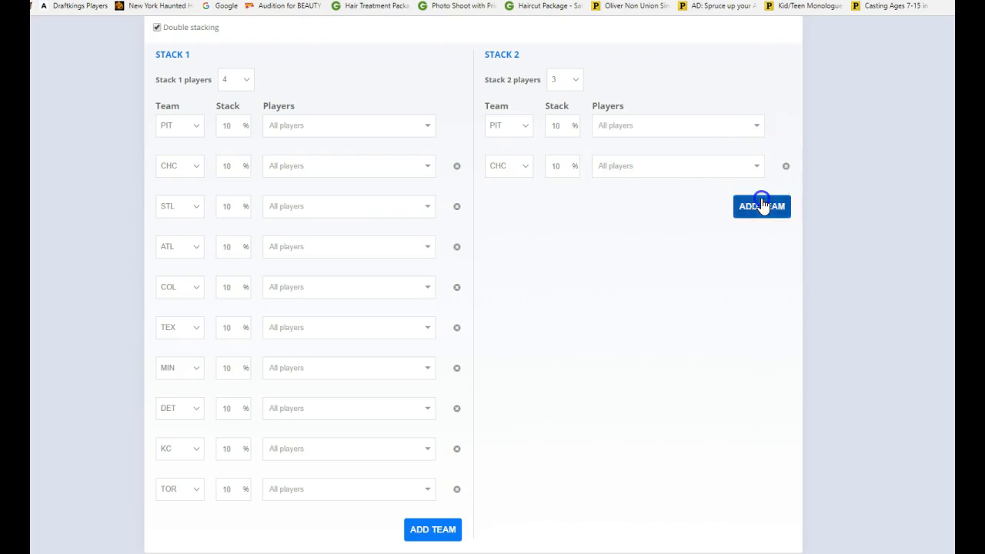
Add a third team row to Stack 2, choosing CHC again with a 10% stack.
left_click(761, 207)
left_click(515, 206)
left_click(507, 244)
left_click(554, 208)
type("10")
Add the STL team to Stack 2 with a 10% stack.
left_click(779, 245)
left_click(474, 253)
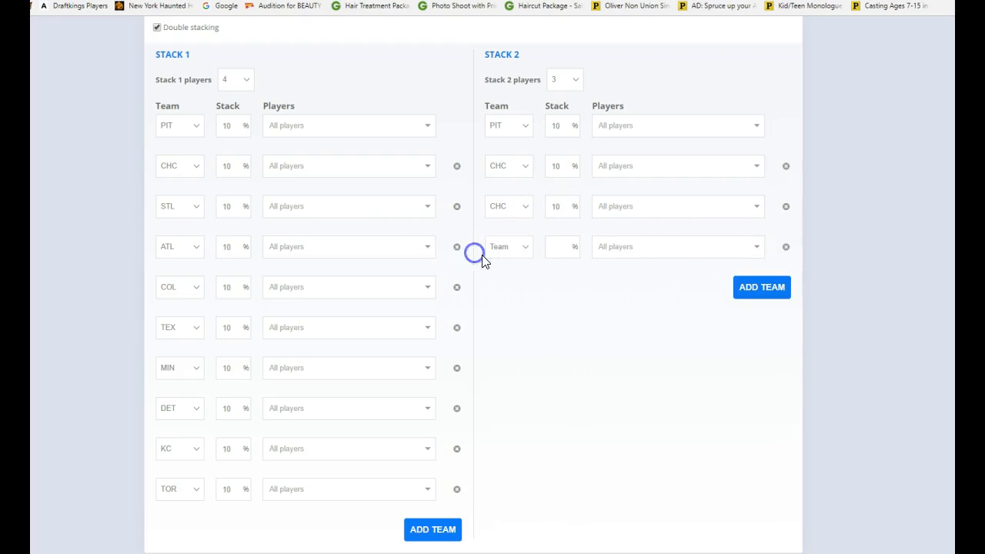
left_click(493, 256)
left_click(497, 293)
Add the WSH team to Stack 2 with a 10% stack.
left_click(754, 294)
left_click(519, 291)
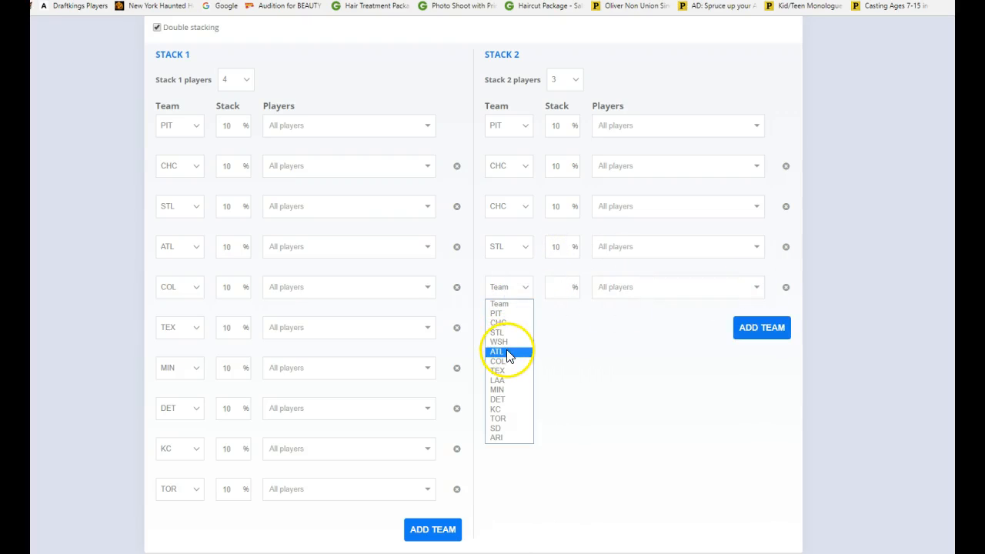
left_click(502, 342)
left_click(548, 285)
Add the ATL team to Stack 2 with a 10% stack.
left_click(750, 329)
left_click(510, 327)
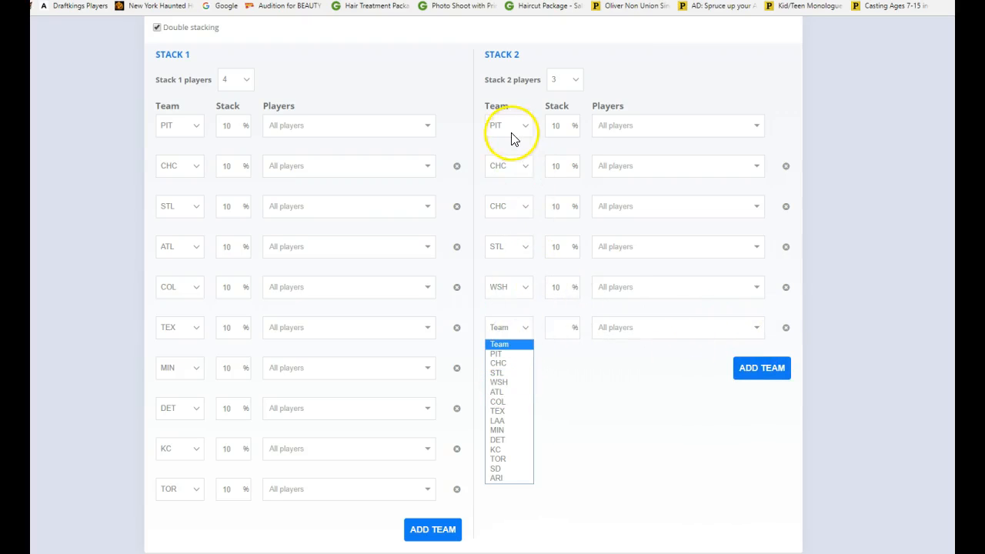
left_click(504, 394)
Add the COL team to Stack 2 with a 10% stack.
left_click(745, 370)
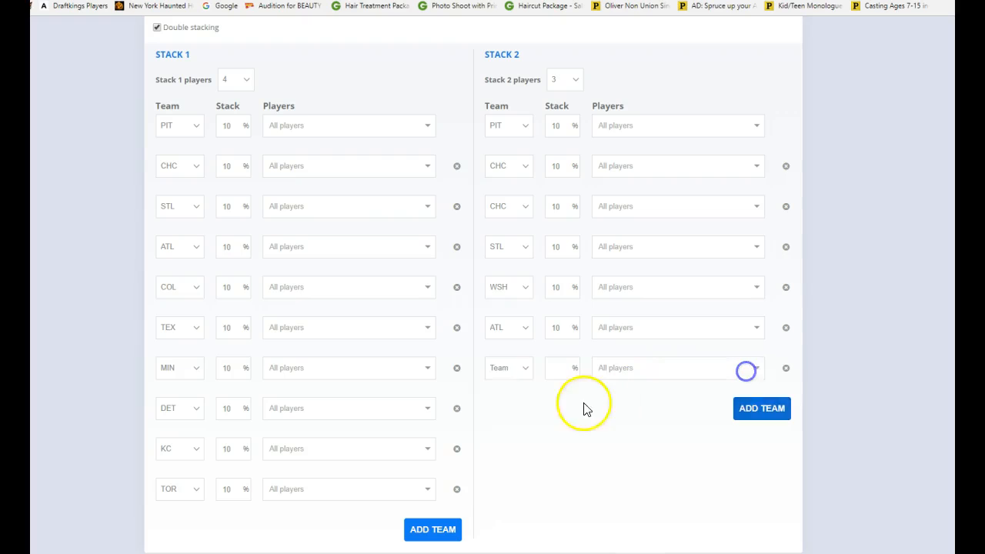
left_click(517, 362)
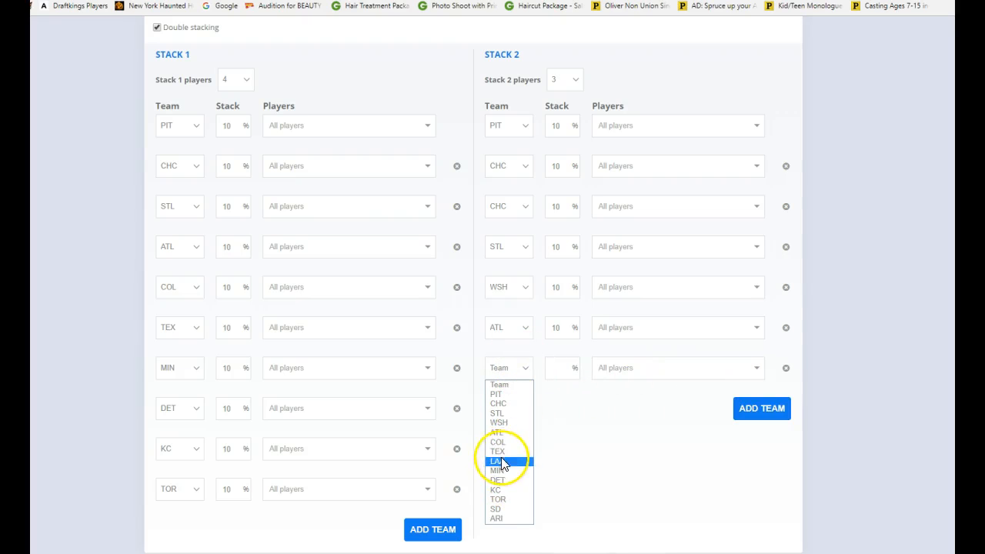
left_click(499, 433)
left_click(505, 369)
left_click(504, 445)
left_click(561, 367)
type("10")
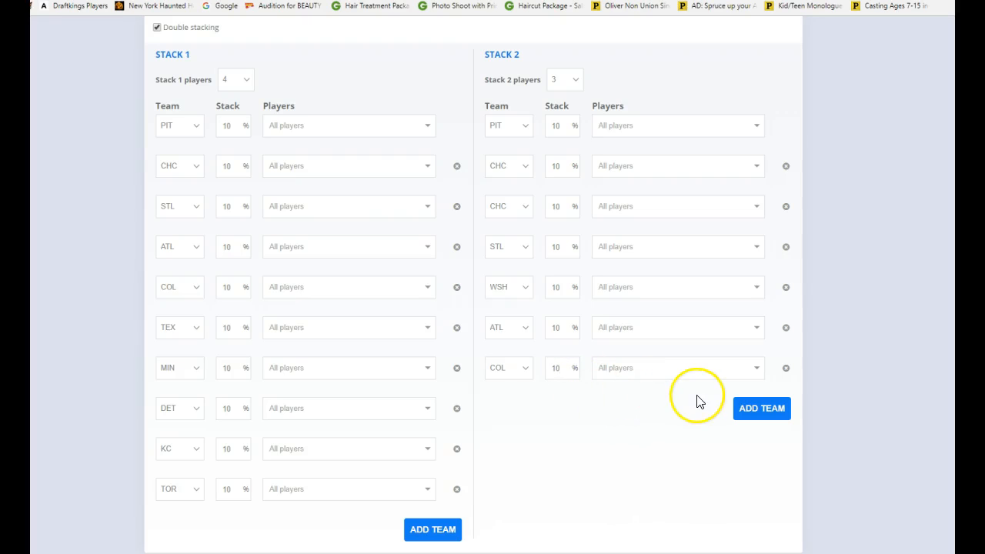
Add the TEX team to Stack 2 with a 10% stack.
left_click(750, 406)
left_click(518, 415)
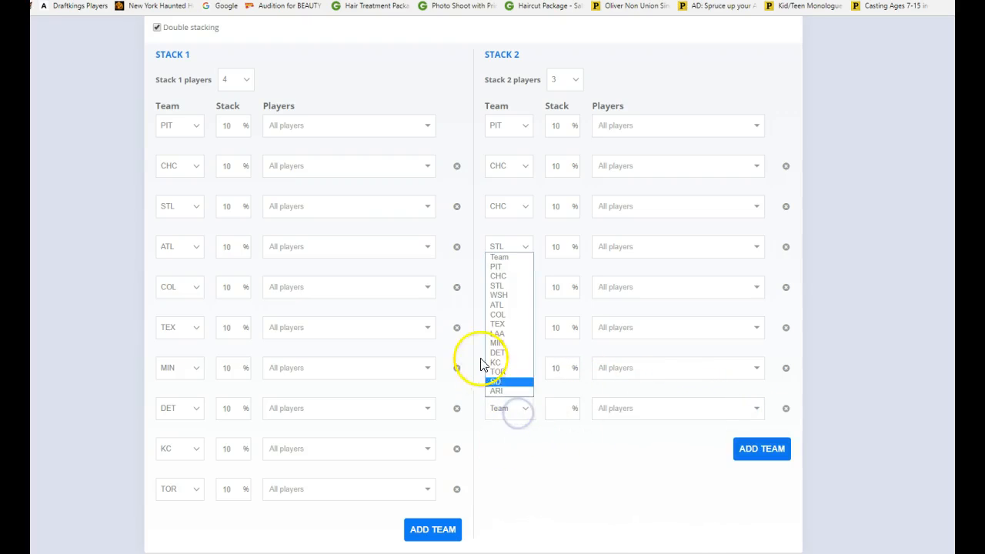
left_click(500, 327)
left_click(556, 401)
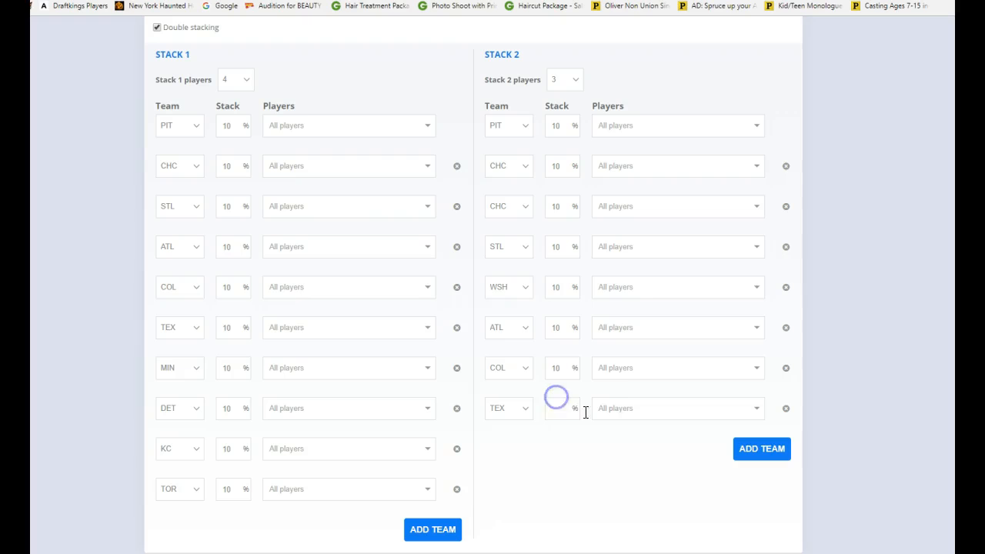
Add the LAA team to Stack 2 with a 10% stack.
left_click(775, 442)
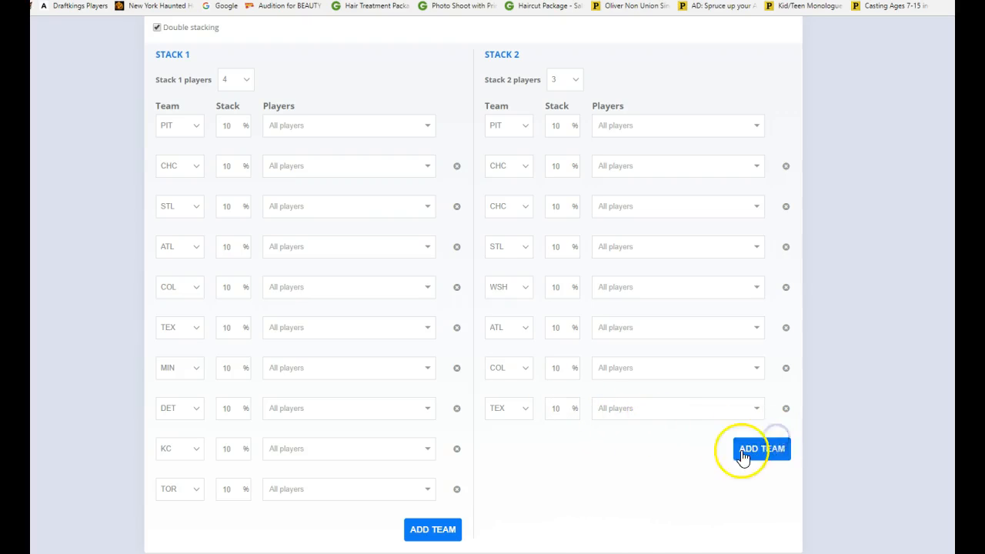
left_click(501, 449)
left_click(496, 374)
left_click(554, 447)
type("10")
Add the MIN team to Stack 2 with a 10% stack.
left_click(765, 488)
scroll(504, 457, "down", 1)
left_click(501, 432)
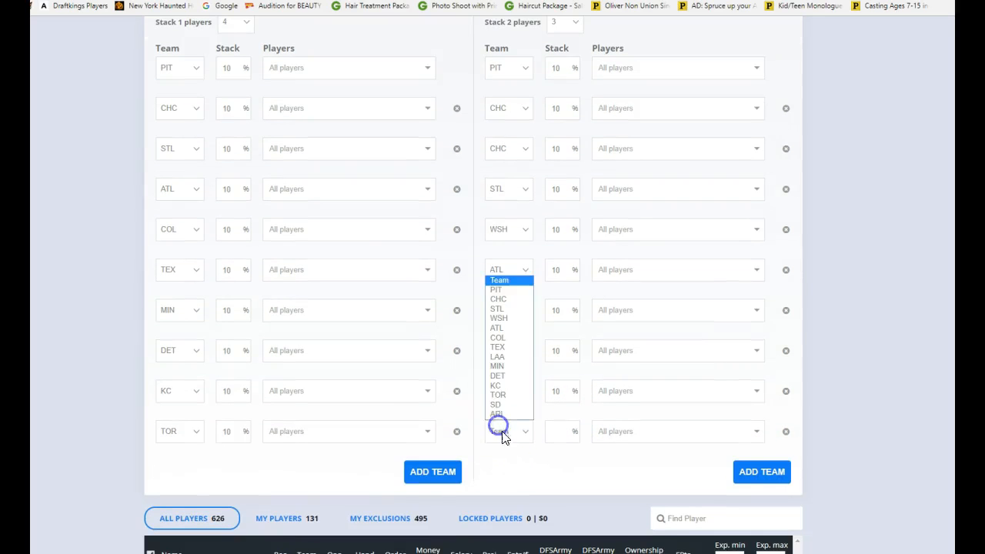
left_click(497, 367)
left_click(553, 432)
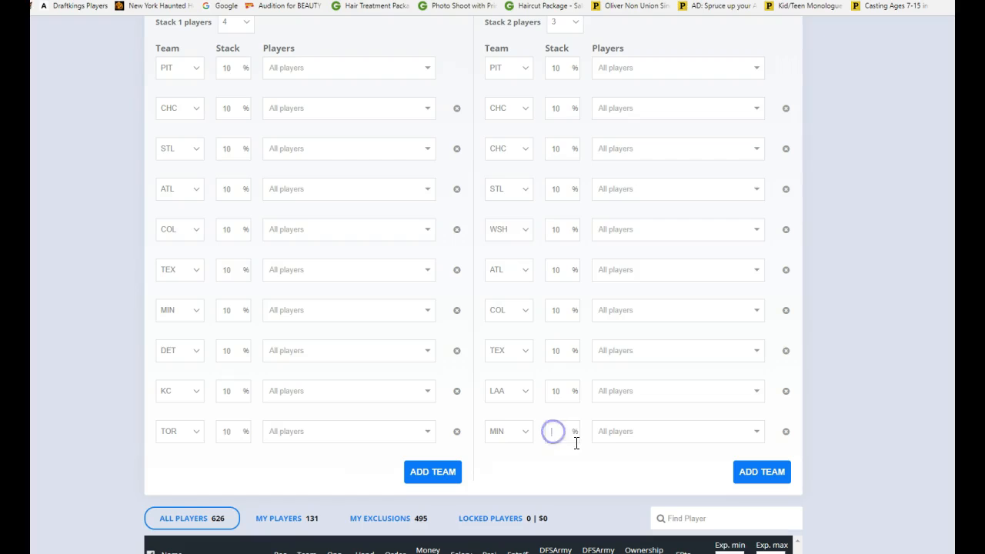
type("10")
left_click(573, 467)
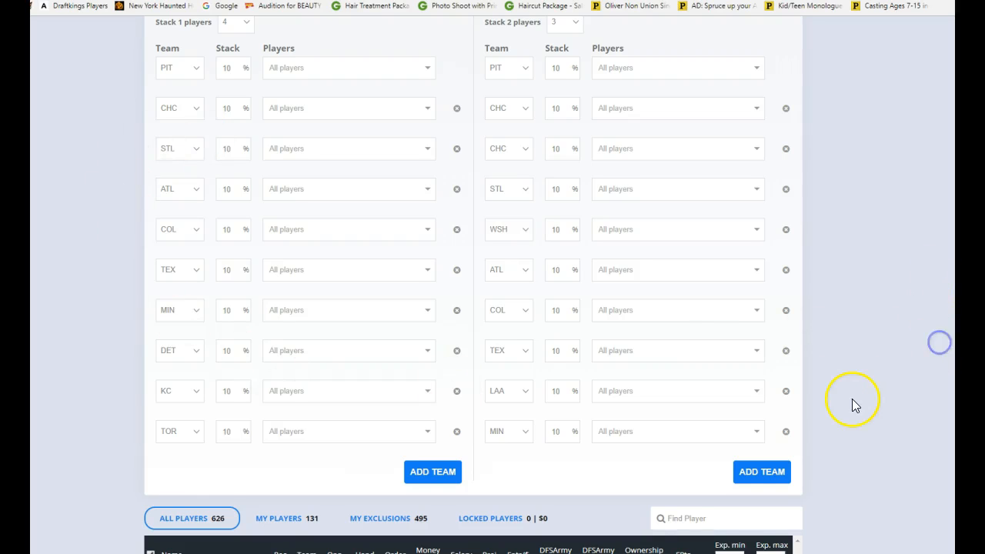
Try to optimize the lineups with the current double-stack rules.
scroll(852, 399, "up", 5)
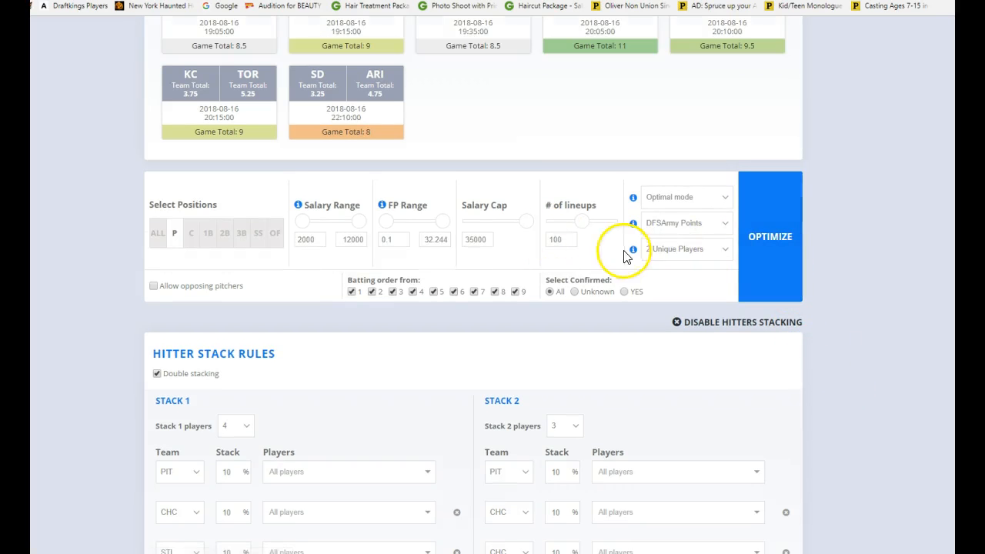
left_click(743, 258)
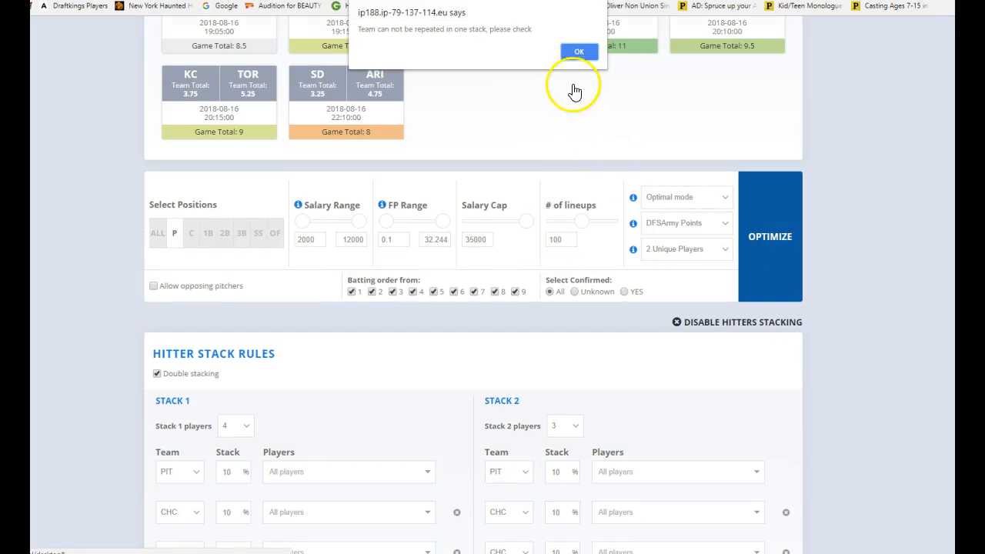
left_click(579, 52)
Replace the duplicate CHC team in the third row of Stack 2 with TOR.
scroll(439, 138, "down", 3)
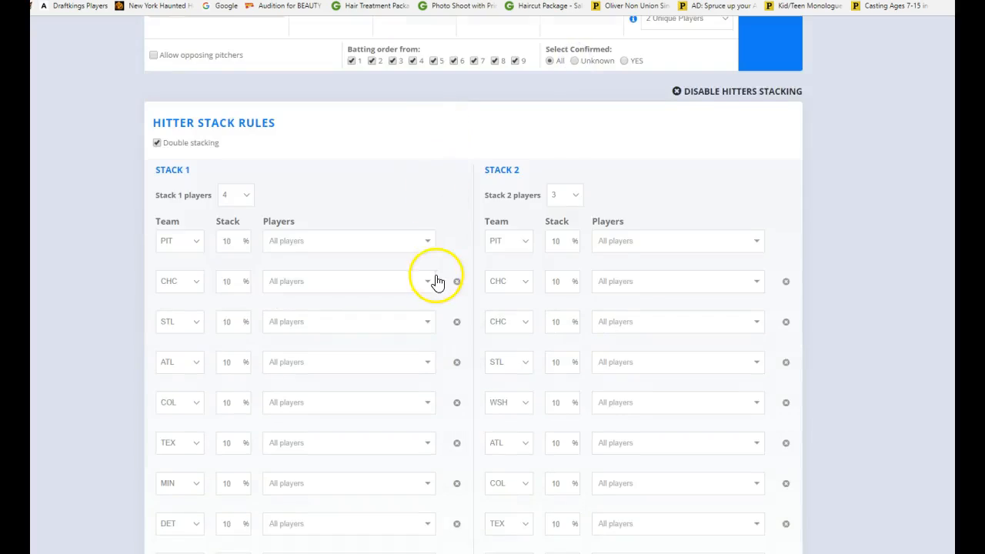
scroll(437, 282, "down", 2)
left_click(521, 200)
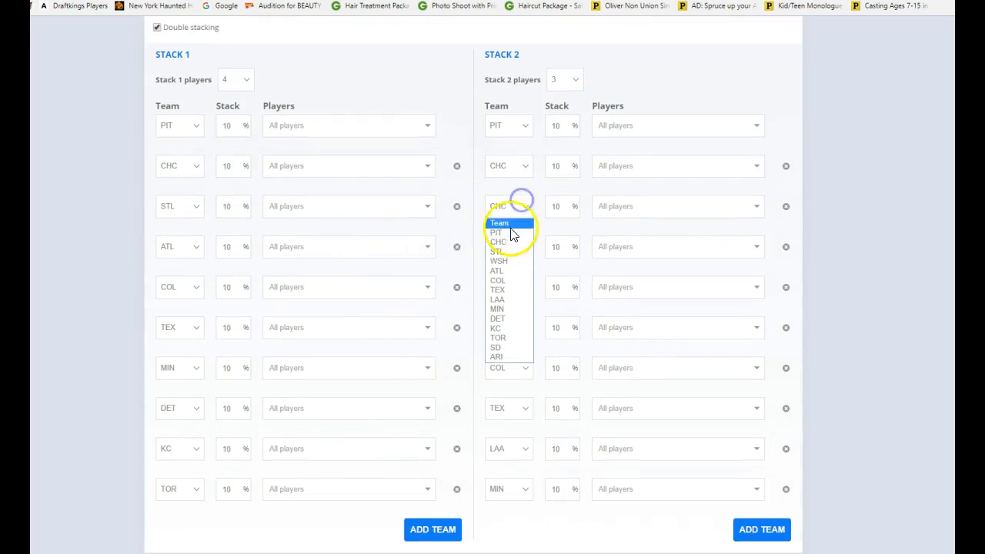
left_click(510, 339)
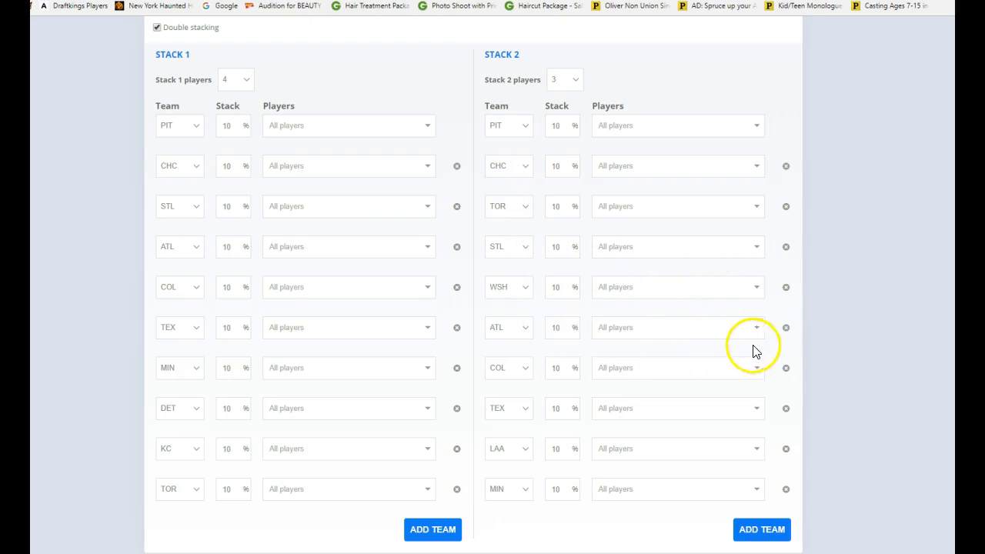
Optimize 100 lineups with the corrected double-stack rules and review the salaries of the resulting lineups.
scroll(815, 343, "up", 5)
left_click(755, 249)
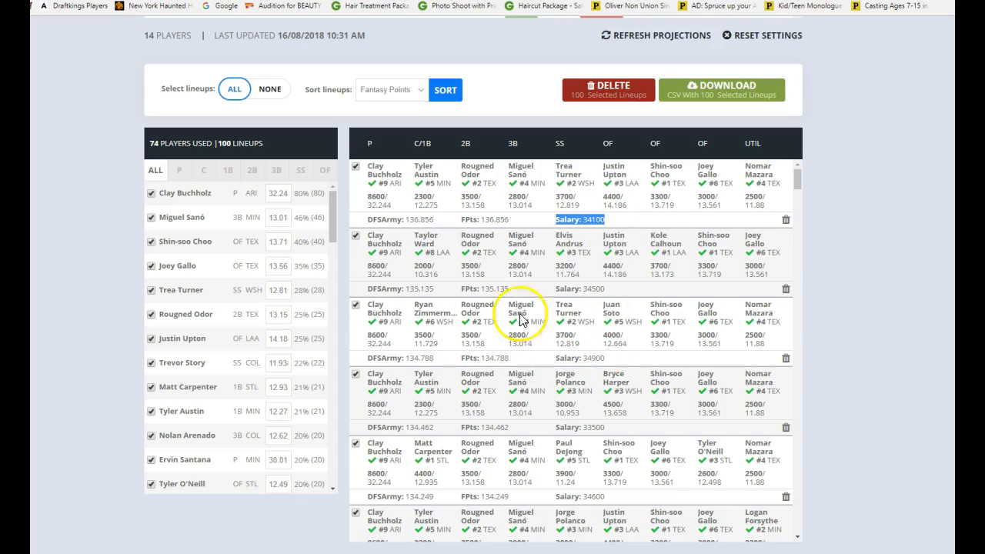
left_click(635, 224)
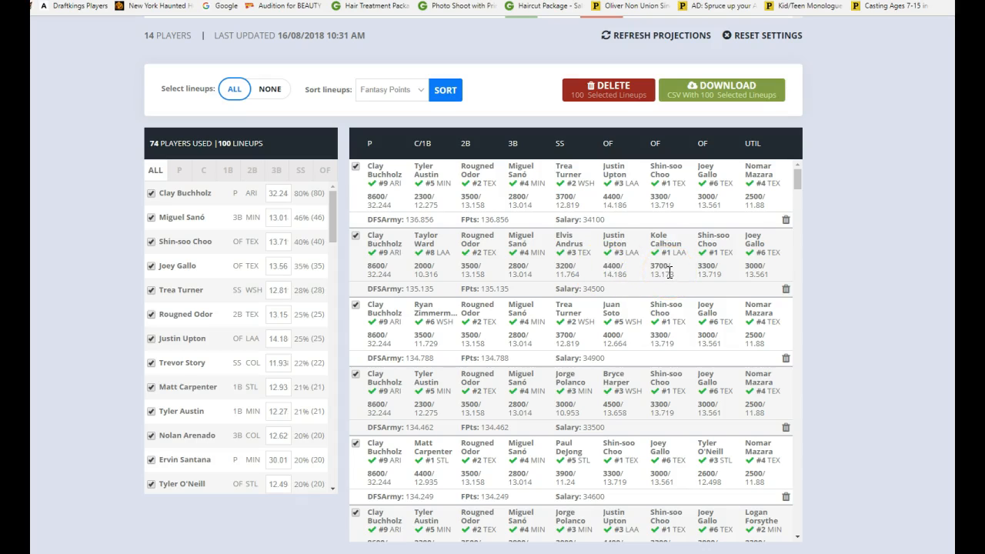
Disable hitters stacking for the optimizer.
scroll(803, 227, "up", 15)
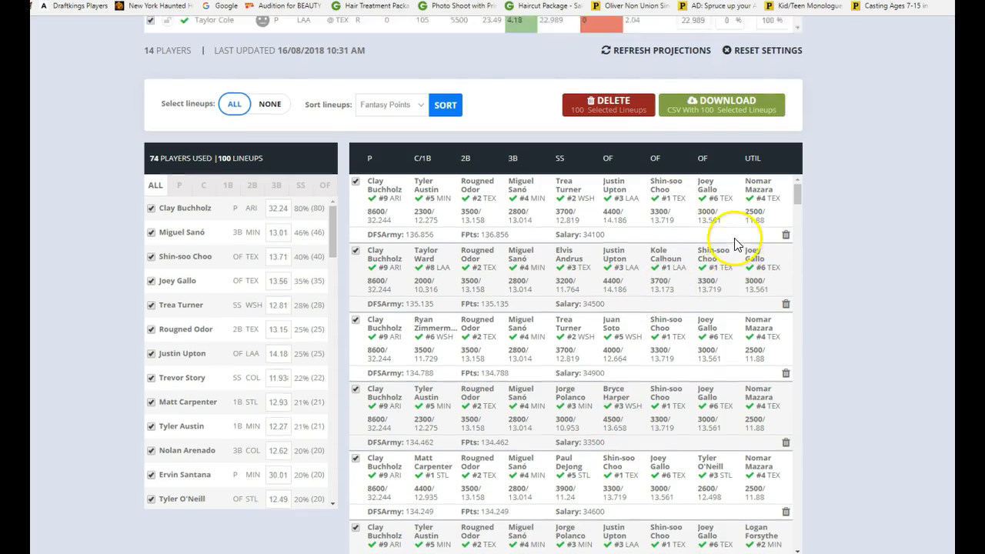
scroll(825, 291, "up", 3)
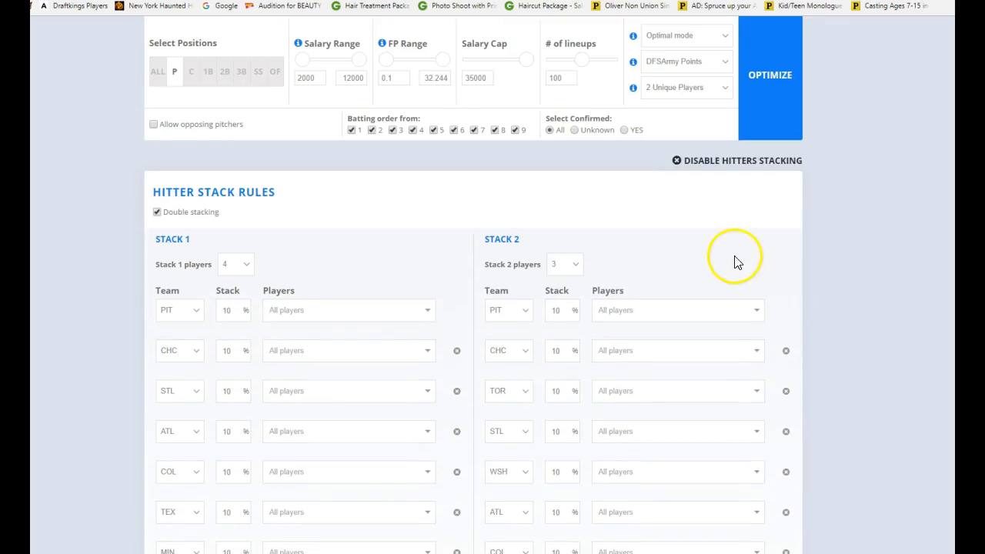
left_click(734, 163)
Run the optimizer for 100 lineups without hitter stacking.
left_click(766, 117)
scroll(845, 188, "down", 6)
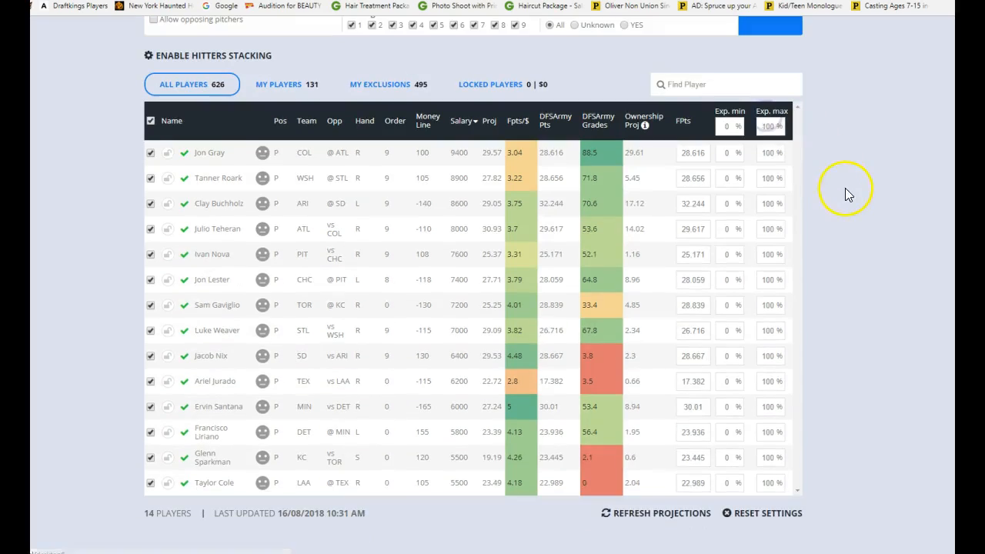
scroll(838, 240, "up", 7)
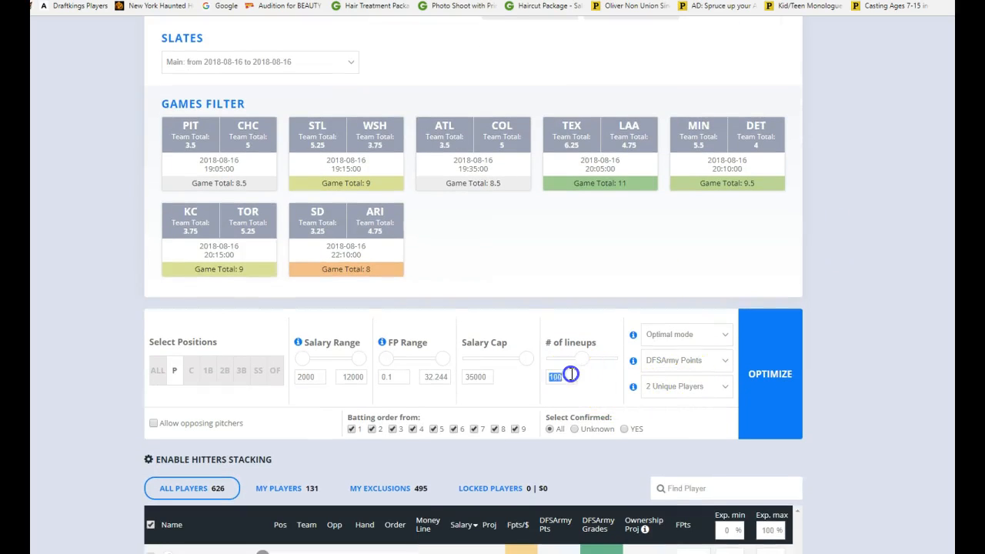
left_click(769, 368)
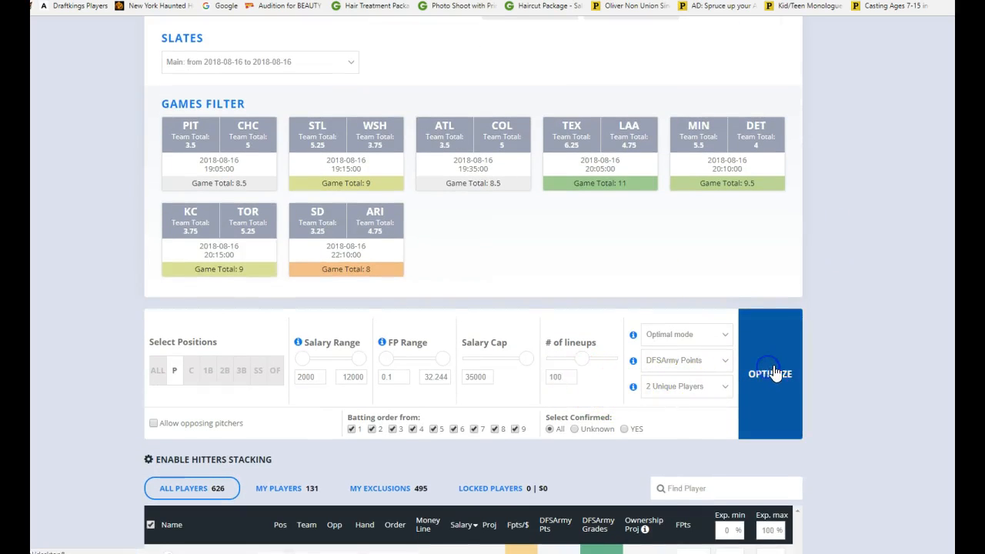
scroll(831, 362, "down", 8)
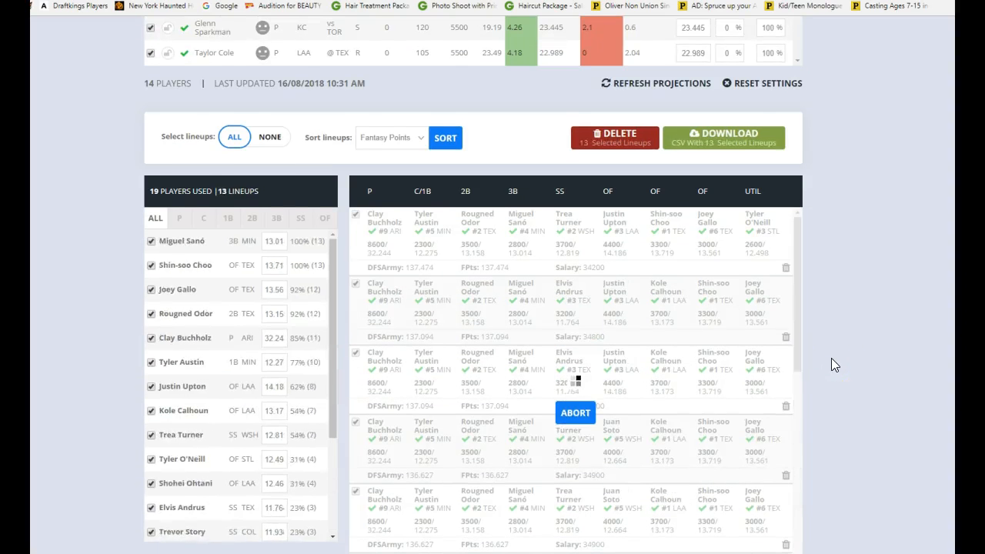
Set the number of lineups to 1 with 1 Unique Player, optimize, and review the generated lineup.
scroll(831, 358, "up", 7)
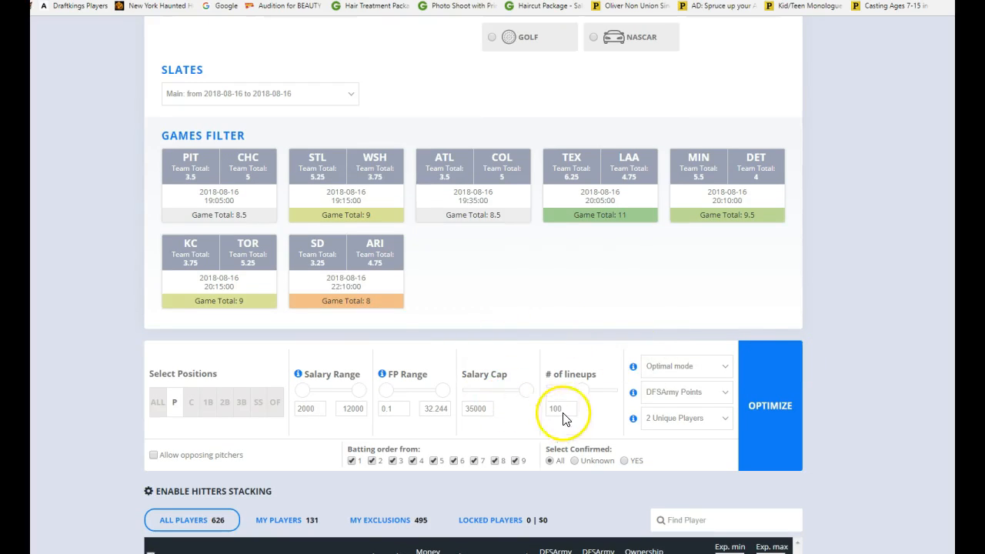
scroll(588, 425, "down", 10)
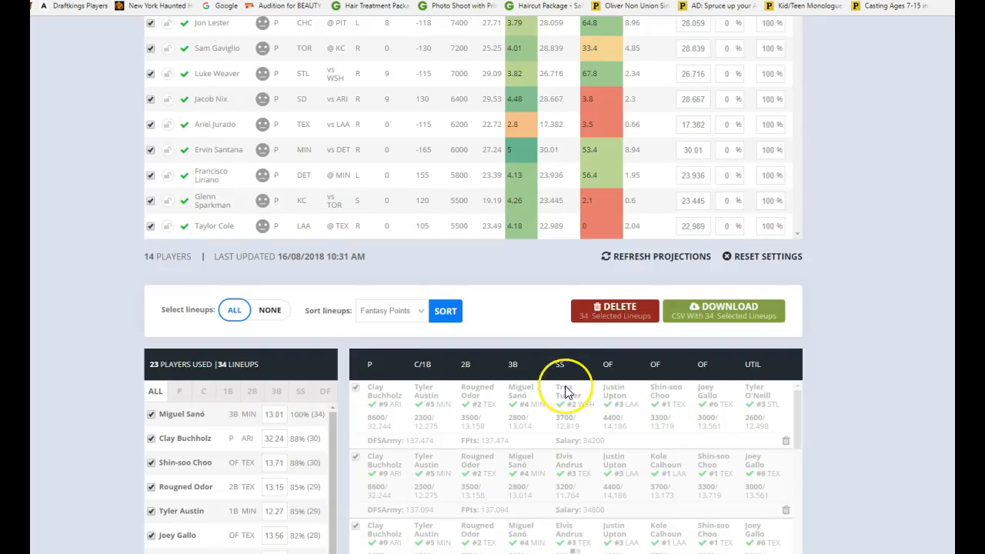
scroll(670, 373, "up", 10)
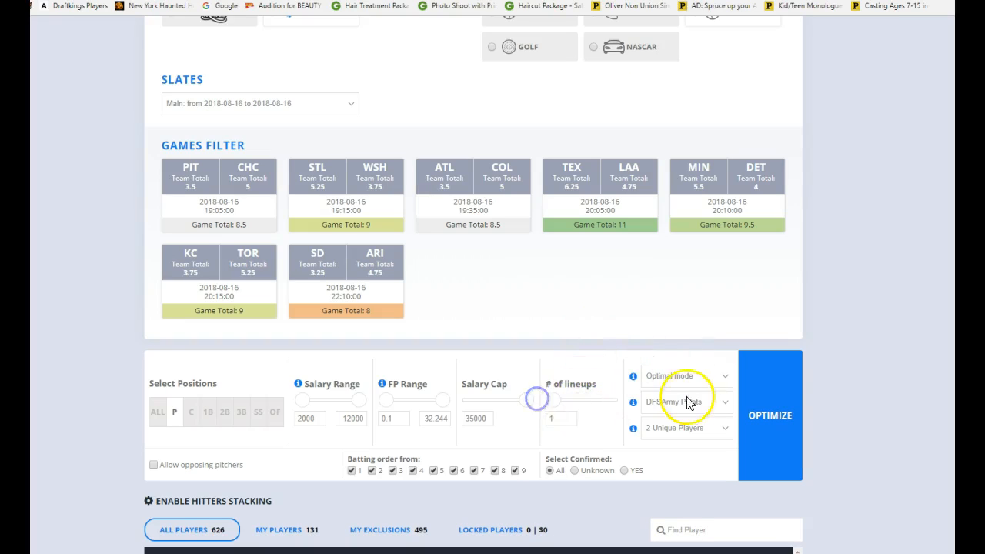
left_click(667, 428)
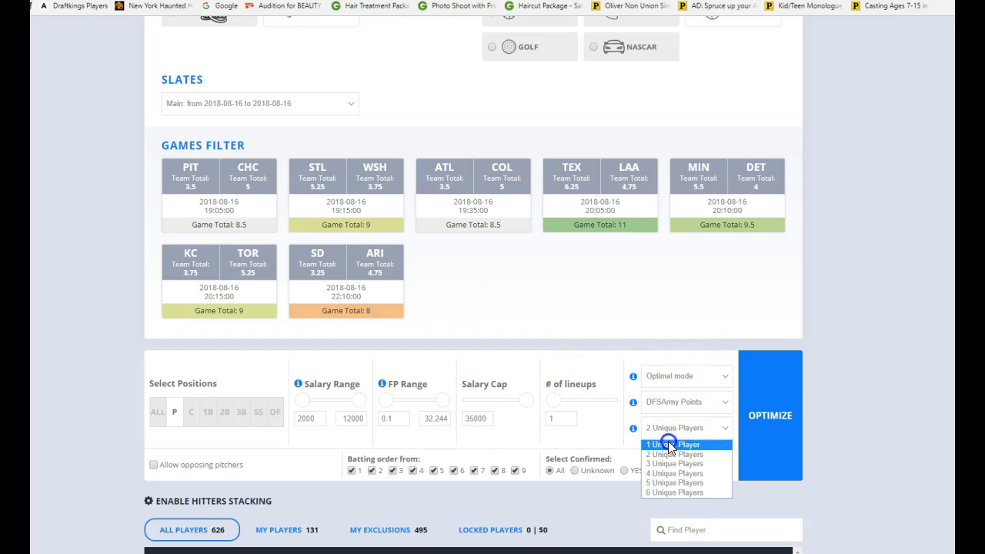
left_click(669, 444)
left_click(764, 411)
scroll(847, 417, "down", 10)
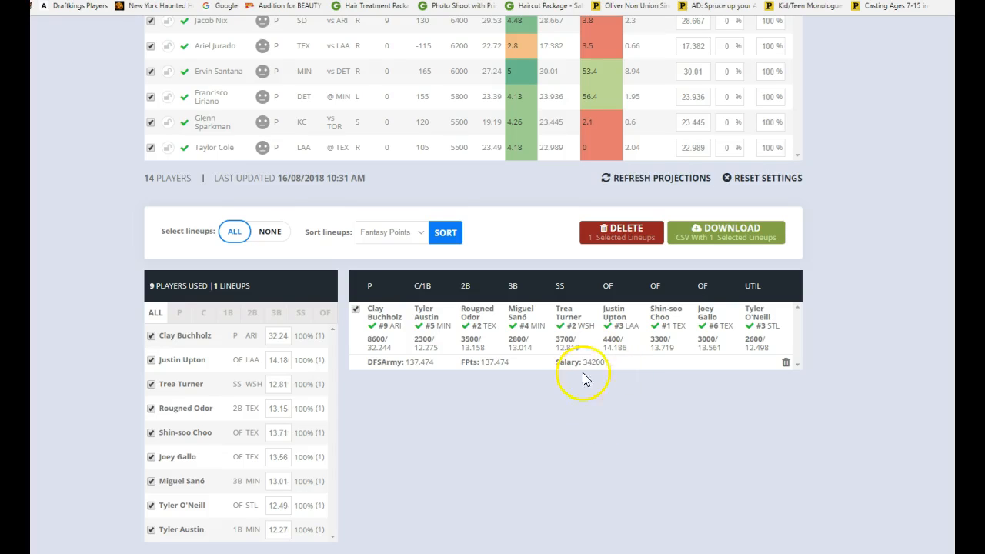
scroll(785, 359, "up", 2)
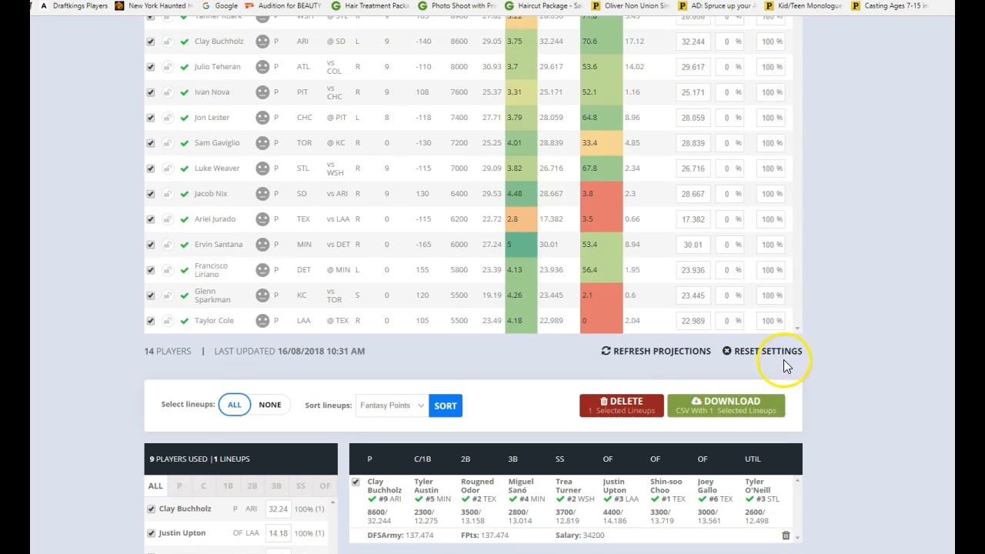
scroll(783, 359, "down", 2)
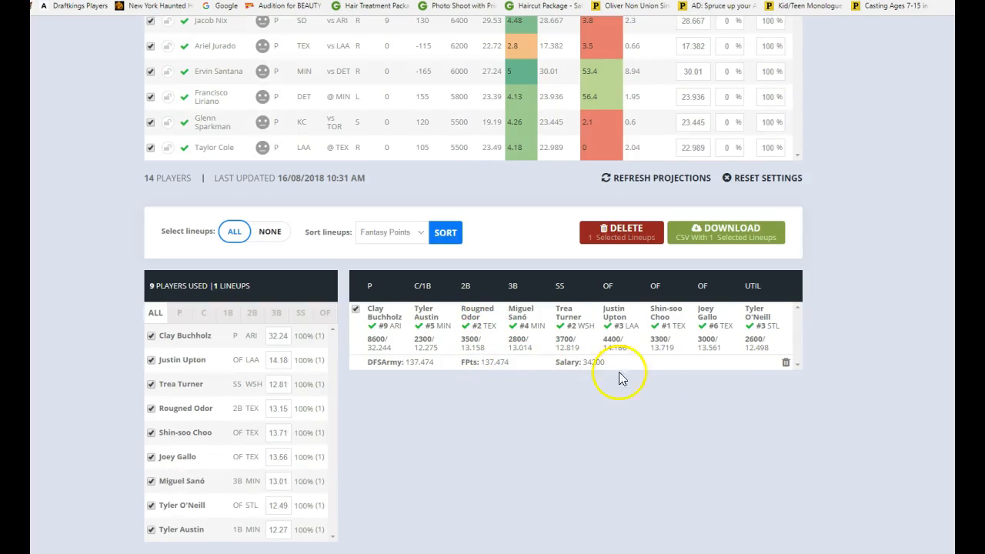
Review the generated single lineup's players, projected points and salary against the optimizer settings and pitcher pool.
scroll(793, 377, "up", 9)
scroll(796, 367, "down", 8)
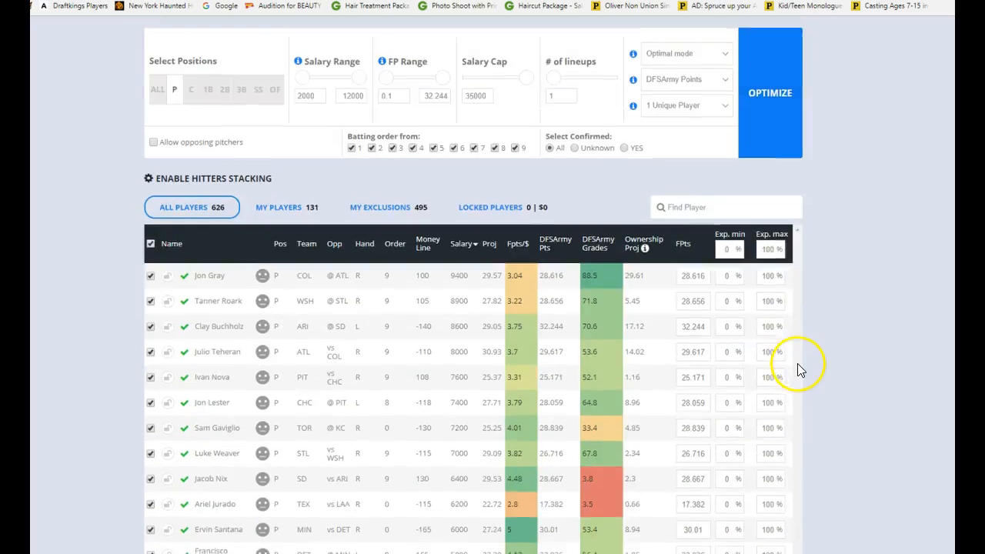
scroll(798, 363, "down", 1)
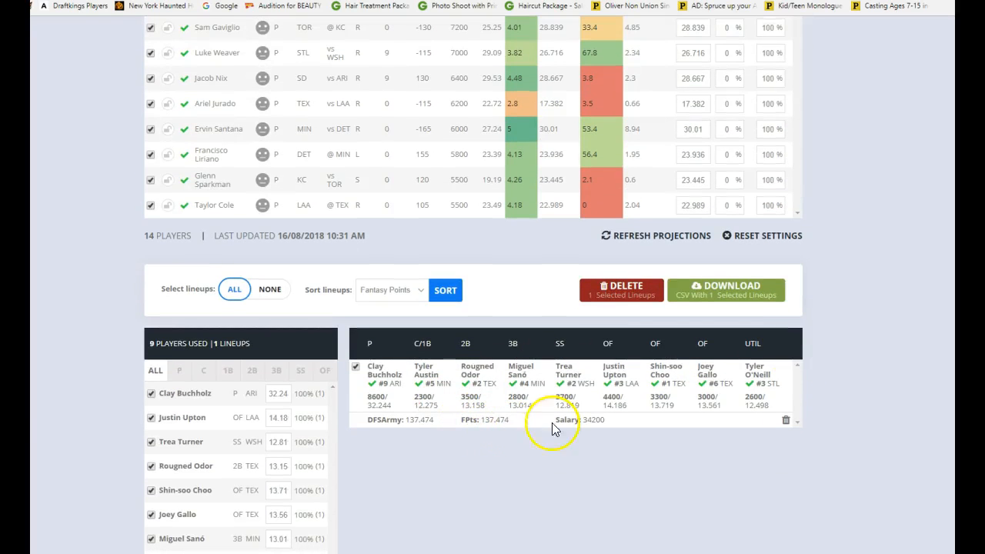
scroll(865, 381, "up", 9)
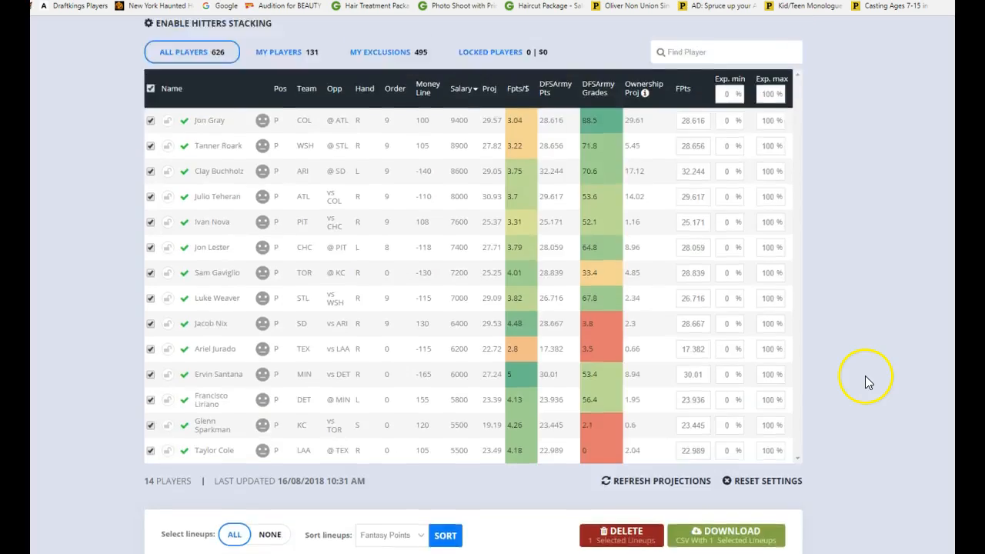
scroll(570, 402, "down", 2)
scroll(559, 402, "down", 1)
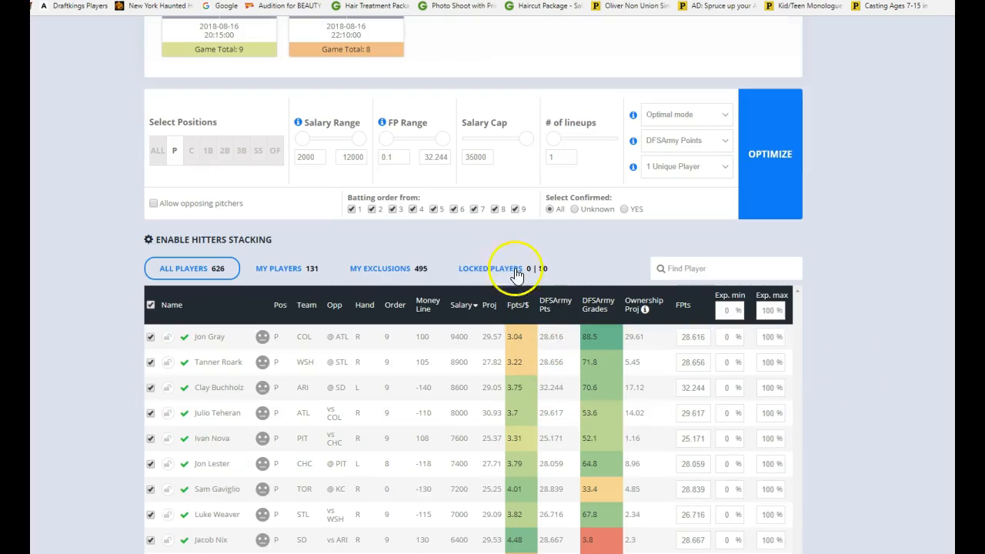
scroll(377, 258, "up", 1)
scroll(388, 264, "down", 6)
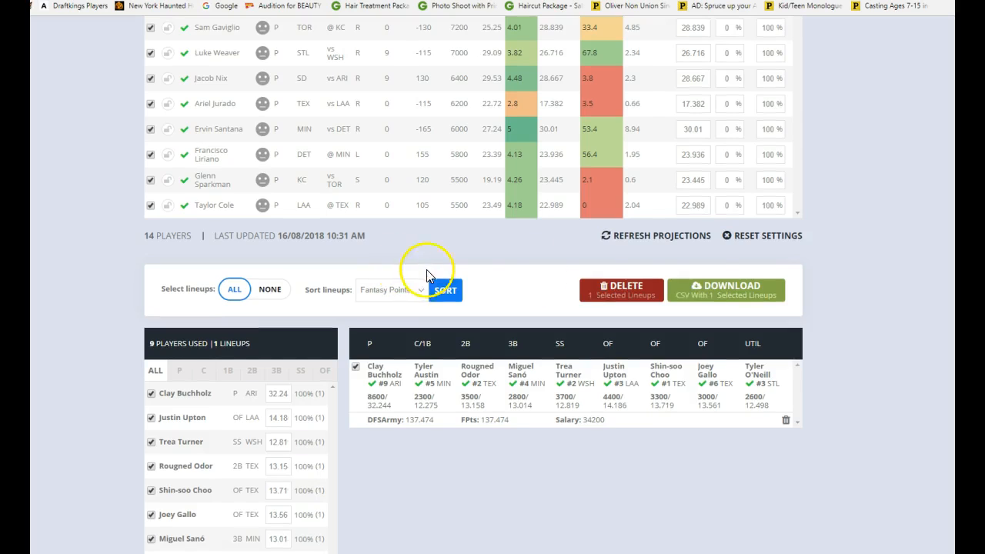
scroll(395, 275, "up", 6)
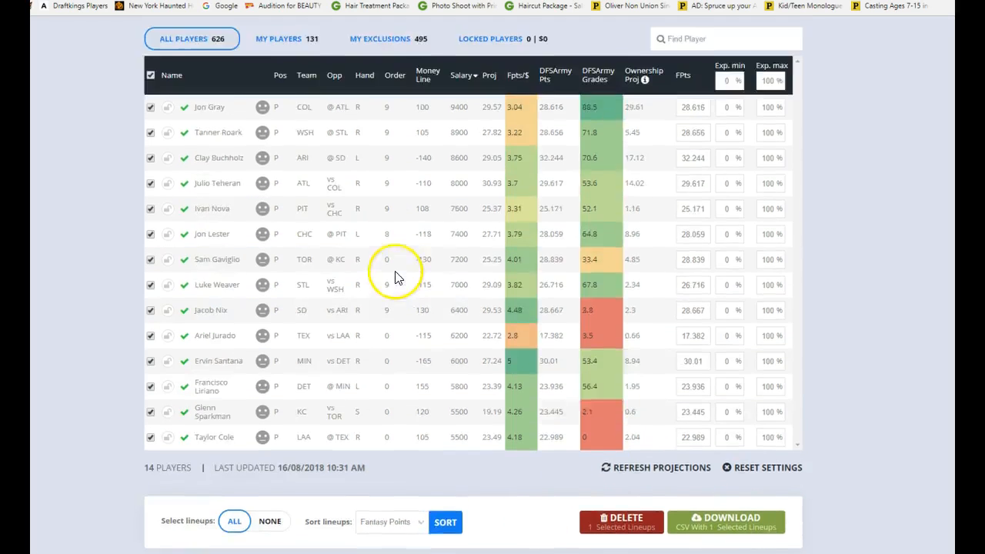
Enable hitters stacking again, set the number of lineups to 100, and optimize with the double-stack rules.
left_click(260, 245)
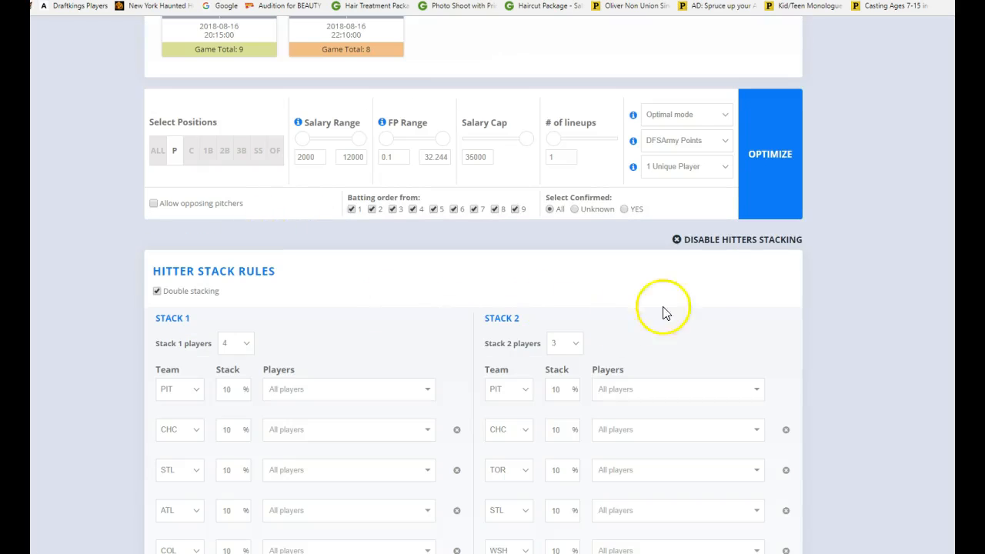
scroll(770, 300, "up", 1)
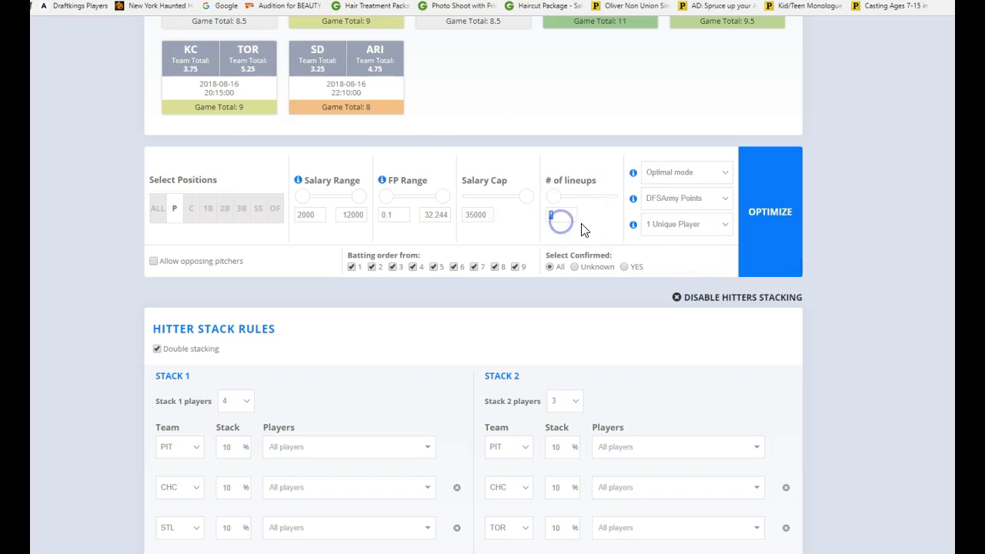
left_click(798, 239)
scroll(861, 287, "down", 14)
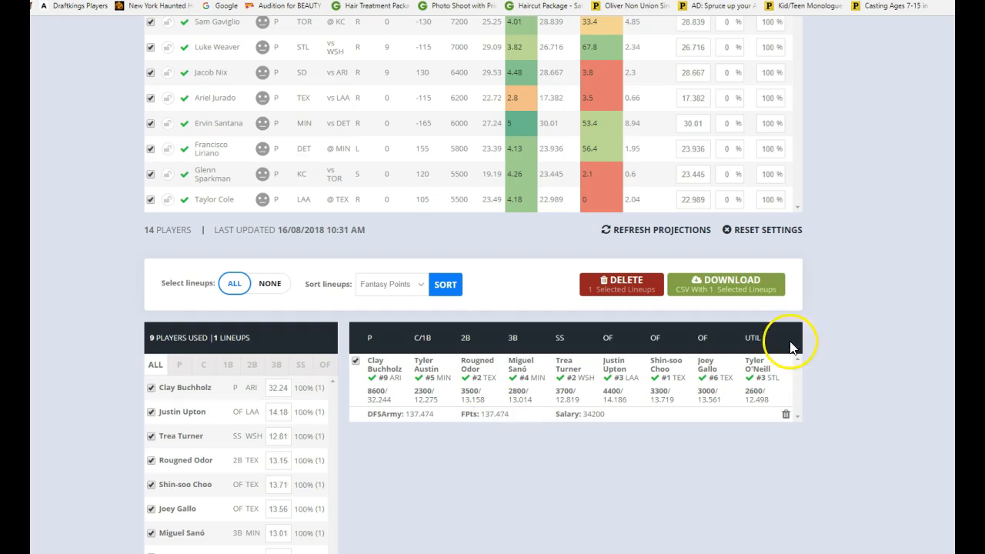
scroll(842, 354, "up", 15)
left_click(798, 359)
scroll(819, 331, "down", 15)
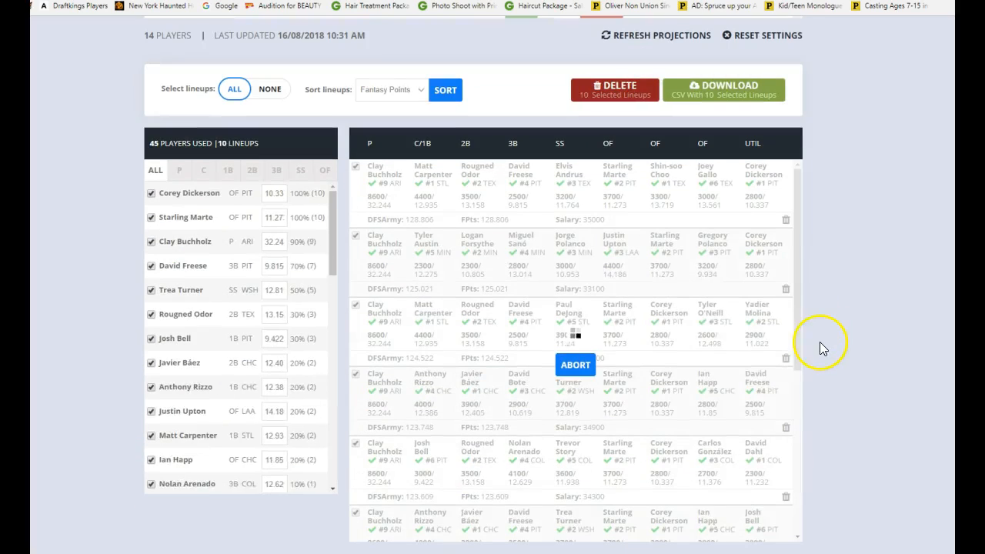
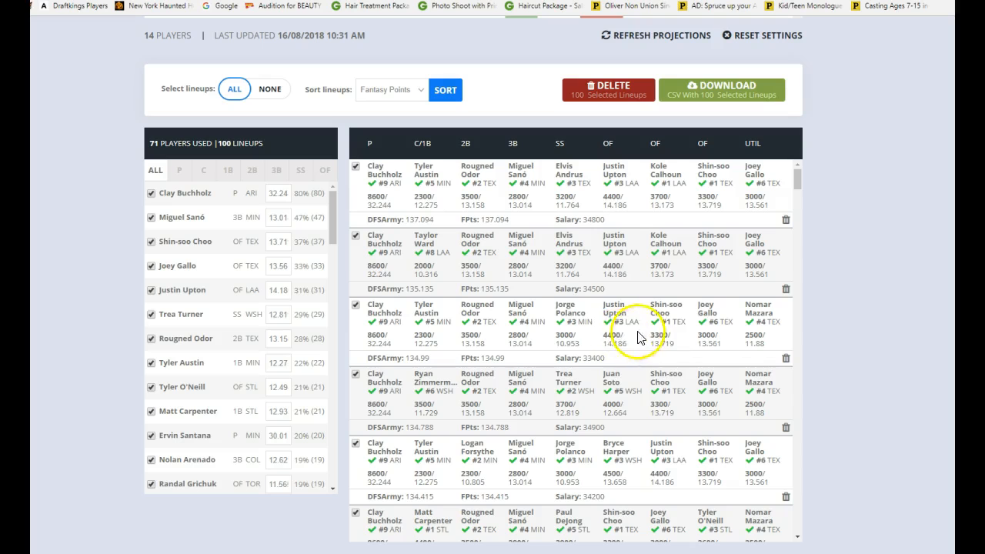
Change the lineup uniqueness setting to 2 Unique Players and run the optimizer again for 100 lineups.
scroll(866, 254, "up", 15)
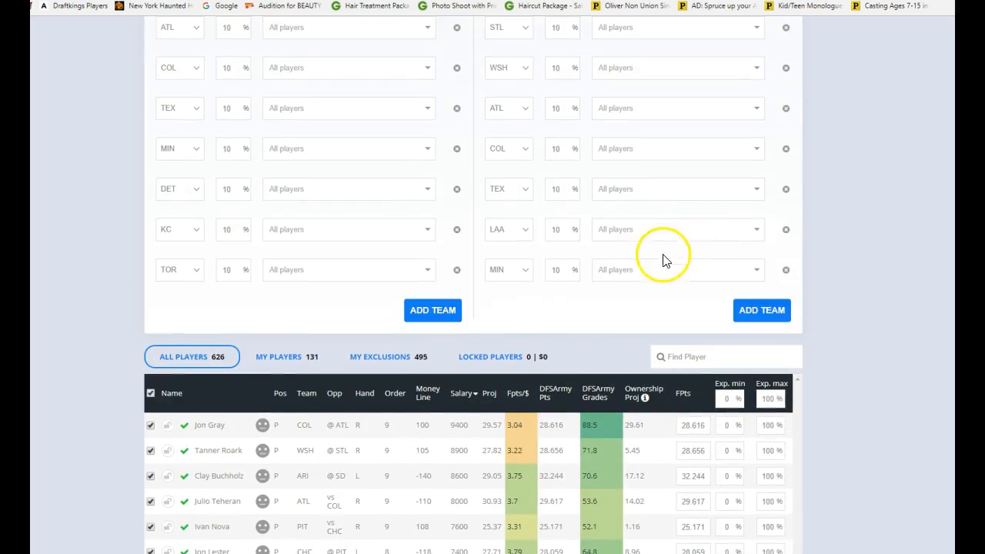
left_click(667, 143)
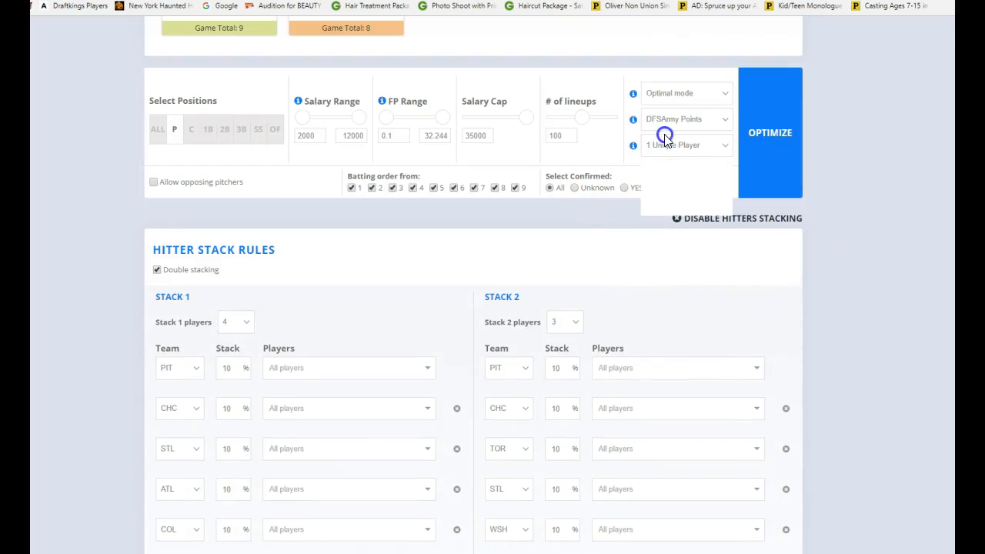
left_click(770, 163)
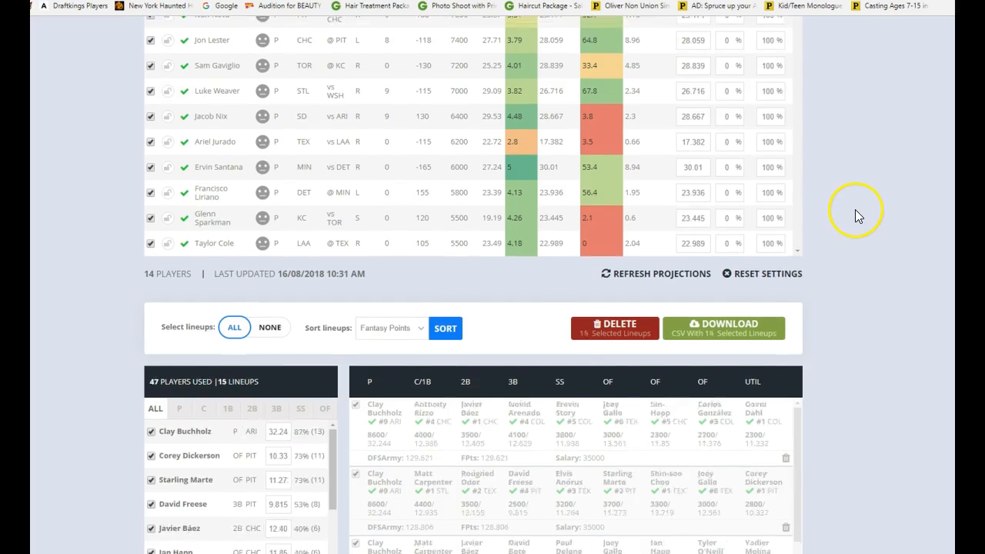
scroll(852, 219, "up", 2)
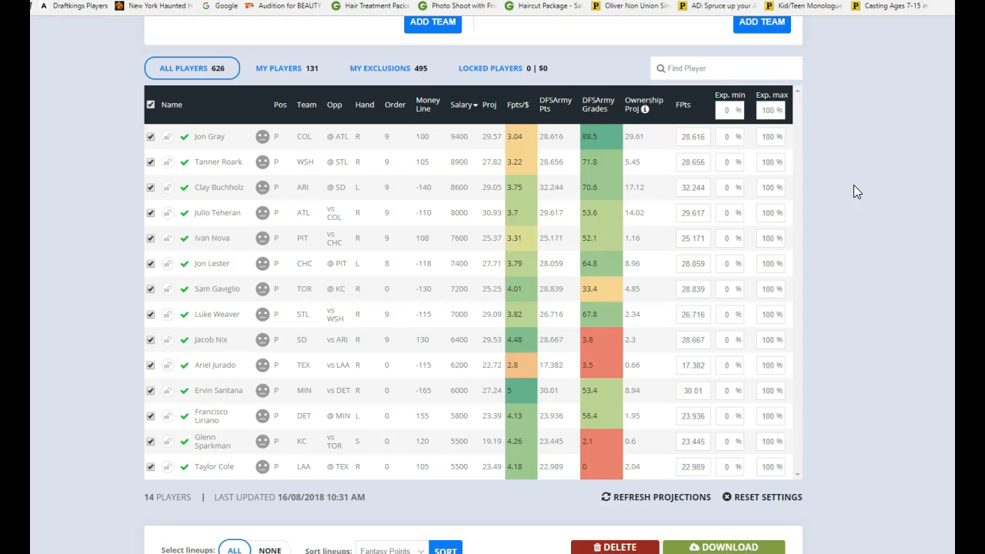
scroll(853, 188, "down", 5)
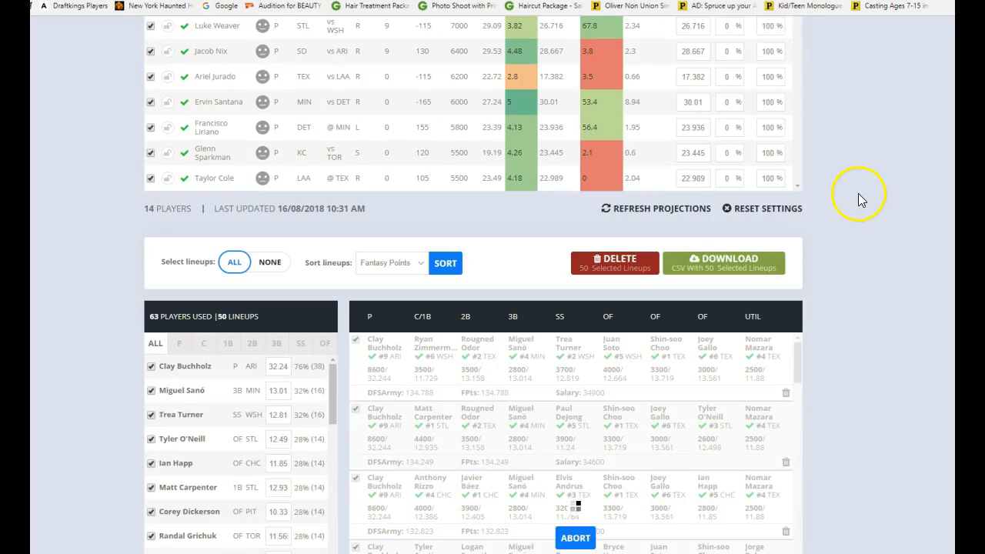
scroll(863, 219, "up", 7)
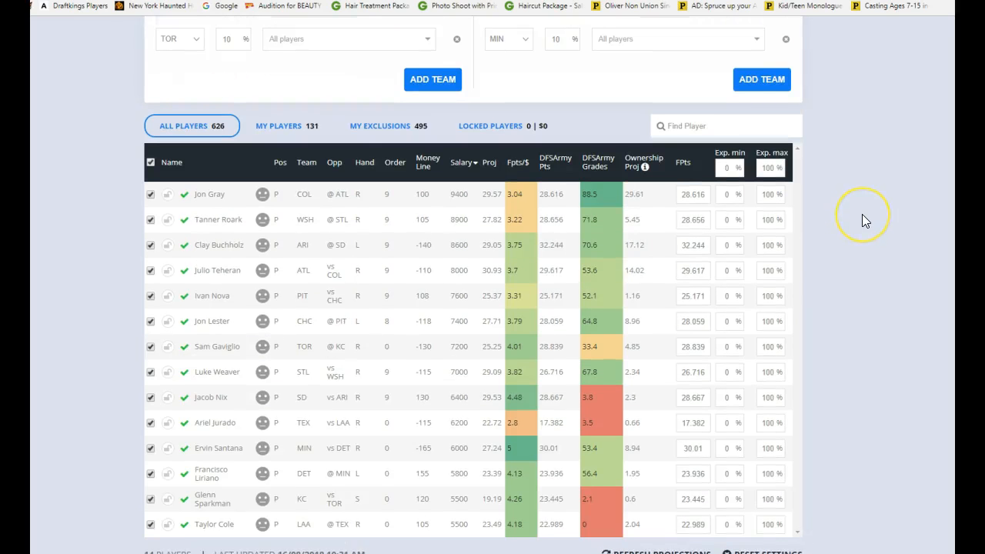
Remove CHC, STL, ATL, COL, TEX and MIN from the Stack 1 team rules.
scroll(863, 219, "up", 2)
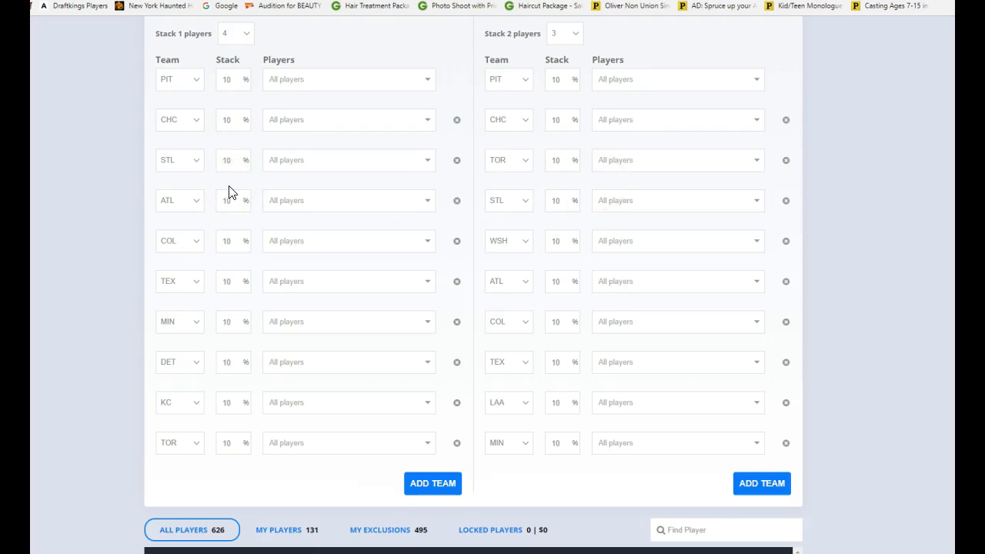
scroll(231, 180, "up", 3)
scroll(231, 180, "down", 3)
scroll(275, 160, "up", 3)
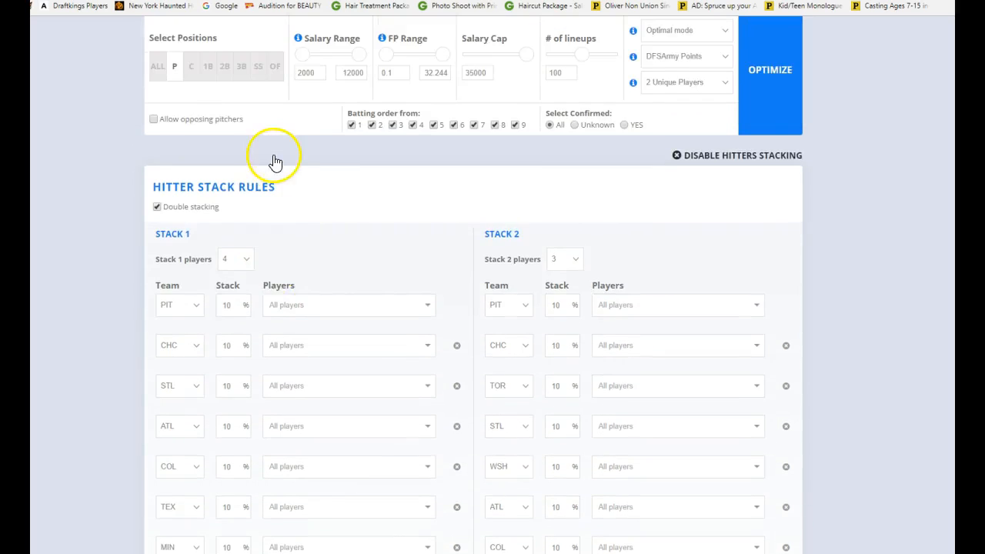
scroll(238, 208, "down", 2)
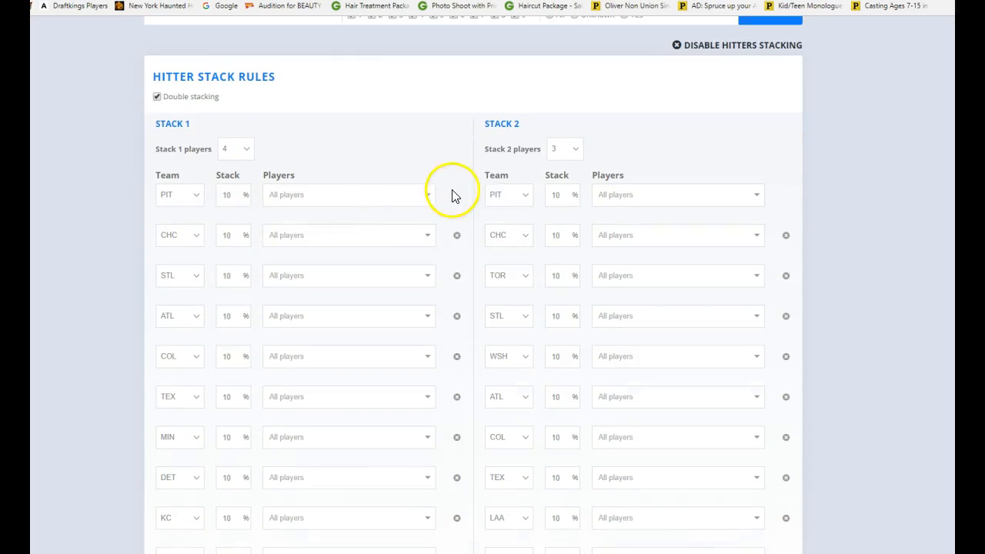
left_click(457, 236)
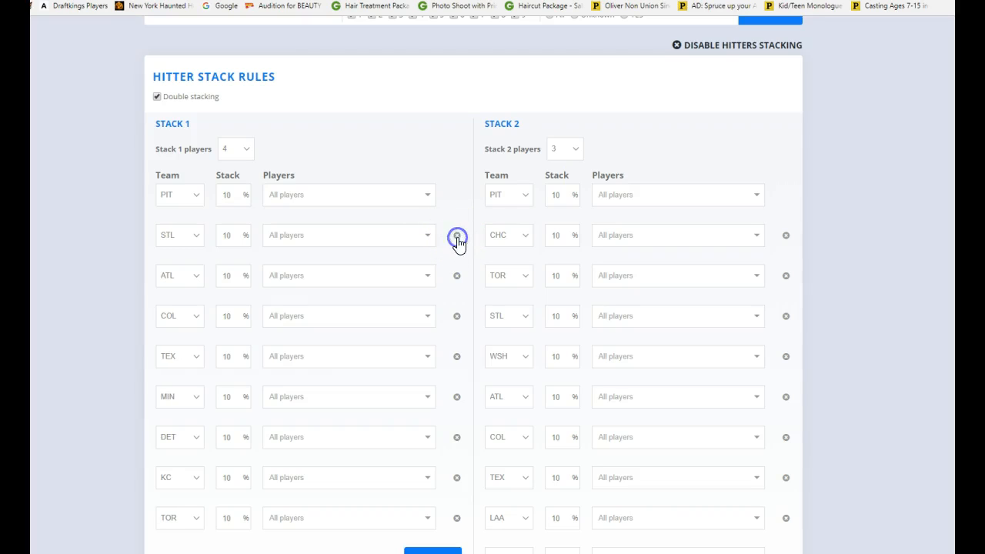
left_click(456, 235)
left_click(456, 235)
left_click(457, 235)
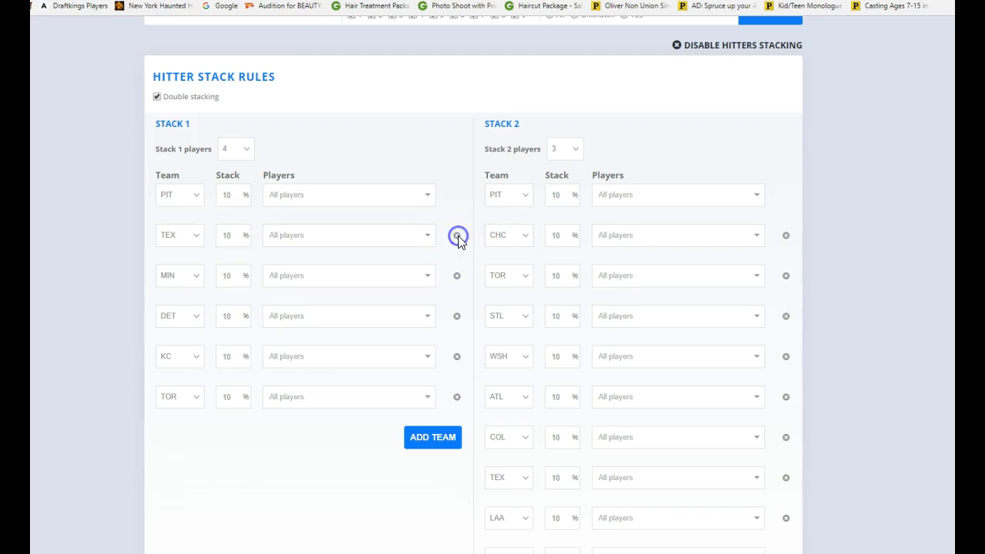
left_click(457, 236)
left_click(457, 235)
Abort the running optimization and remove CHC, TOR, STL, WSH, ATL and COL from the Stack 2 team rules.
scroll(818, 257, "down", 15)
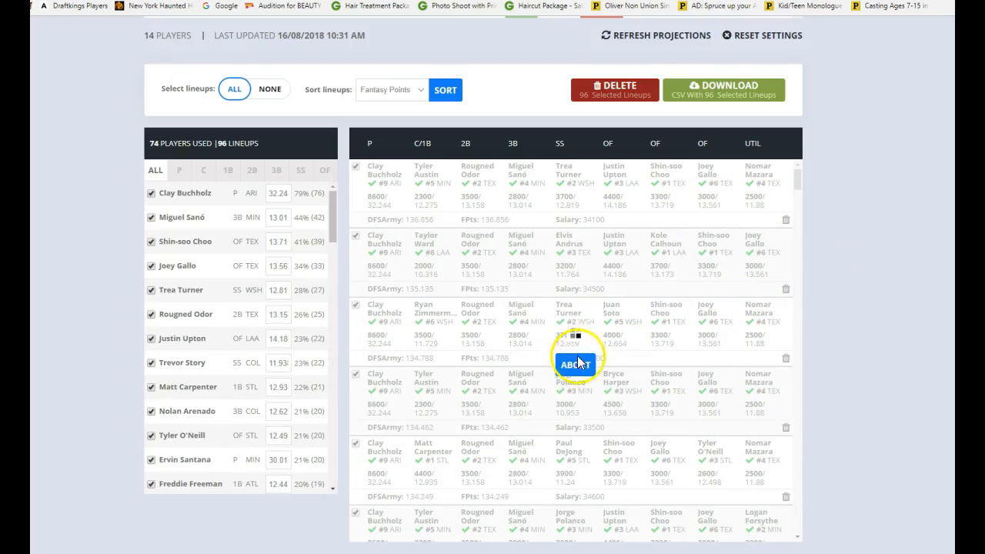
left_click(583, 360)
scroll(831, 339, "up", 12)
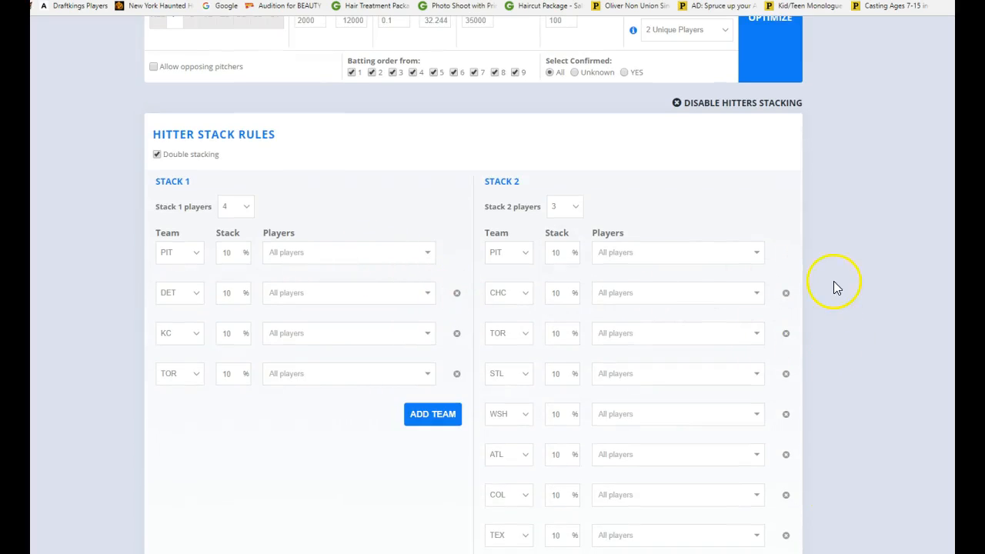
left_click(786, 294)
left_click(786, 293)
left_click(786, 294)
left_click(785, 294)
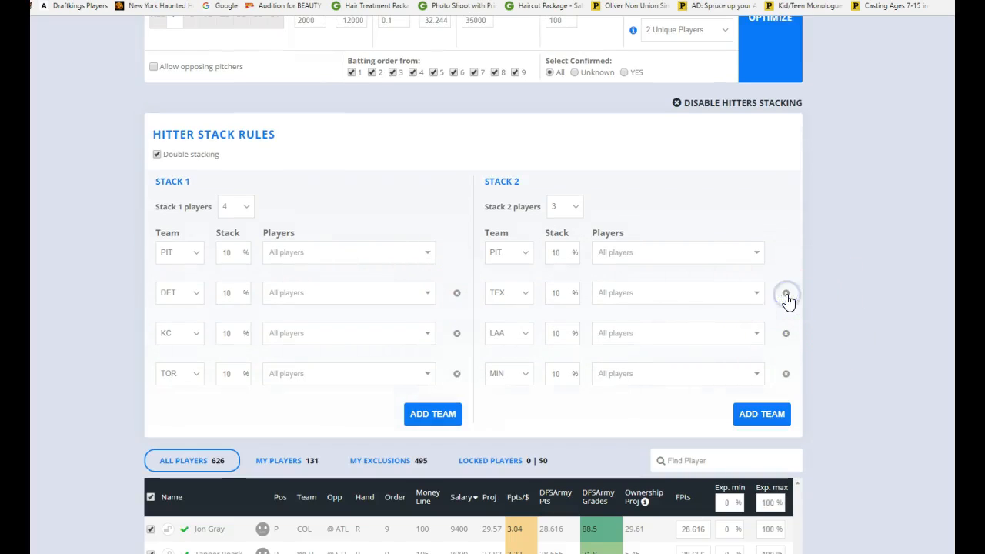
Remove DET, KC, TOR and the blank team row from Stack 1, keeping only the first row.
left_click(458, 293)
left_click(457, 293)
left_click(457, 293)
left_click(459, 300)
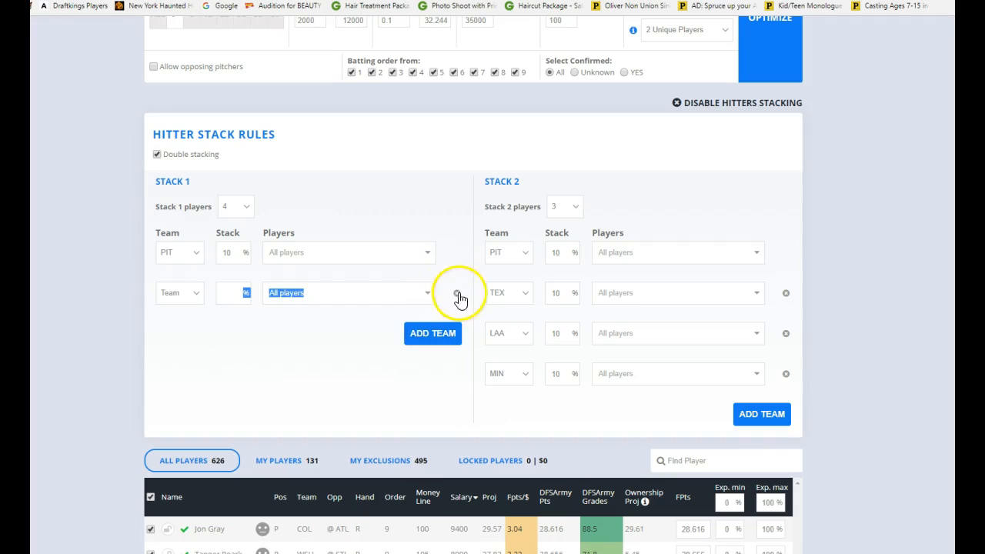
left_click(460, 299)
scroll(330, 238, "up", 2)
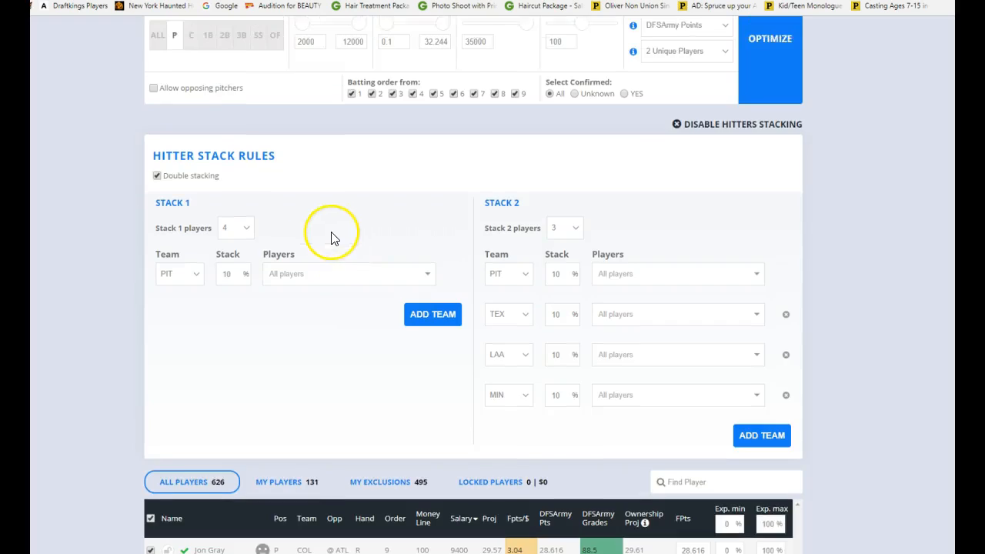
Check the team totals in the games filter, and set the first Stack 1 team to TEX with a 35% stack.
left_click(183, 369)
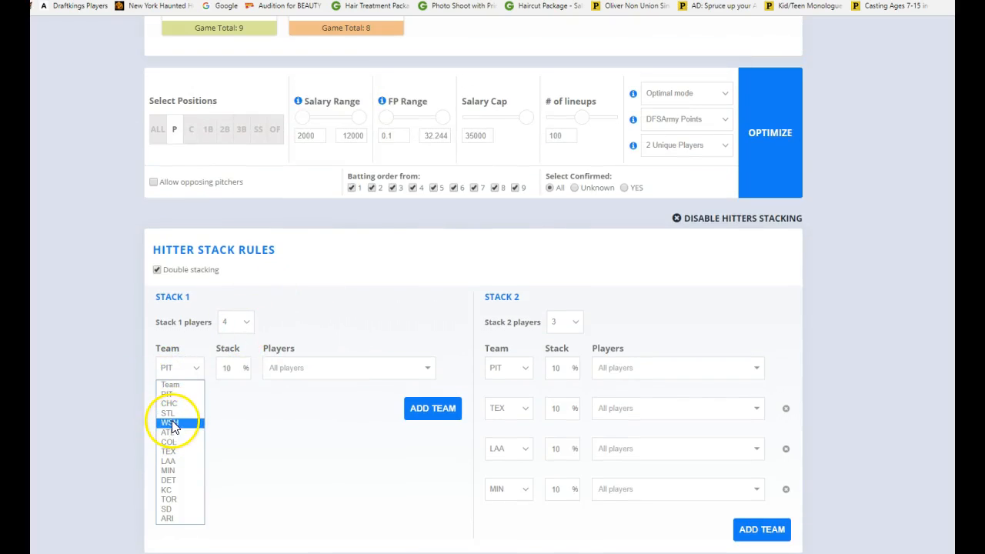
scroll(321, 400, "up", 5)
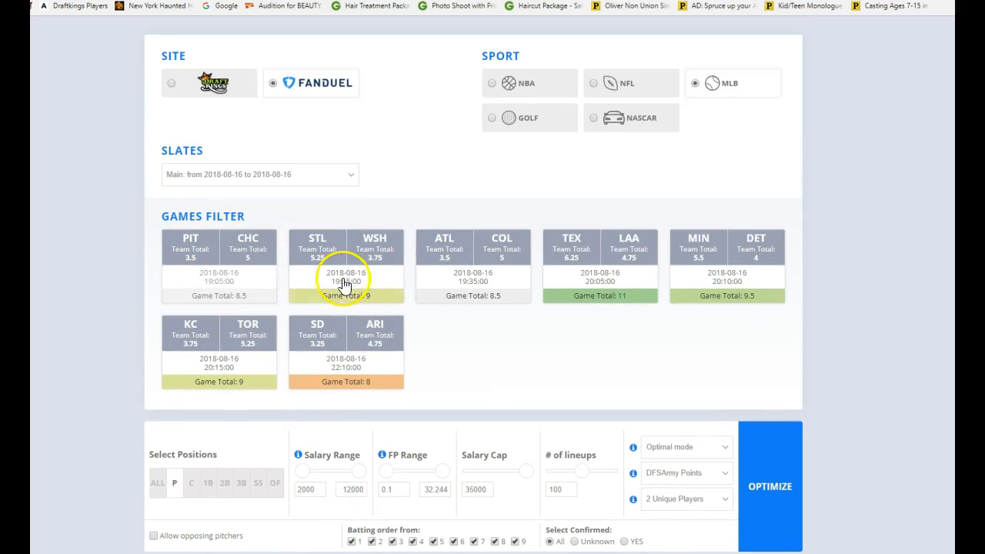
scroll(504, 312, "down", 4)
scroll(503, 324, "up", 2)
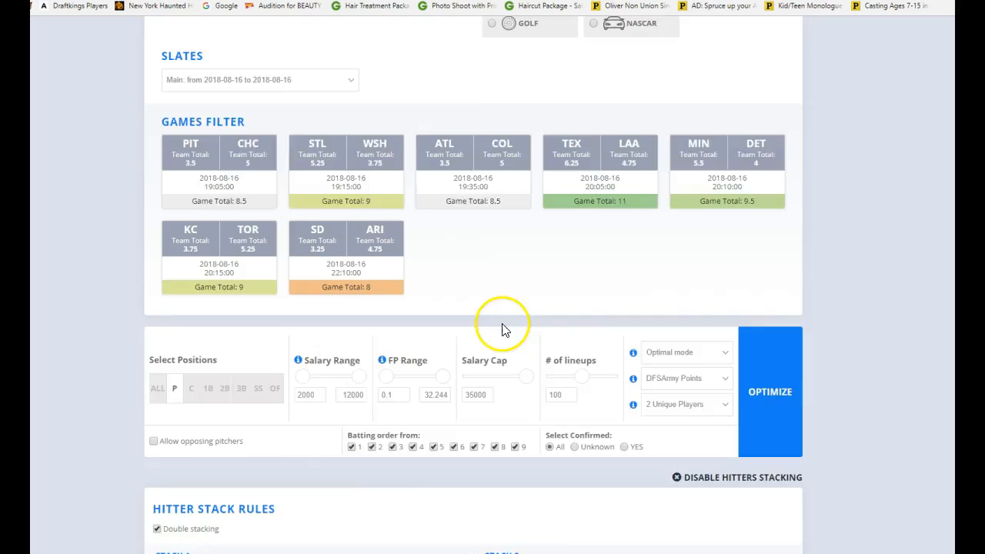
scroll(502, 330, "up", 1)
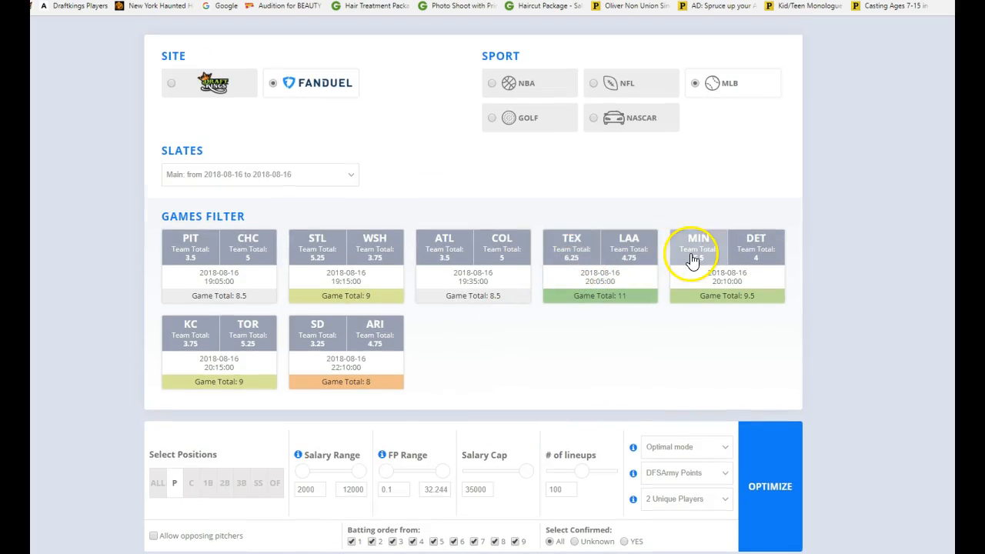
scroll(341, 280, "down", 7)
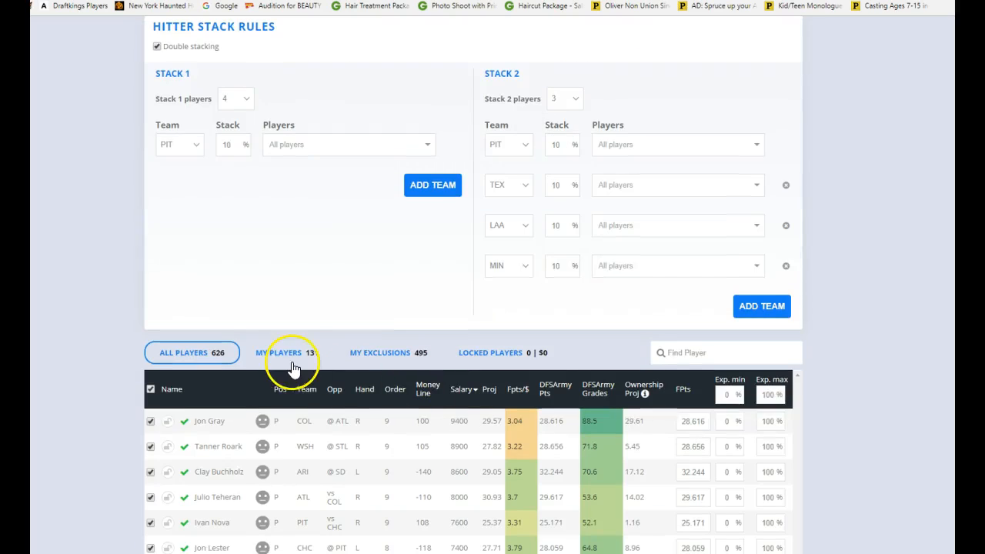
left_click(166, 145)
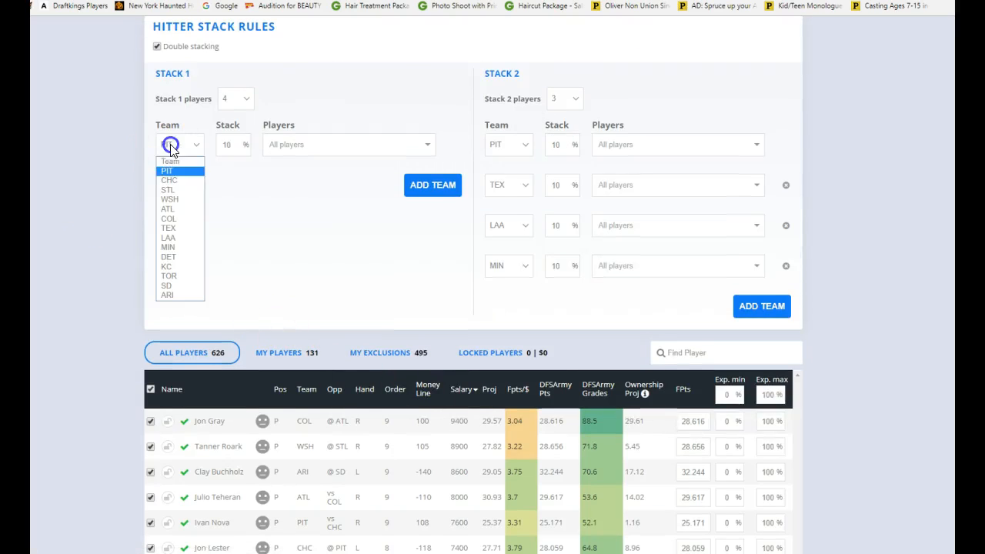
left_click(178, 228)
double_click(233, 149)
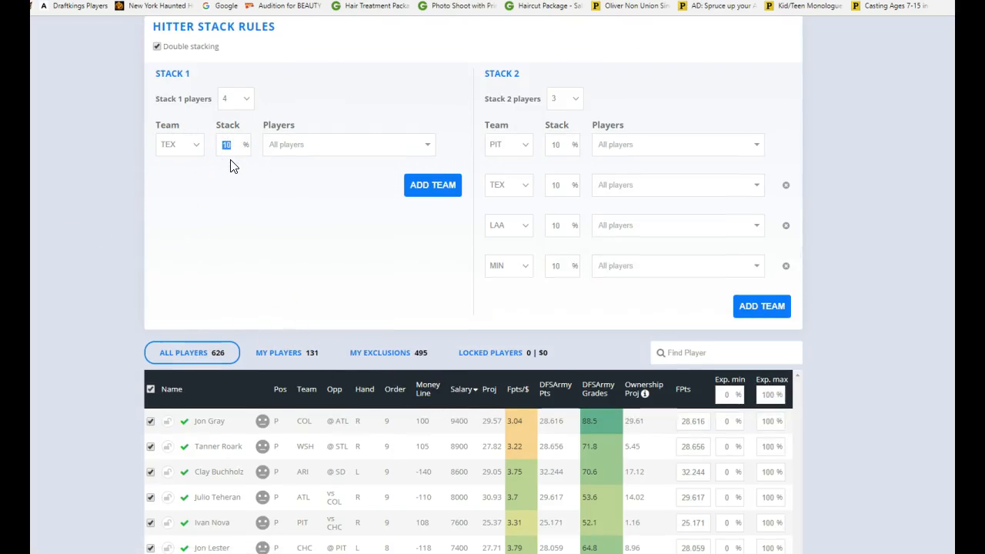
Add MIN as the second Stack 1 team with a 35% stack.
left_click(431, 186)
left_click(200, 186)
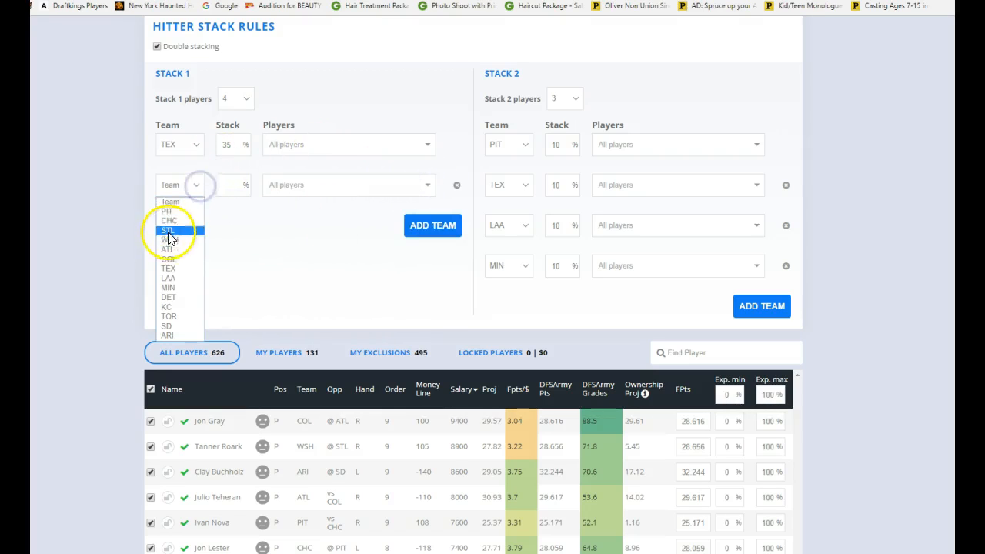
left_click(168, 287)
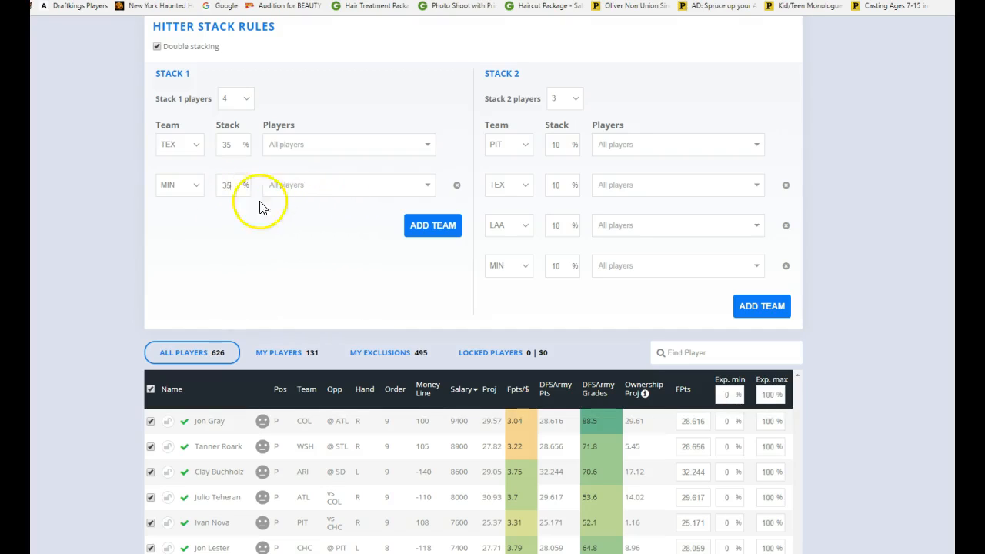
Add STL to Stack 1 with a 30% stack, and set the TEX and MIN stacks in Stack 2 to 20%.
left_click(437, 227)
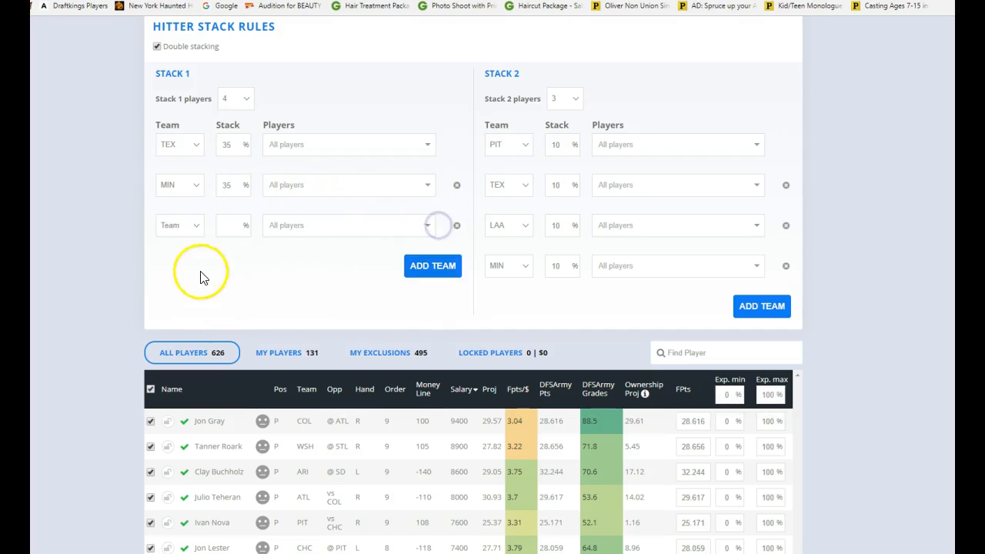
left_click(176, 228)
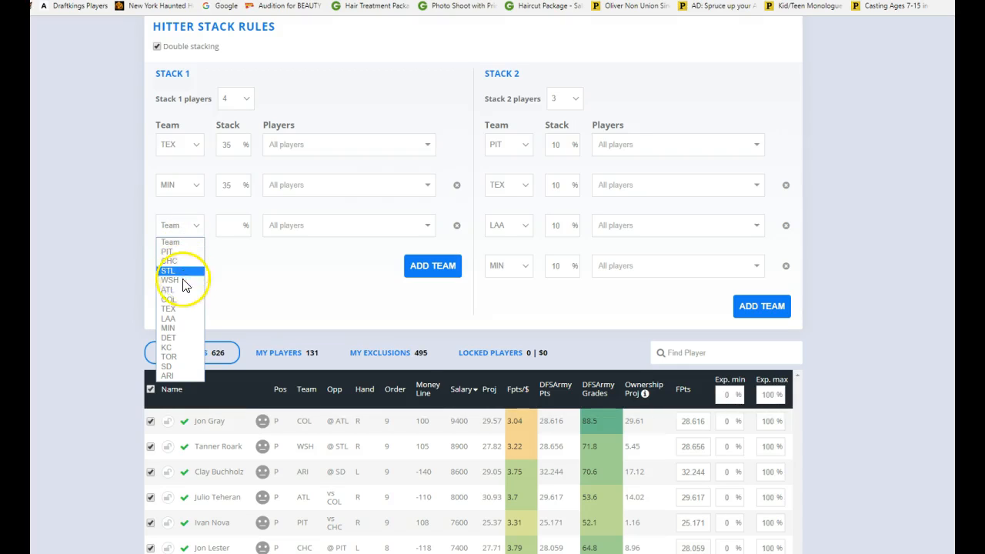
left_click(183, 273)
left_click(226, 229)
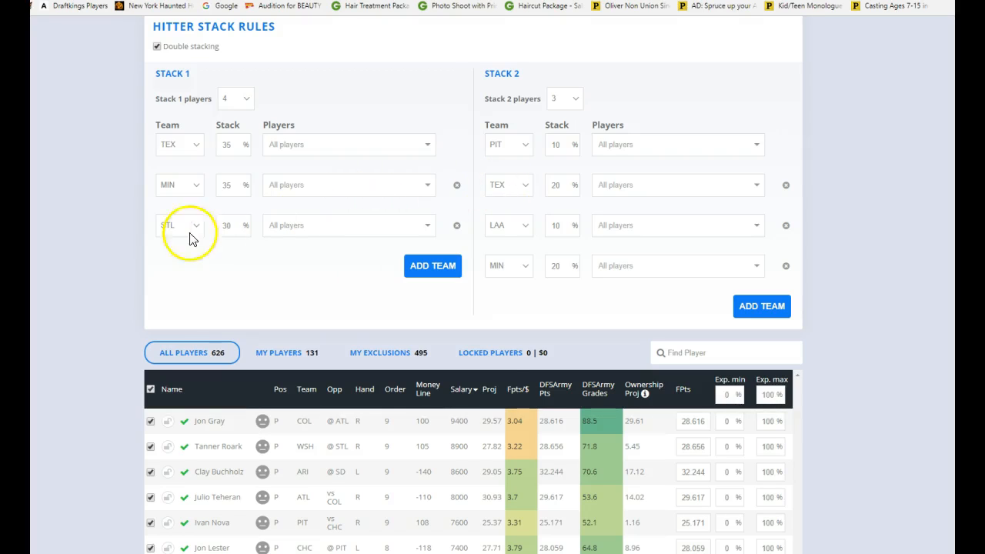
Add STL to the Stack 2 team rules with a 20% stack.
left_click(764, 308)
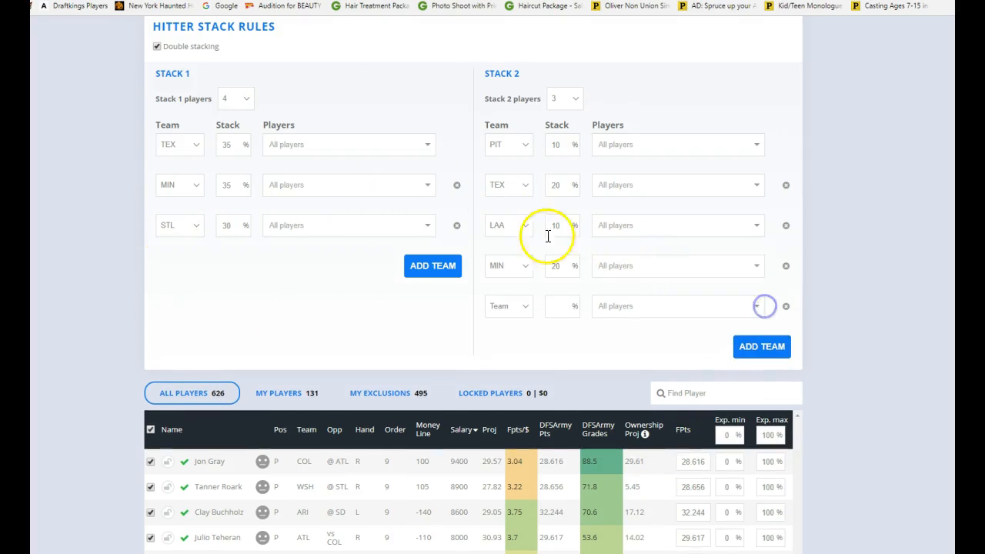
left_click(490, 304)
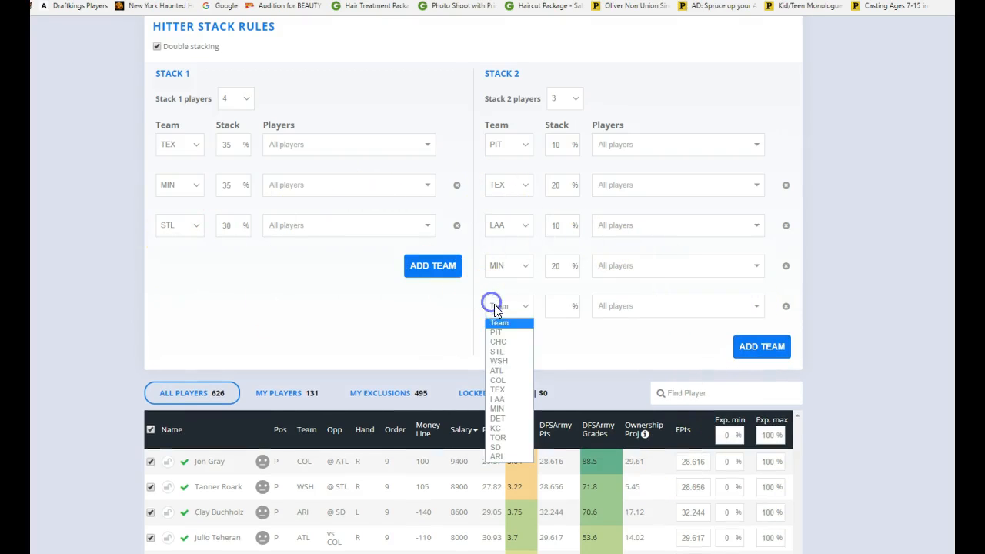
left_click(499, 351)
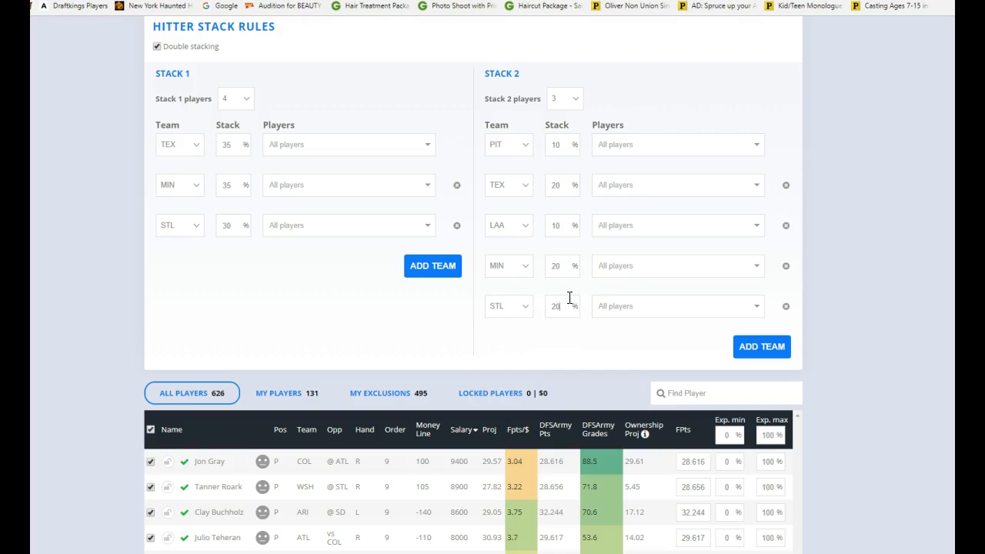
left_click(375, 341)
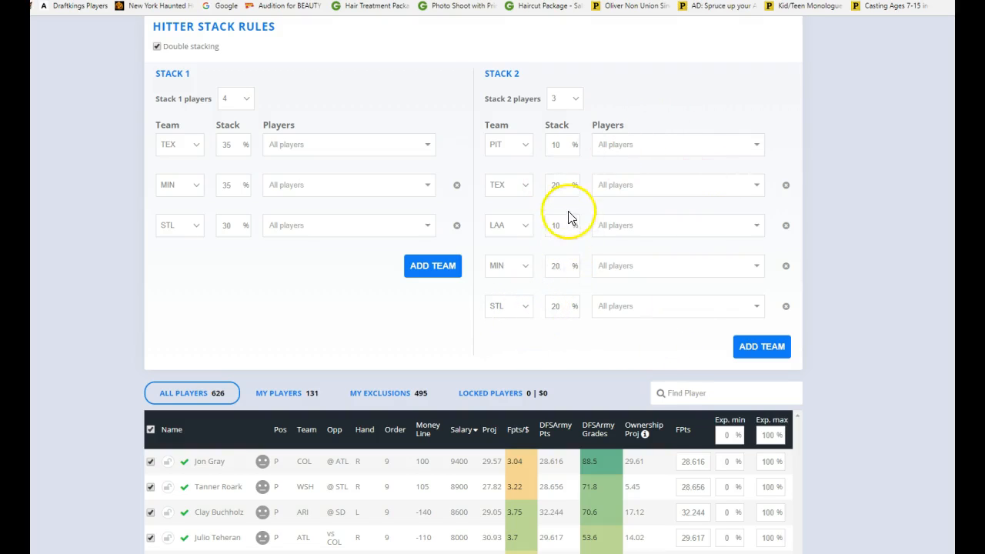
Check the team totals in the games filter and add TOR to Stack 2 with a 10% stack.
scroll(660, 149, "up", 2)
scroll(676, 189, "down", 3)
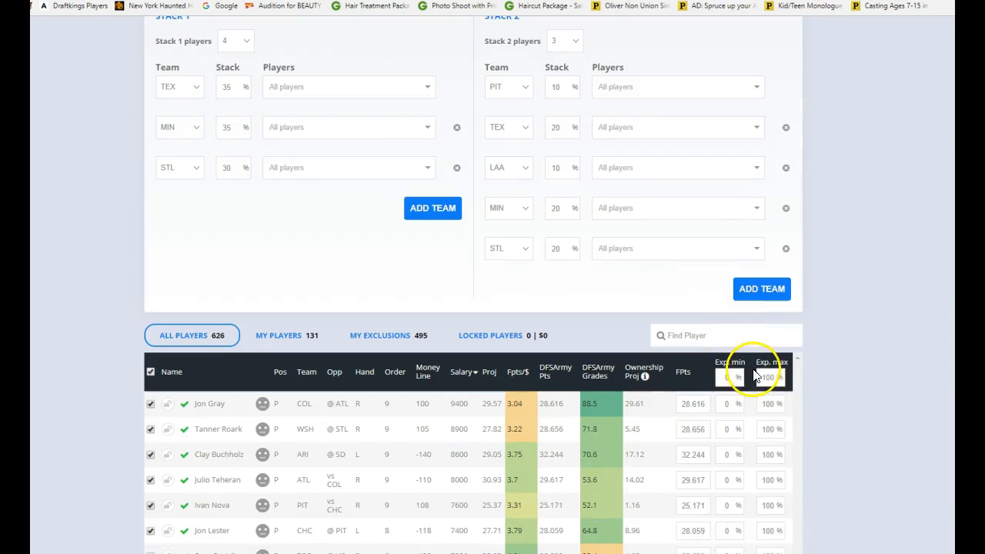
left_click(760, 287)
scroll(556, 250, "up", 4)
scroll(561, 250, "up", 3)
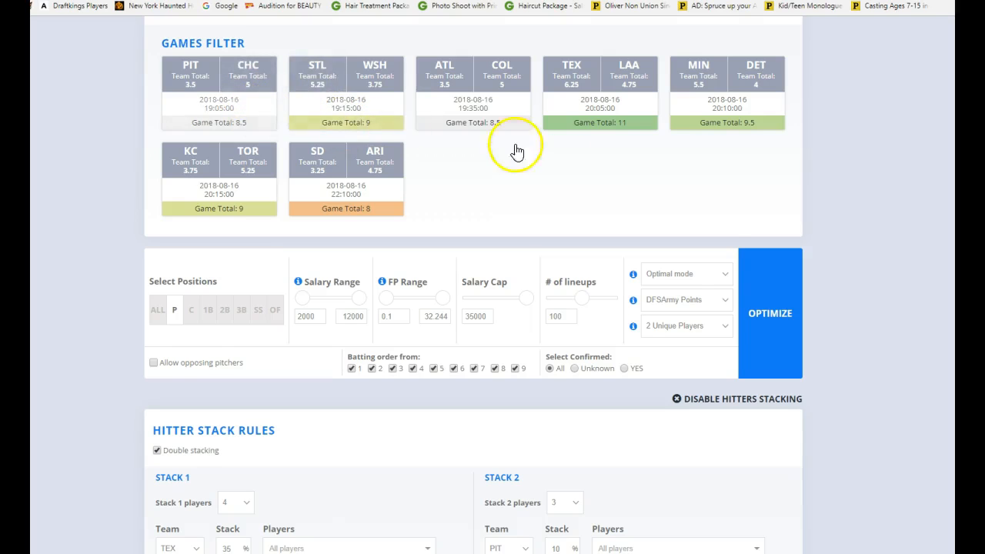
scroll(575, 177, "down", 8)
scroll(575, 177, "up", 3)
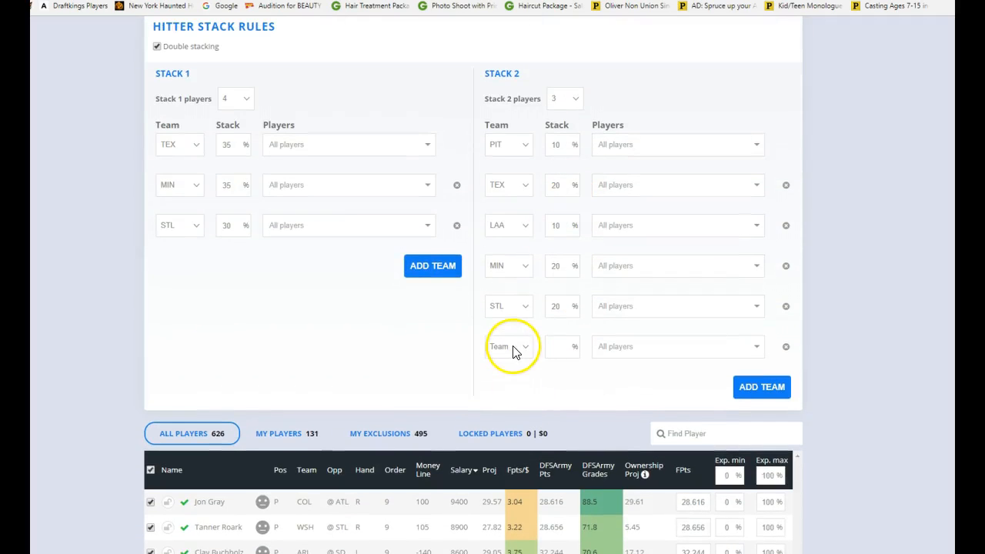
left_click(515, 348)
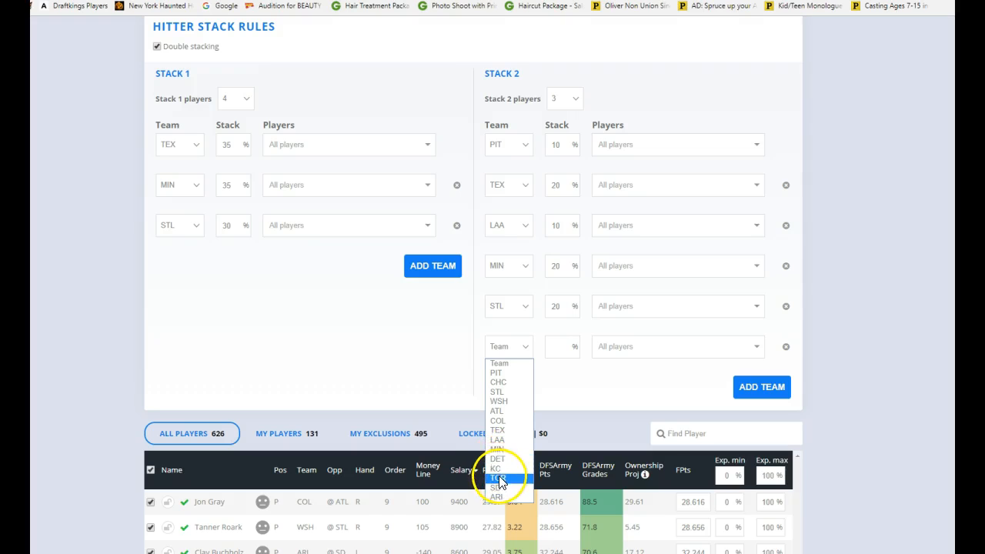
left_click(499, 475)
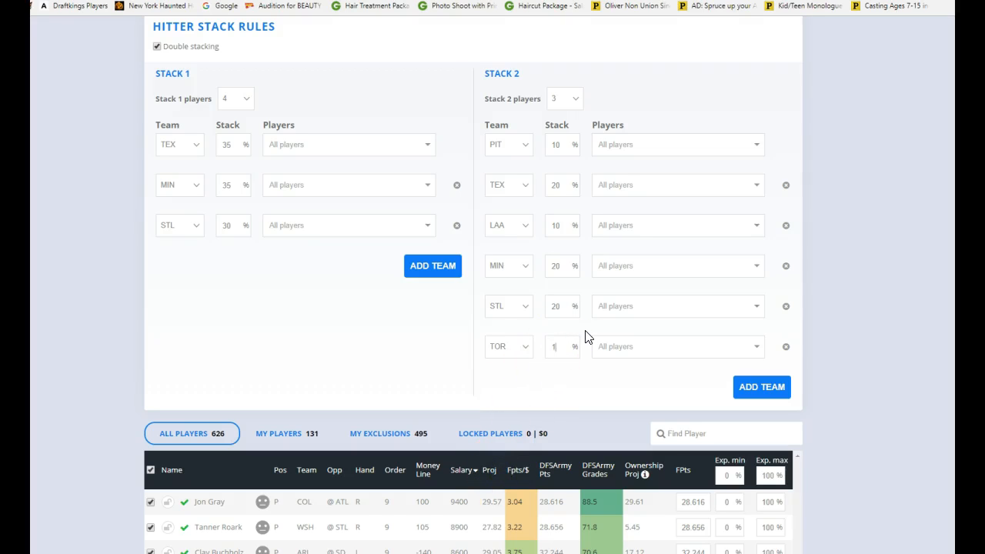
type("10")
Add COL to the Stack 2 team rules with a 10% stack.
left_click(760, 387)
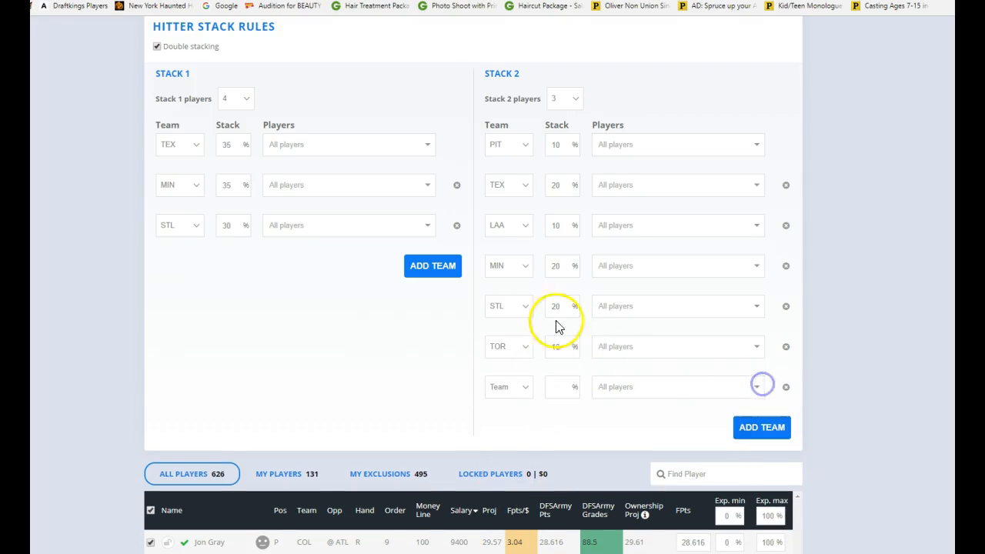
left_click(510, 387)
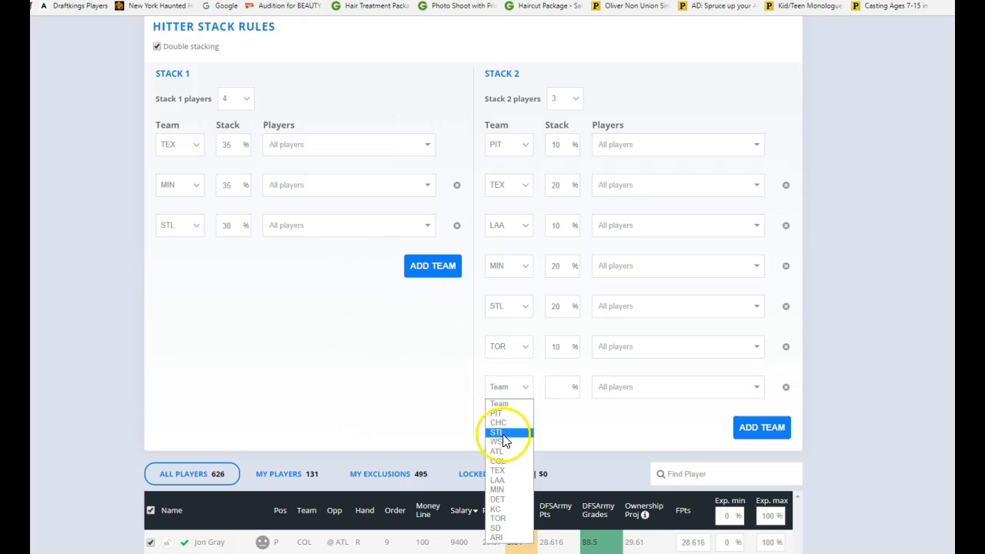
left_click(500, 460)
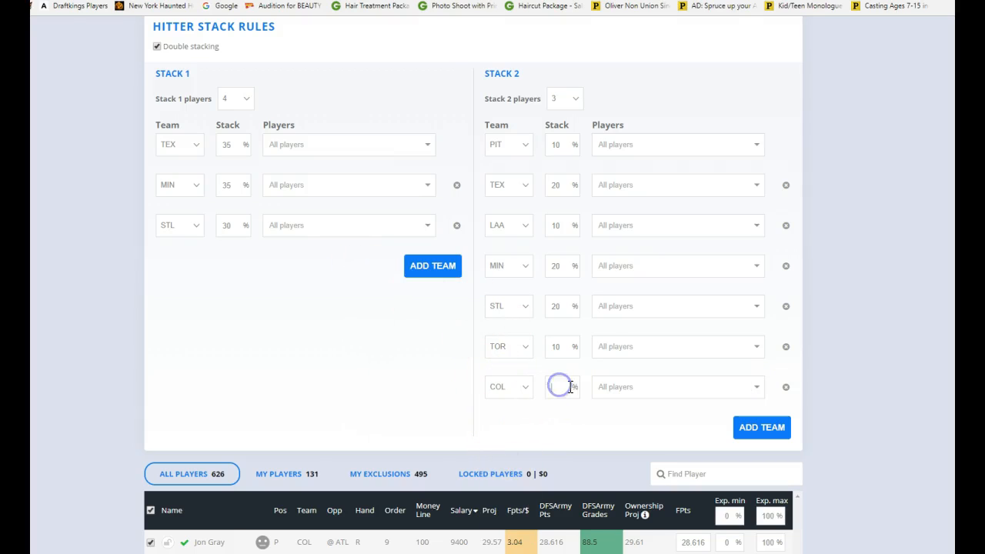
left_click(570, 387)
type("10")
left_click(772, 428)
left_click(504, 427)
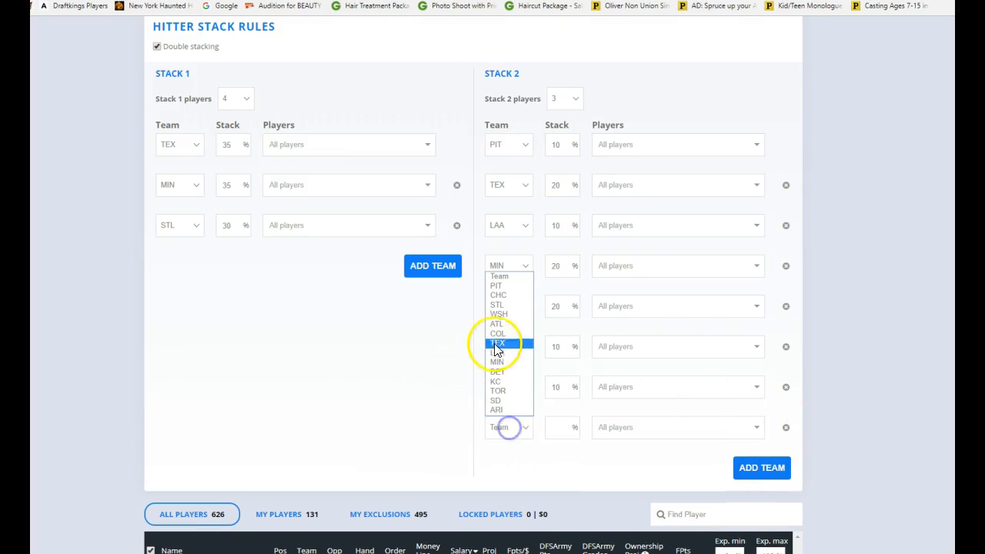
left_click(495, 295)
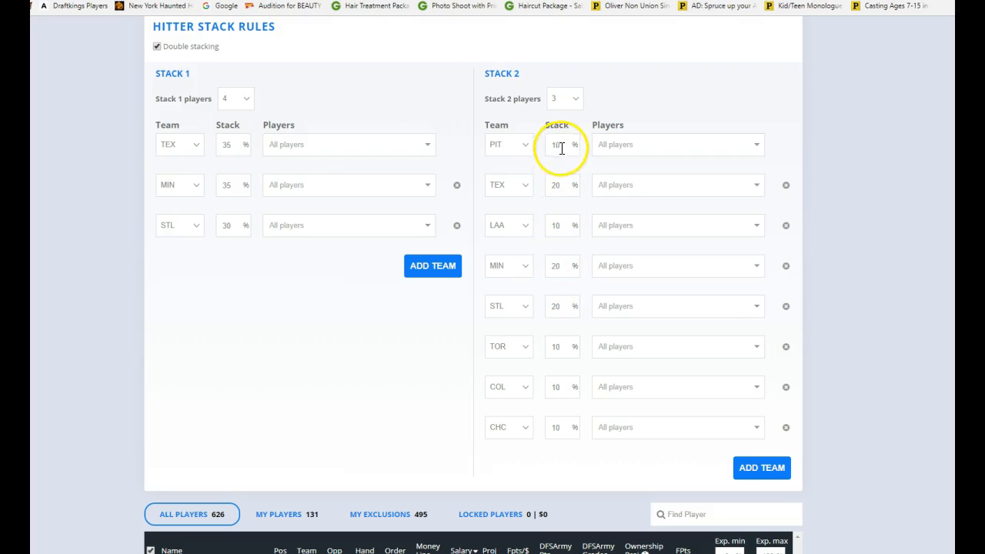
left_click(787, 427)
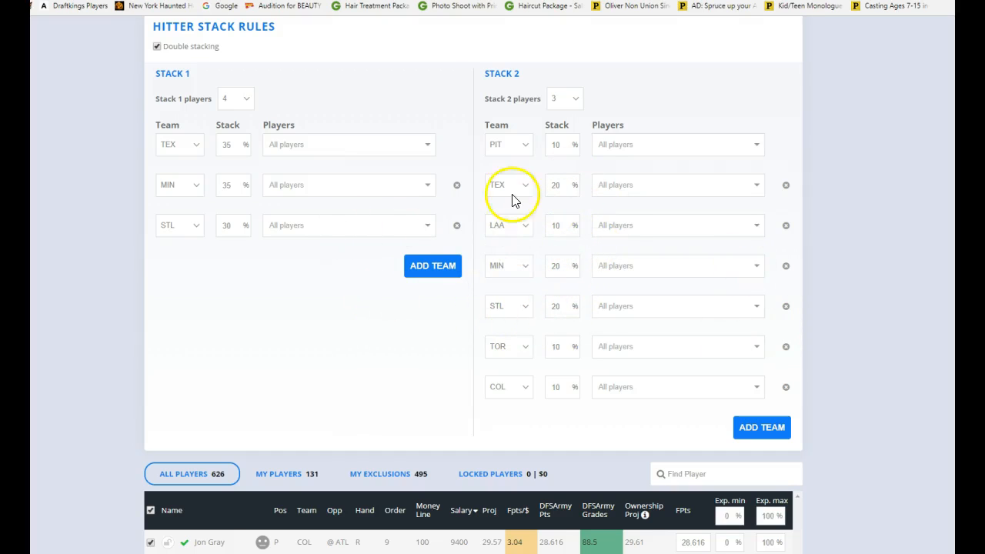
Run the optimizer for 100 lineups with the rebuilt double-stack rules.
scroll(241, 220, "up", 2)
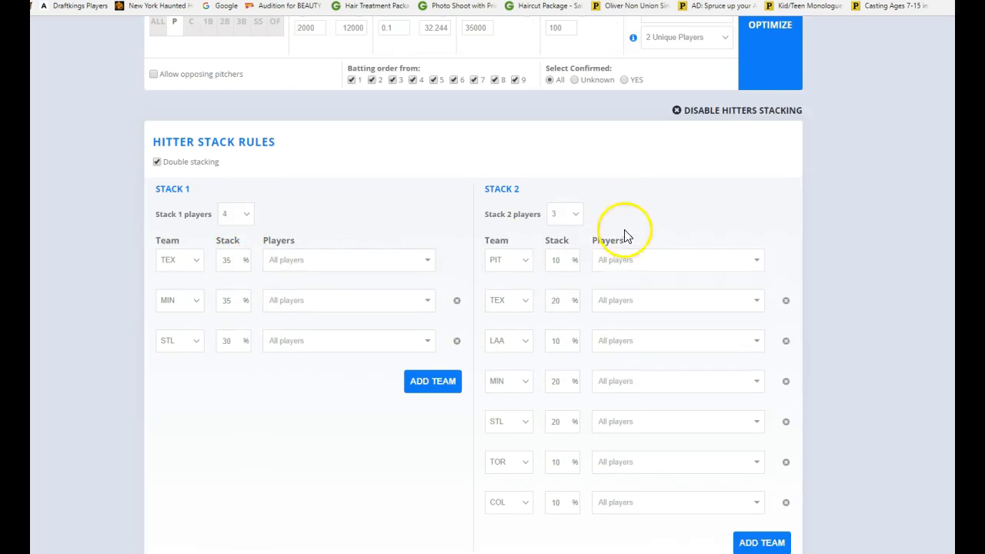
scroll(623, 231, "up", 2)
scroll(845, 189, "down", 6)
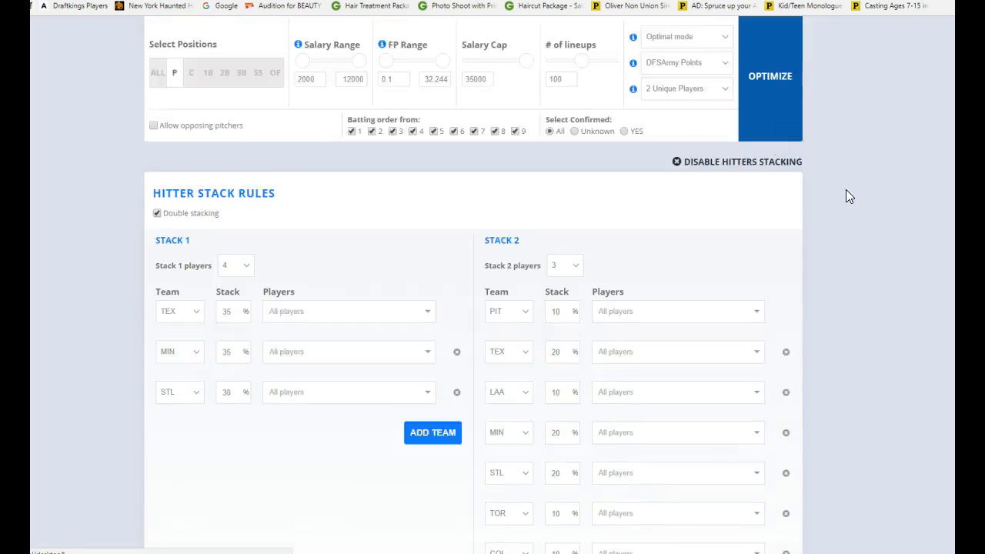
scroll(854, 204, "down", 6)
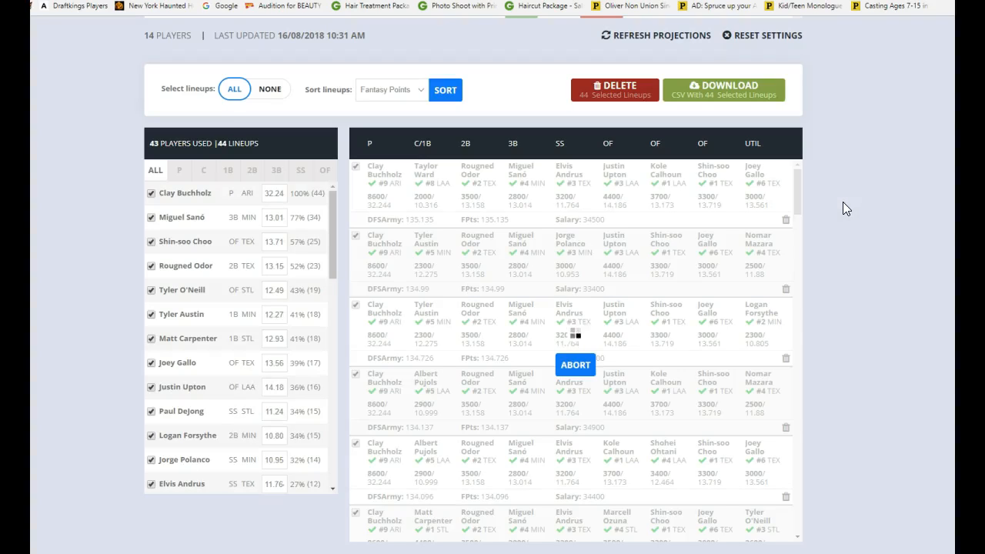
Review the lineup settings, the hitter stack rules, the pitcher list and the generated lineups.
scroll(843, 201, "up", 7)
scroll(840, 202, "up", 6)
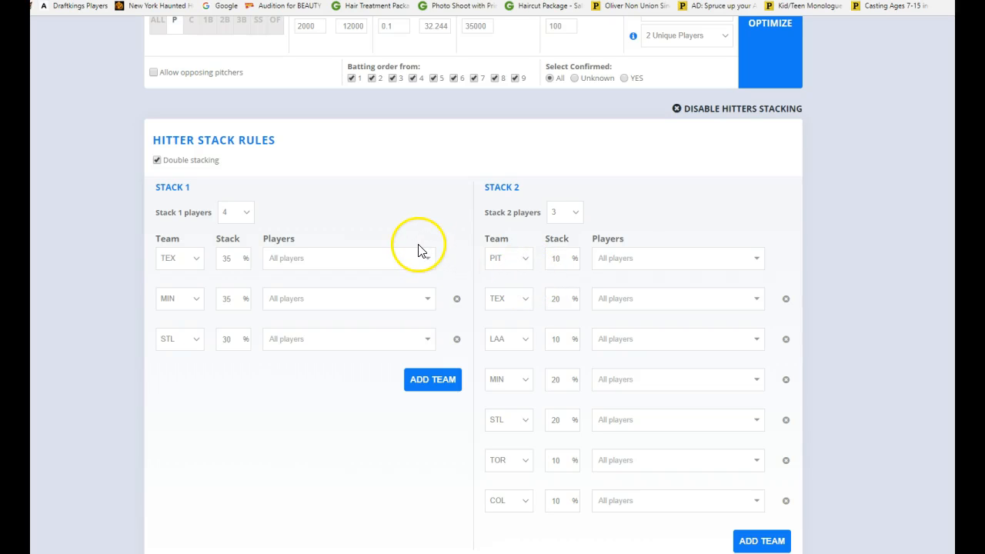
scroll(577, 193, "up", 2)
left_click(570, 202)
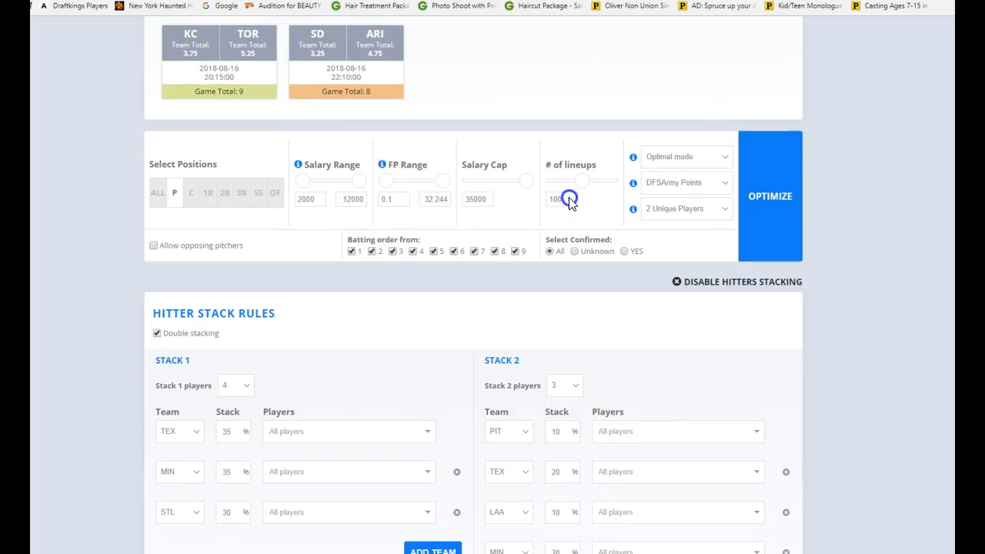
scroll(593, 220, "down", 7)
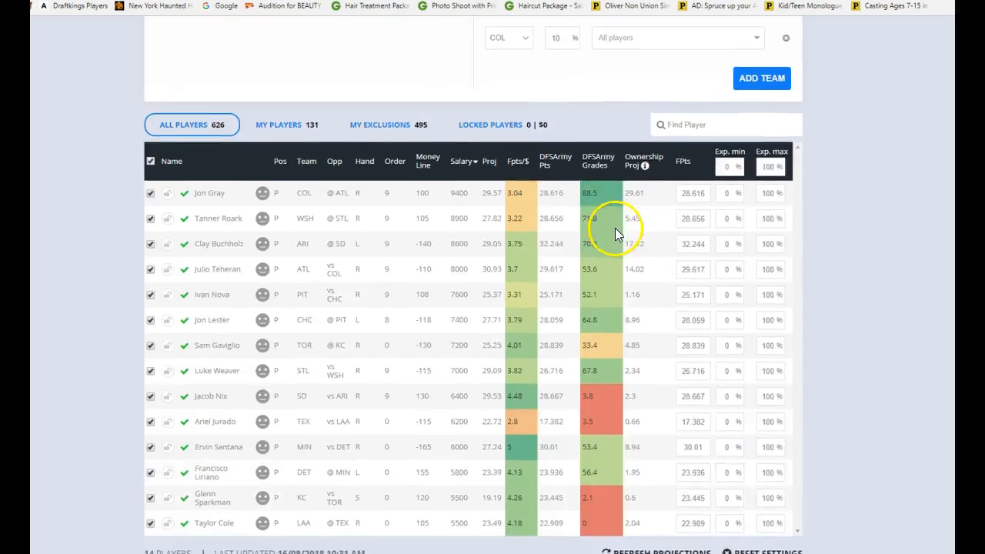
scroll(623, 233, "up", 4)
scroll(621, 228, "up", 3)
double_click(610, 232)
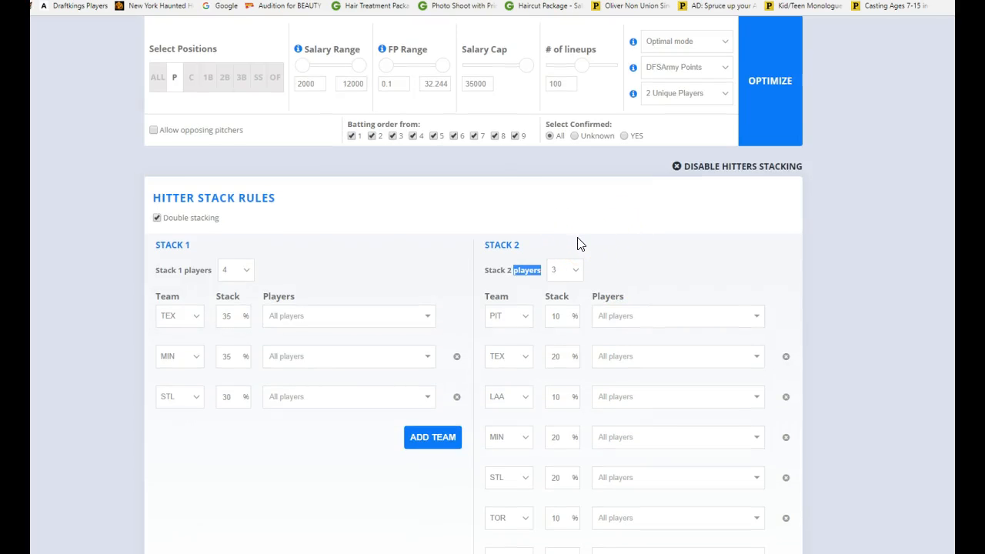
left_click(576, 243)
left_click(572, 227)
scroll(584, 146, "down", 10)
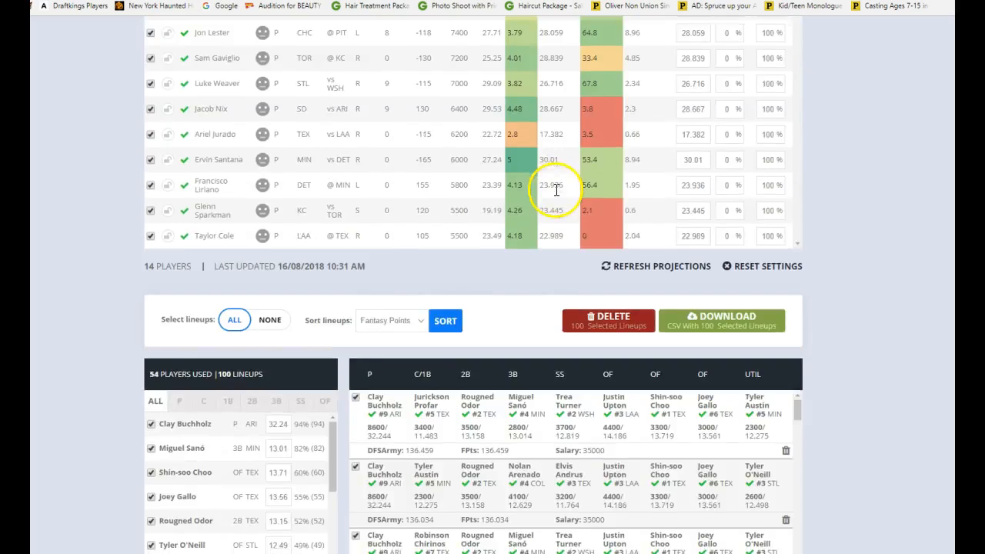
Set the number of lineups to 20 and run the optimizer with the current stack rules.
scroll(557, 187, "up", 8)
scroll(579, 201, "up", 3)
left_click(555, 138)
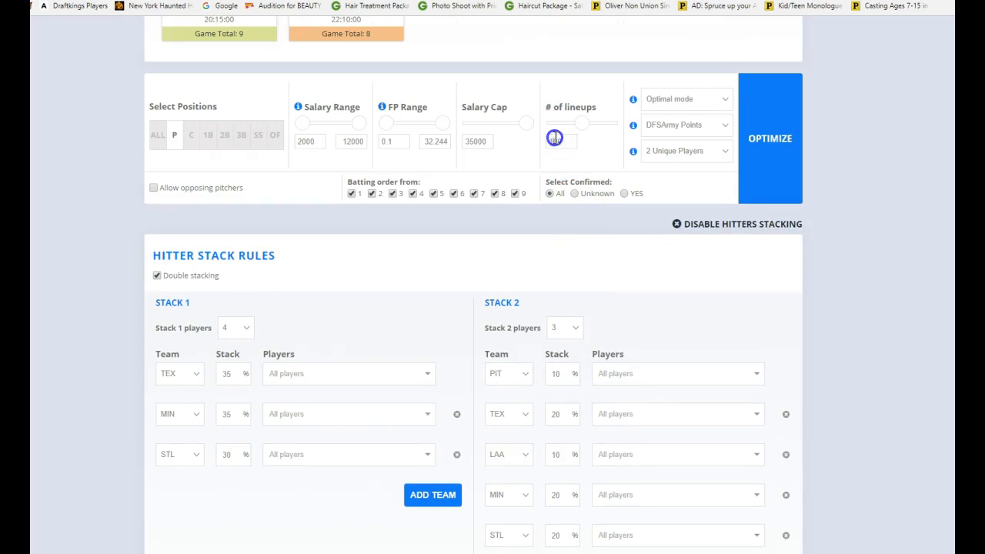
left_click(748, 151)
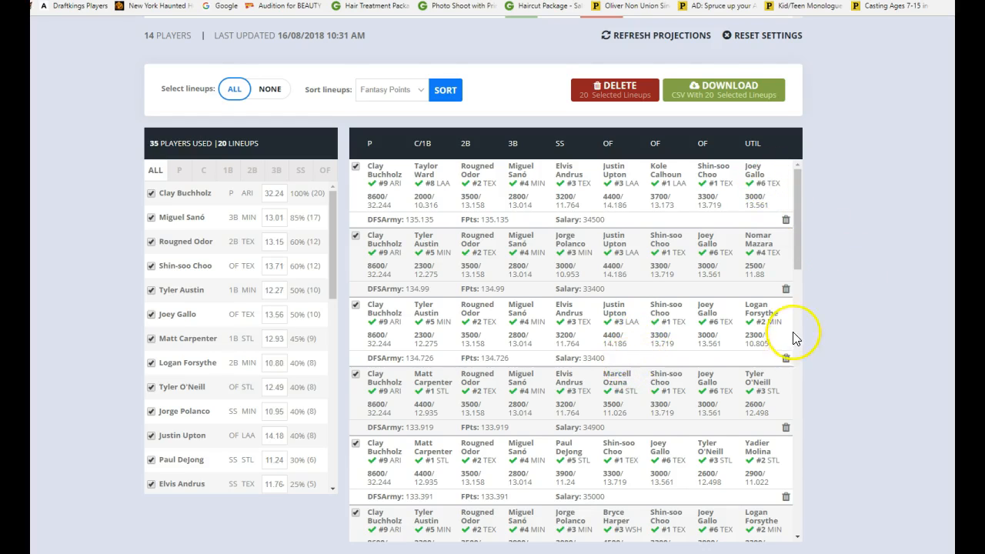
Review the Stack 1 and Stack 2 teams and percentages alongside the lineup count.
scroll(842, 333, "up", 6)
scroll(843, 333, "up", 8)
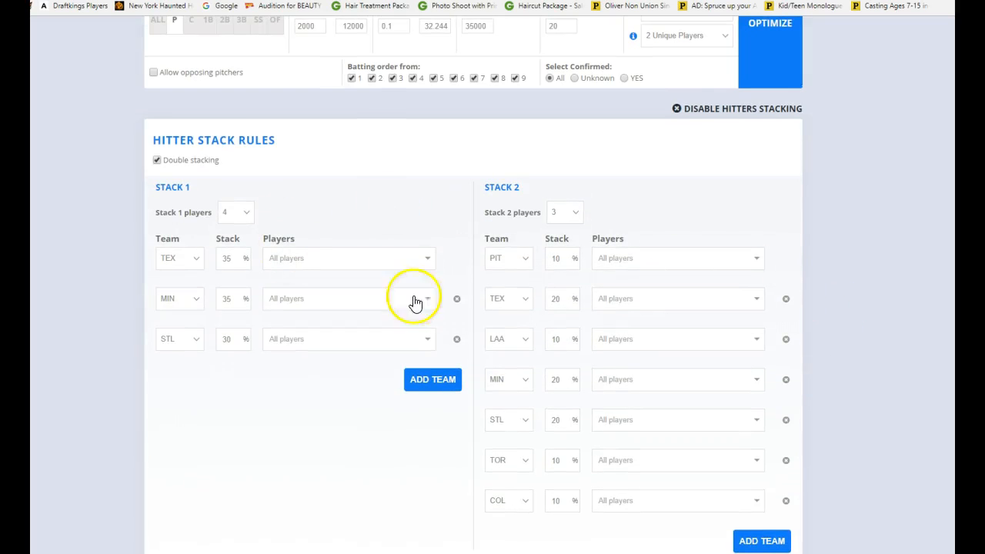
scroll(615, 301, "down", 2)
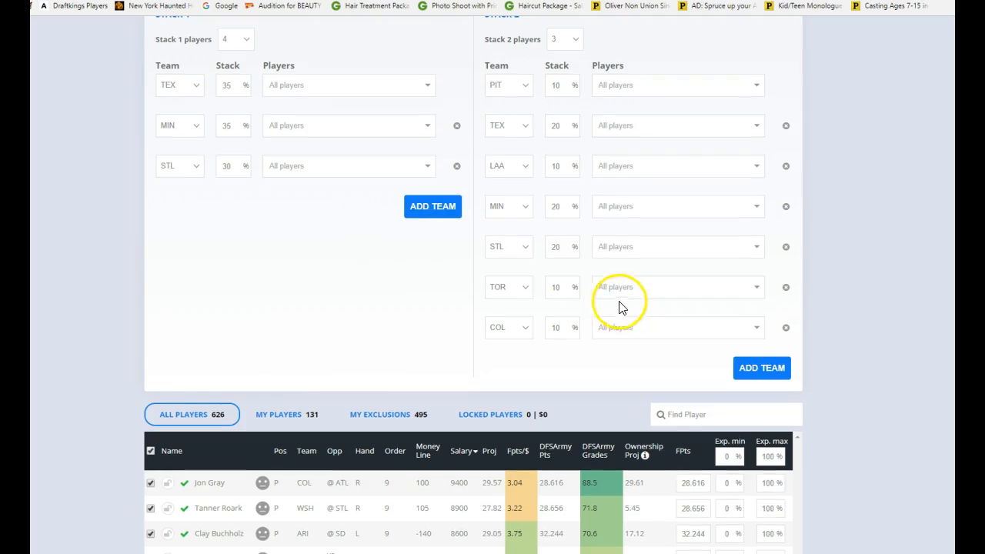
scroll(464, 213, "up", 1)
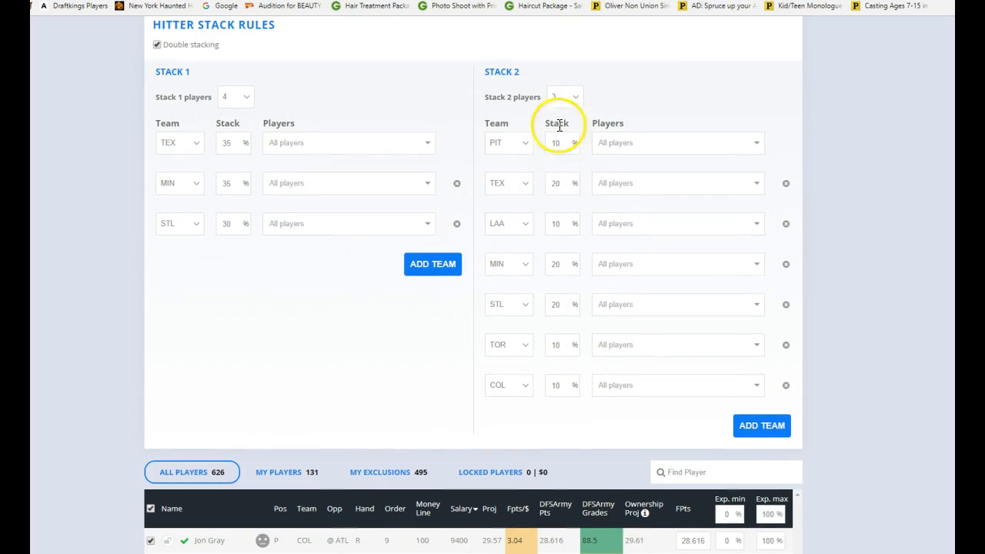
scroll(512, 188, "up", 3)
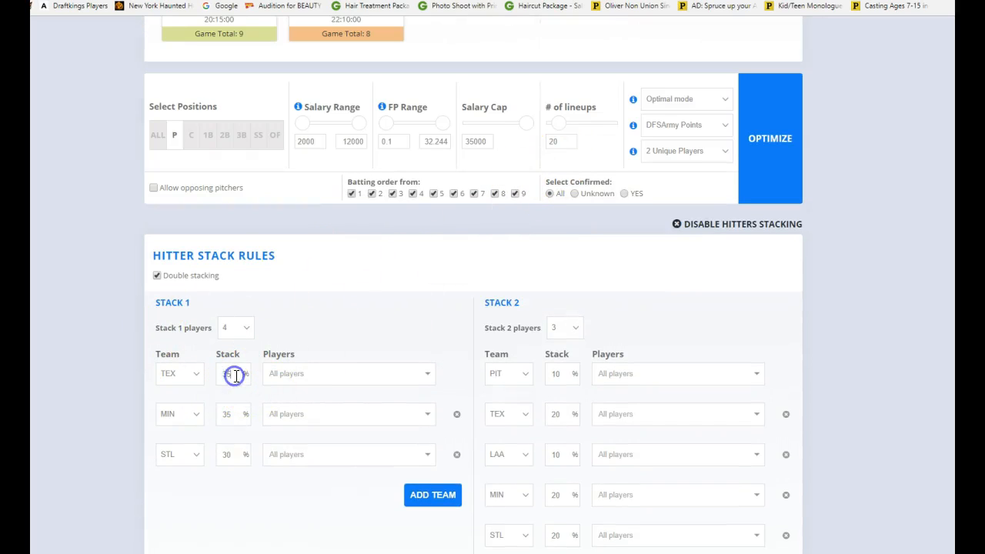
scroll(374, 303, "down", 3)
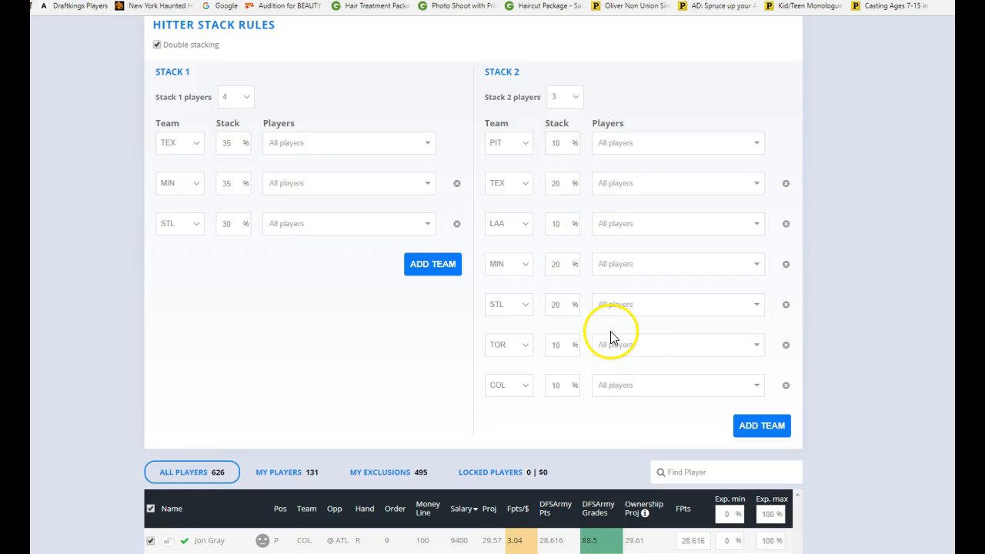
Review the Stack 1 and Stack 2 rules and look through all 20 generated lineups.
scroll(598, 345, "down", 1)
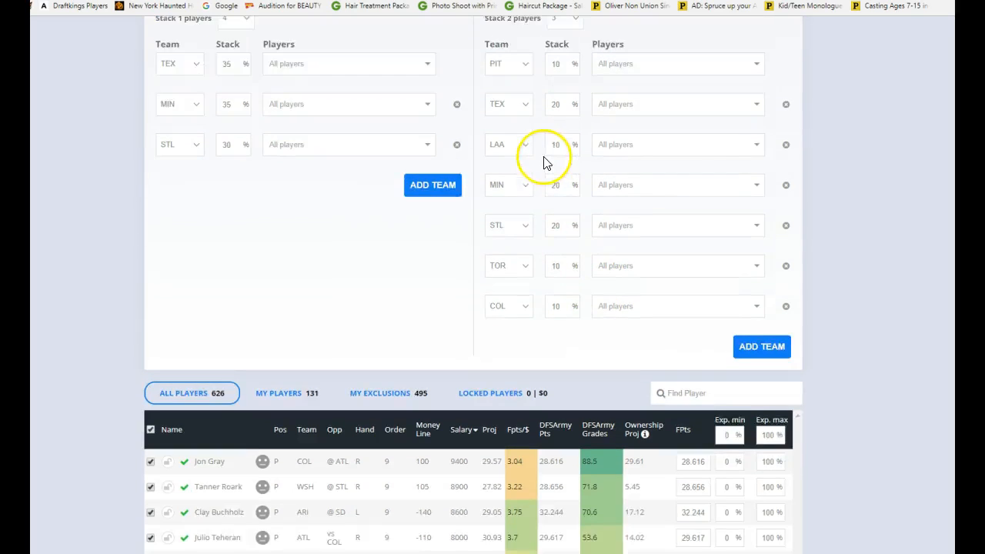
scroll(543, 162, "down", 10)
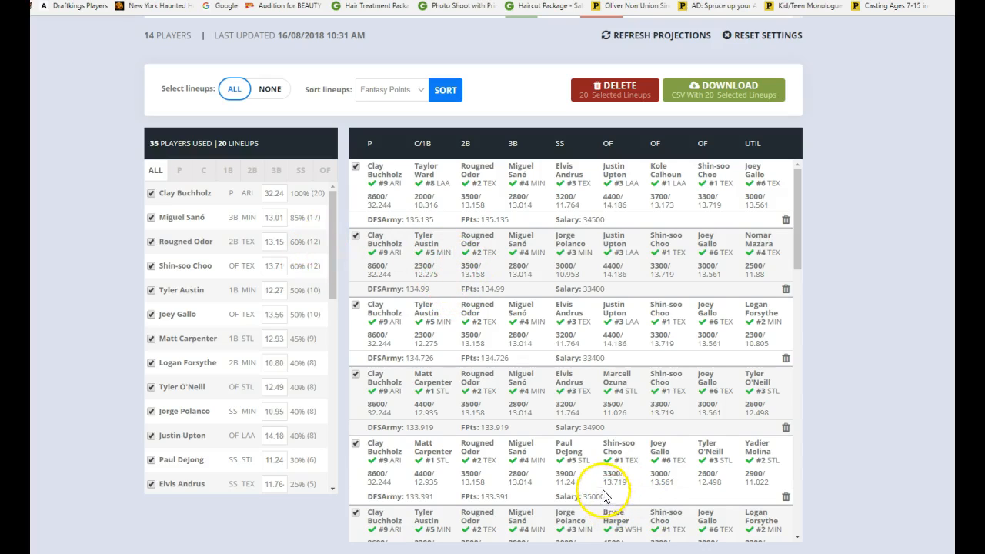
scroll(659, 415, "down", 15)
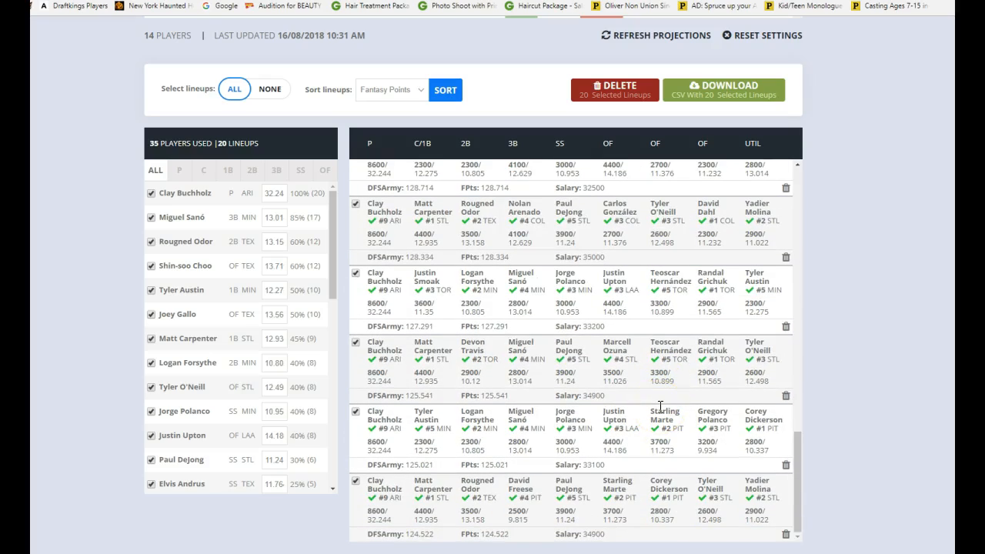
scroll(884, 374, "up", 15)
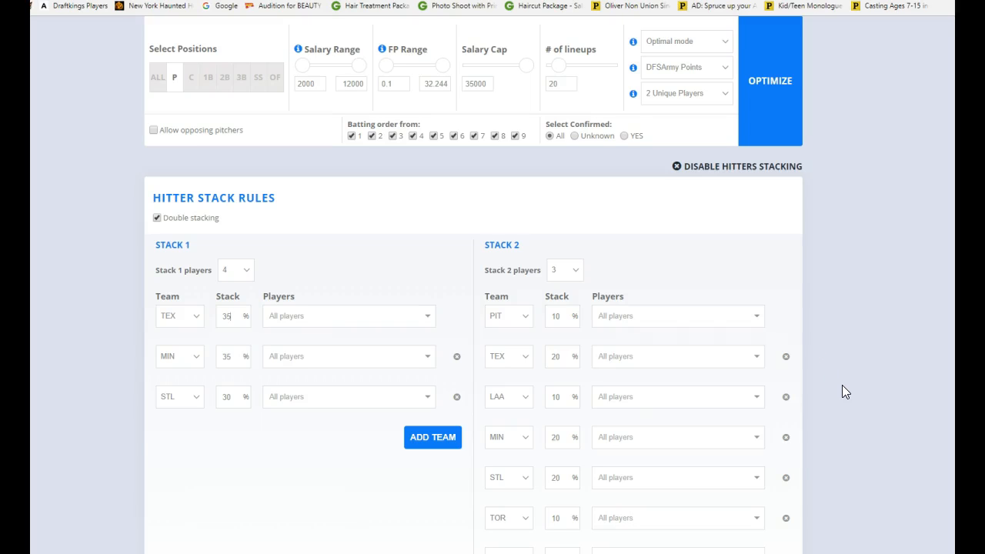
Filter the used-players summary to pitchers to check their exposure in the generated lineups.
scroll(710, 301, "down", 8)
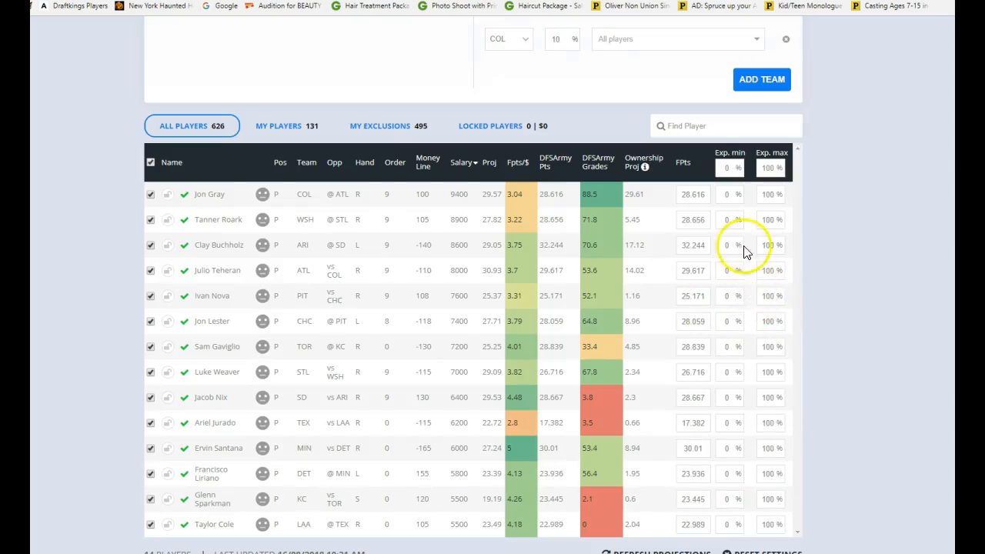
scroll(793, 302, "down", 3)
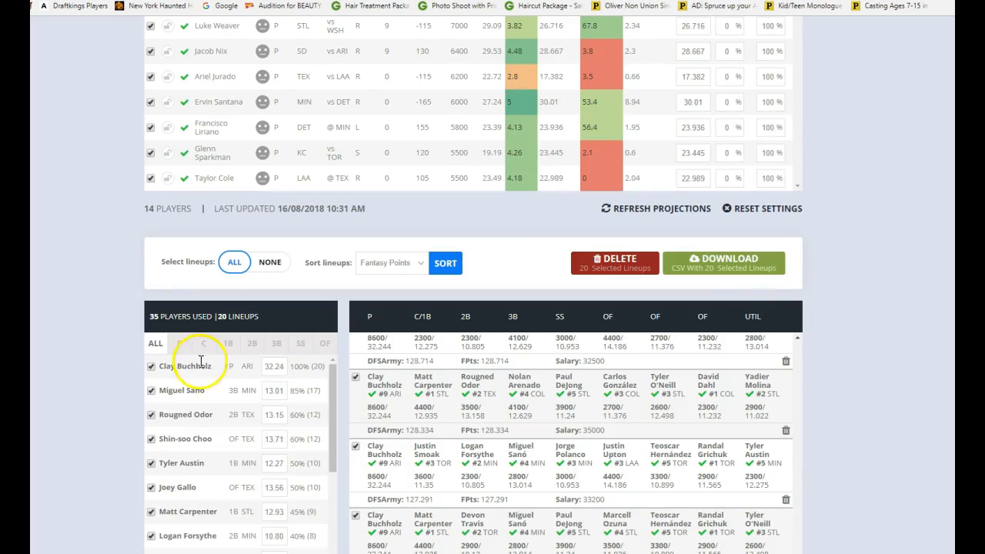
left_click(181, 345)
Find Clay Buchholz, cap his maximum exposure at 50%, and rerun the optimizer.
scroll(508, 325, "up", 5)
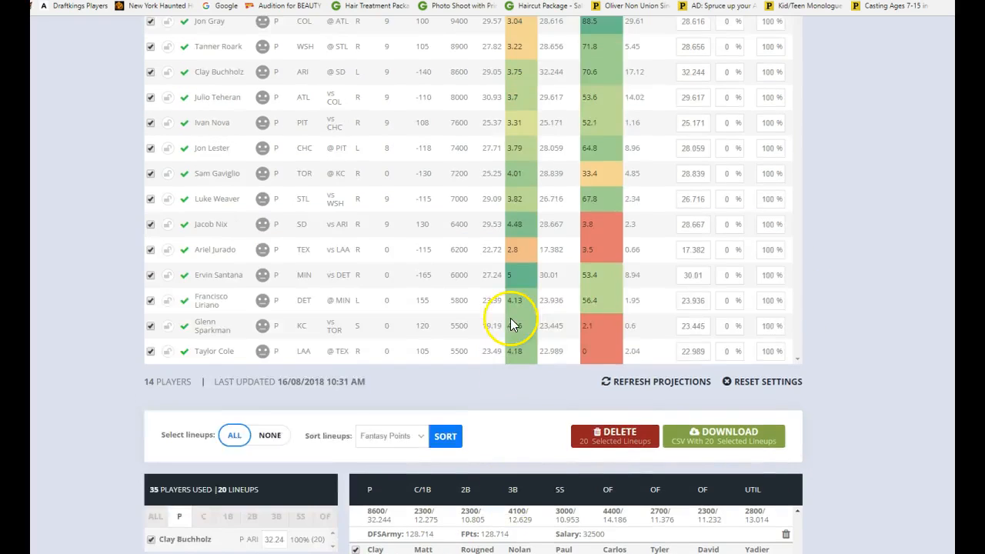
left_click(691, 125)
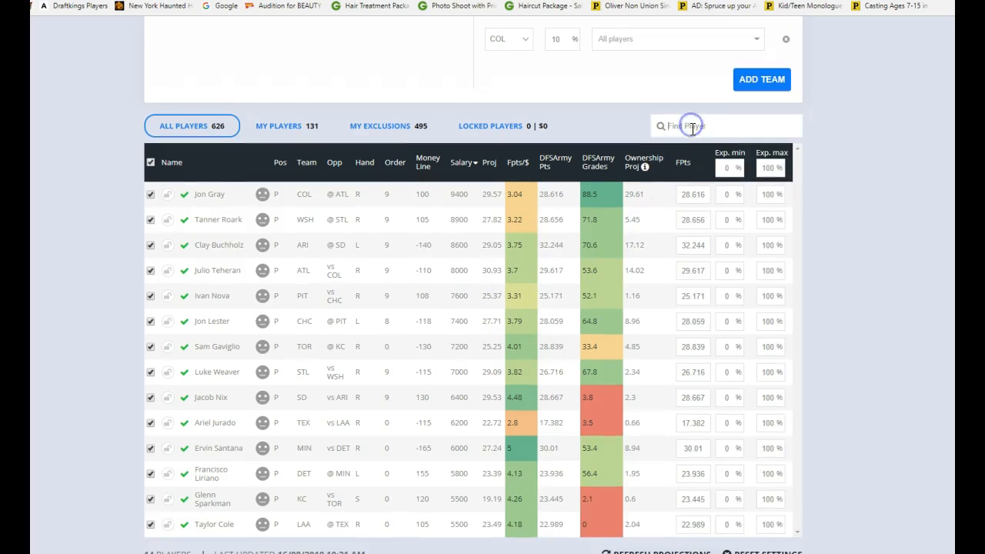
type("cla")
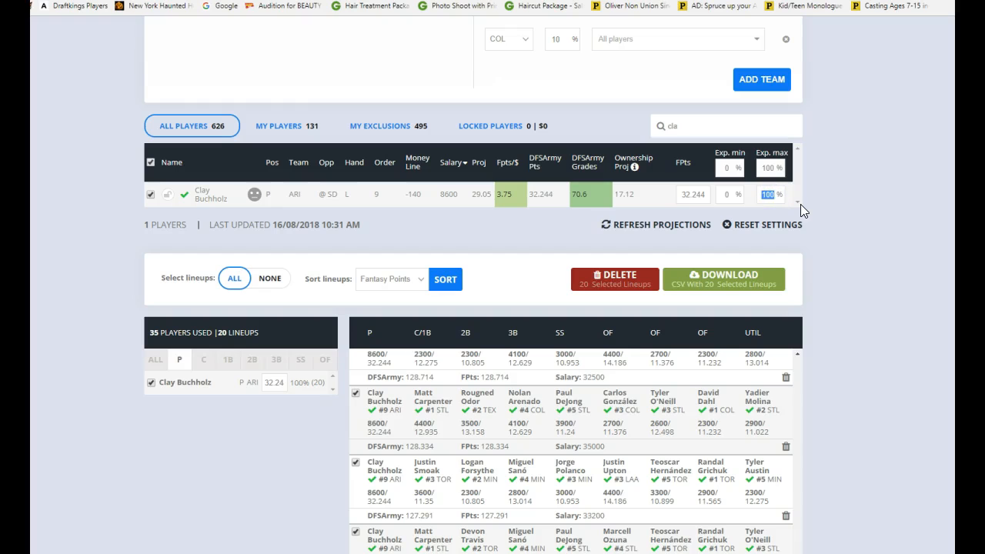
type("50")
scroll(678, 253, "up", 2)
scroll(731, 238, "up", 5)
left_click(781, 88)
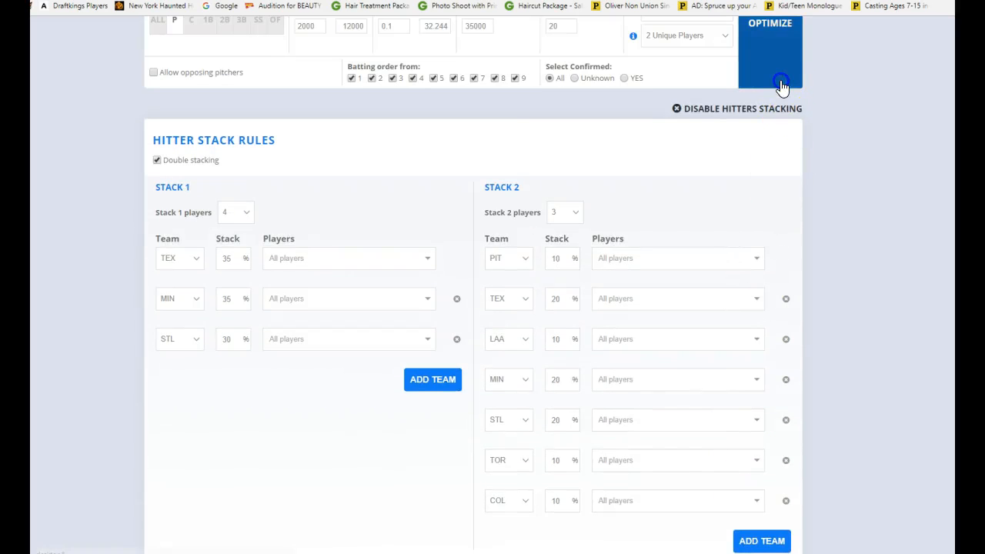
Check player exposures in the new lineups by position, covering pitchers, catchers, first, second and third basemen.
scroll(827, 149, "down", 7)
scroll(829, 165, "down", 2)
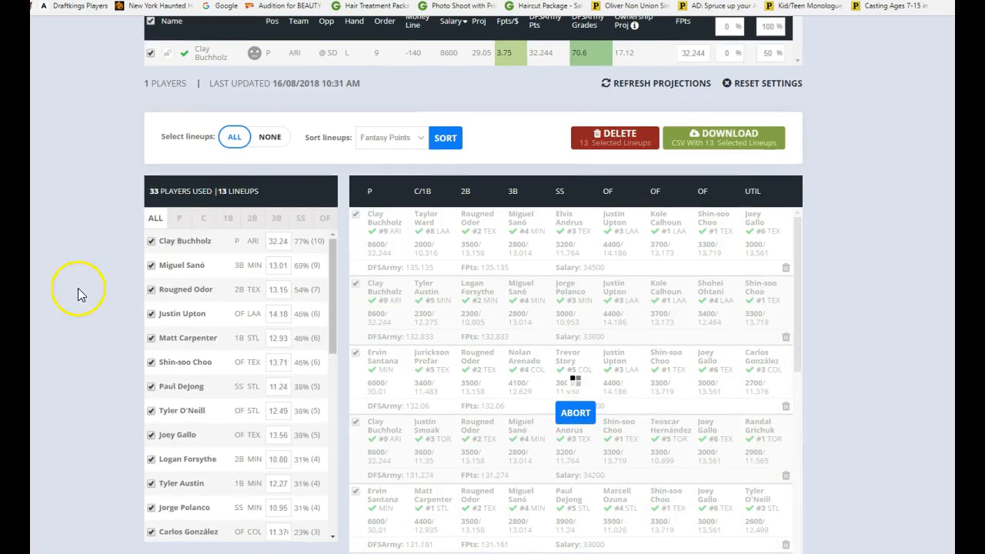
left_click(179, 219)
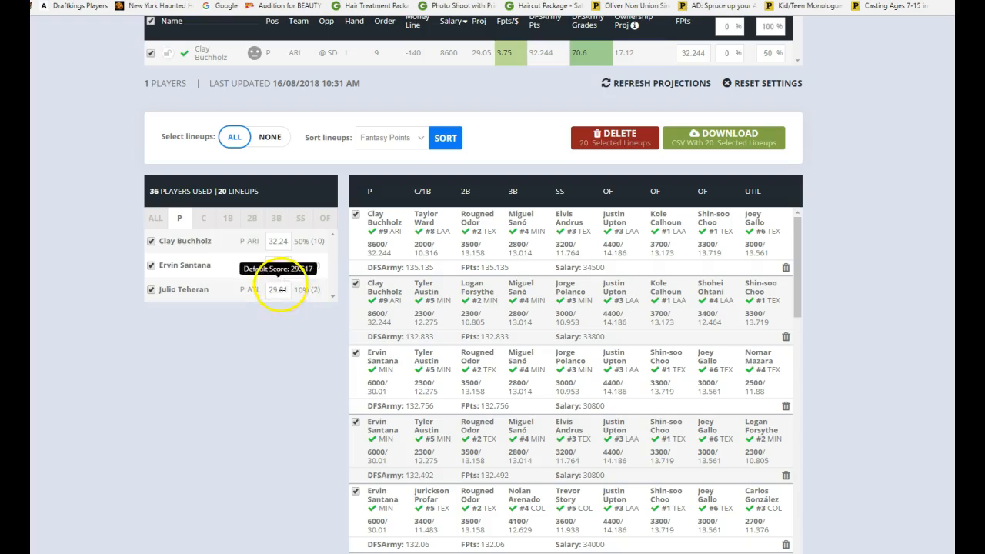
scroll(644, 275, "up", 1)
scroll(644, 274, "up", 3)
scroll(718, 326, "down", 2)
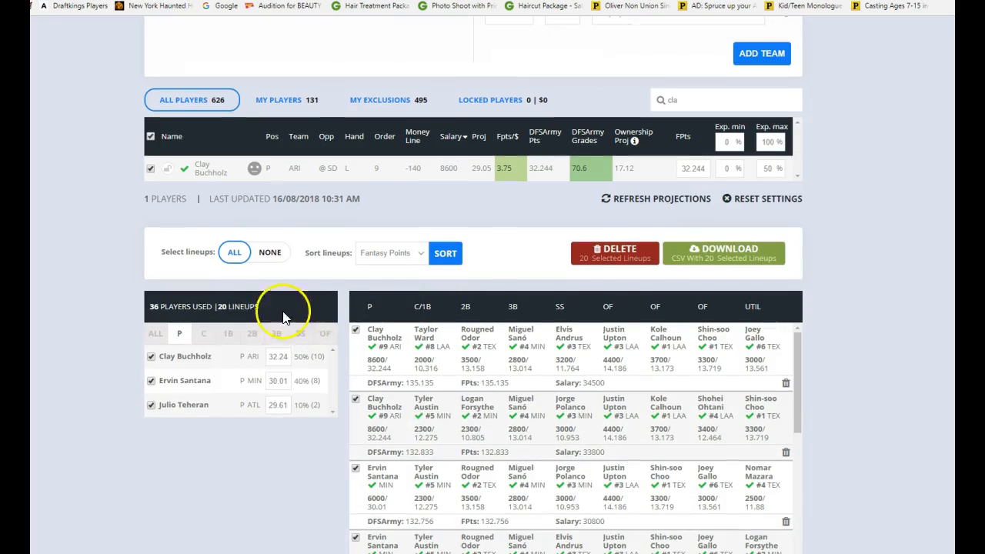
left_click(204, 329)
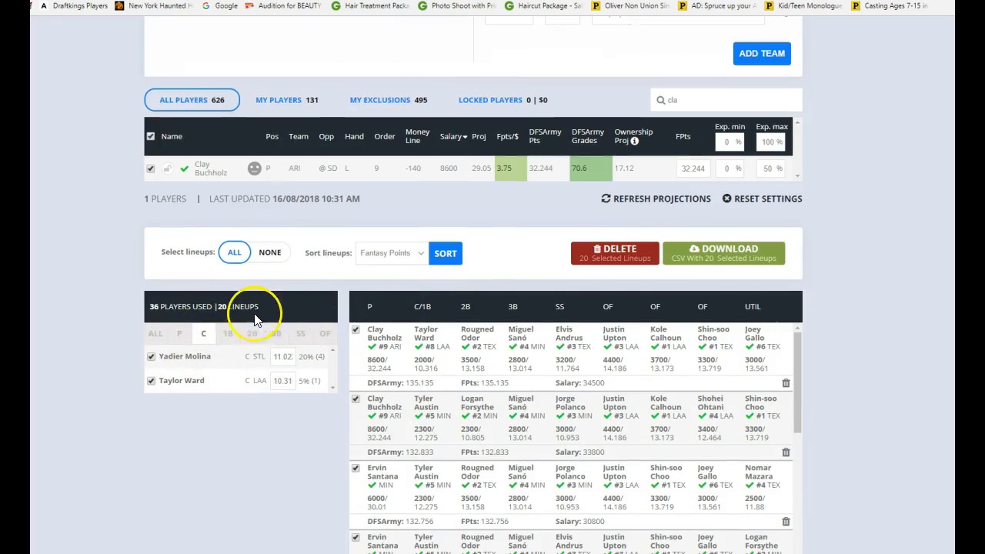
left_click(227, 334)
left_click(250, 337)
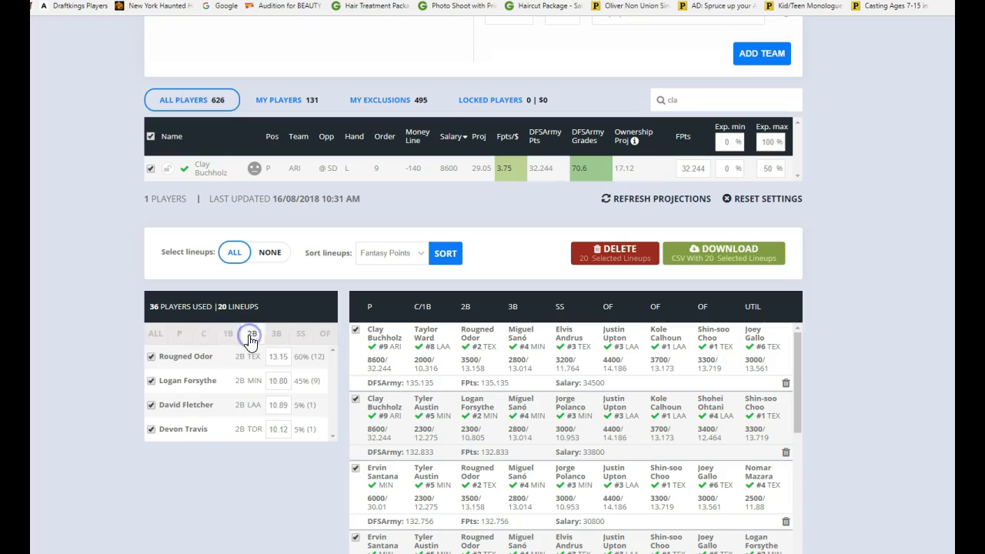
left_click(286, 338)
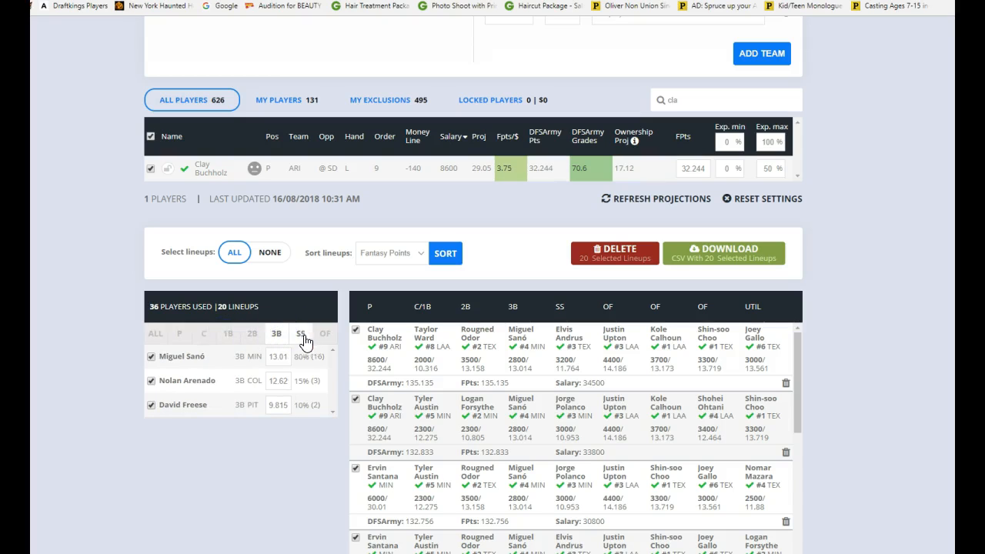
Find Ervin Santana in the player list and set his maximum exposure to 40%.
scroll(787, 297, "up", 3)
scroll(808, 308, "down", 2)
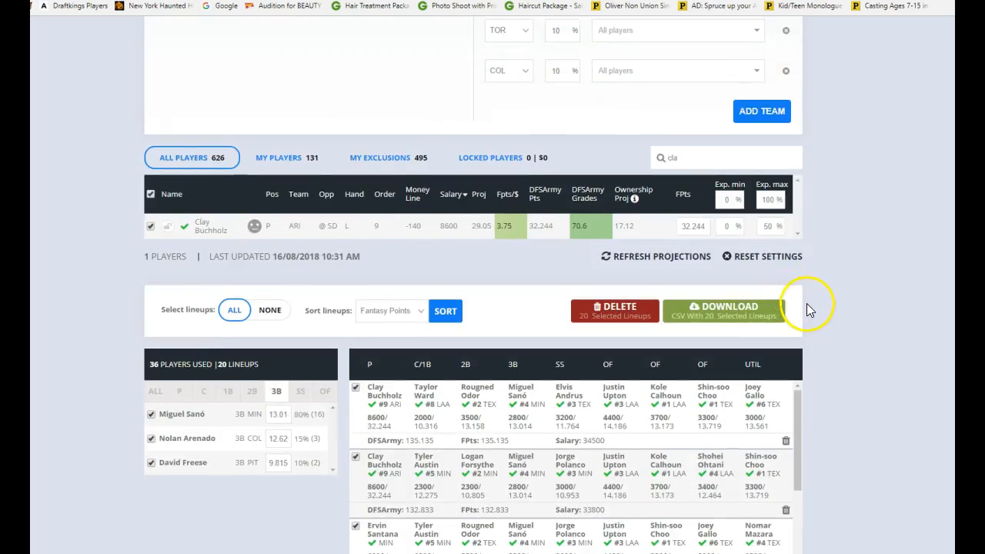
scroll(805, 308, "up", 7)
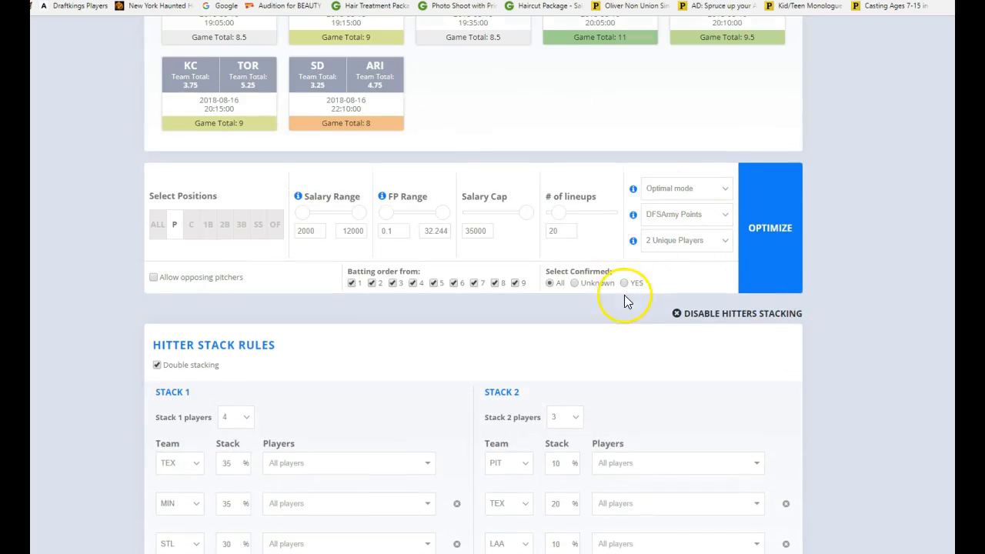
scroll(627, 304, "down", 7)
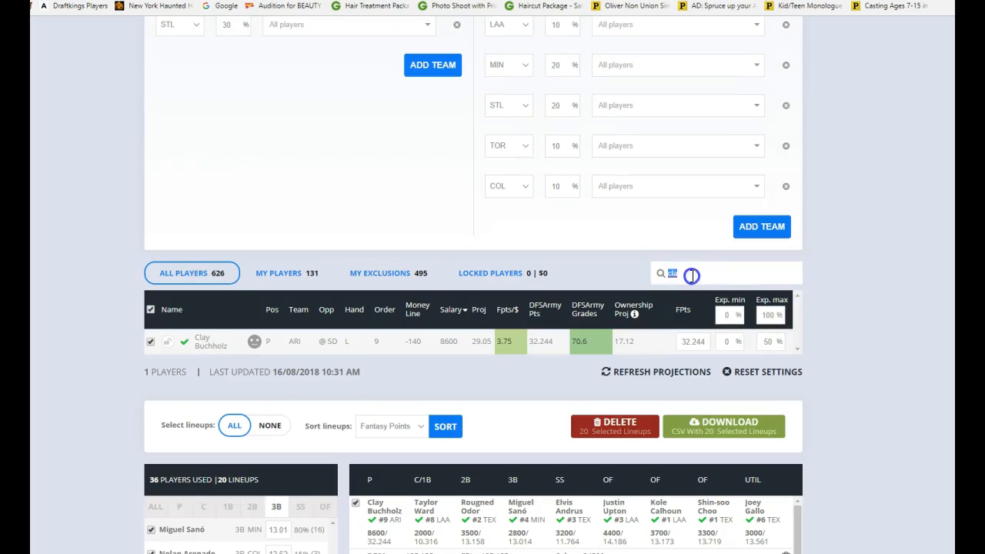
type("san")
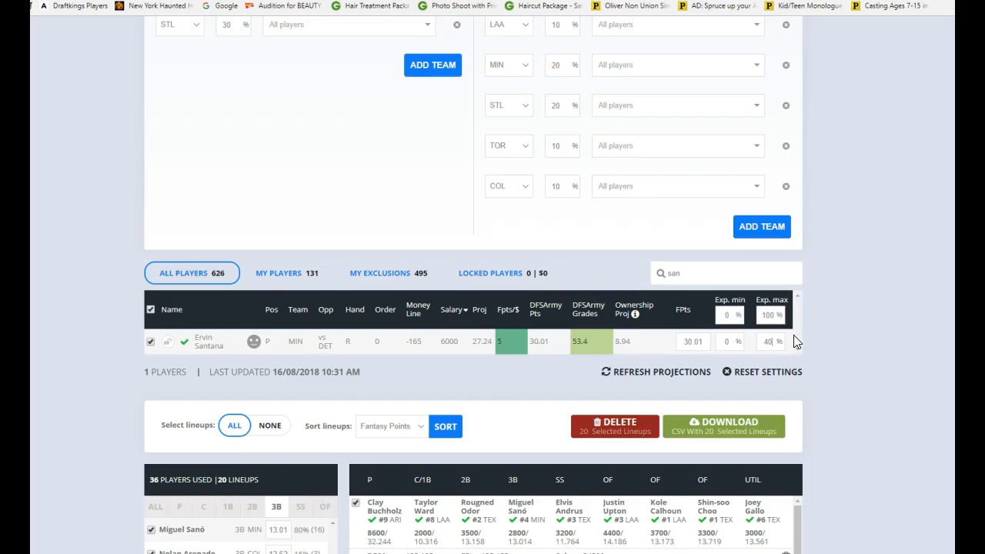
Check the shortstop and outfielder exposures in the used-players summary.
scroll(813, 336, "down", 5)
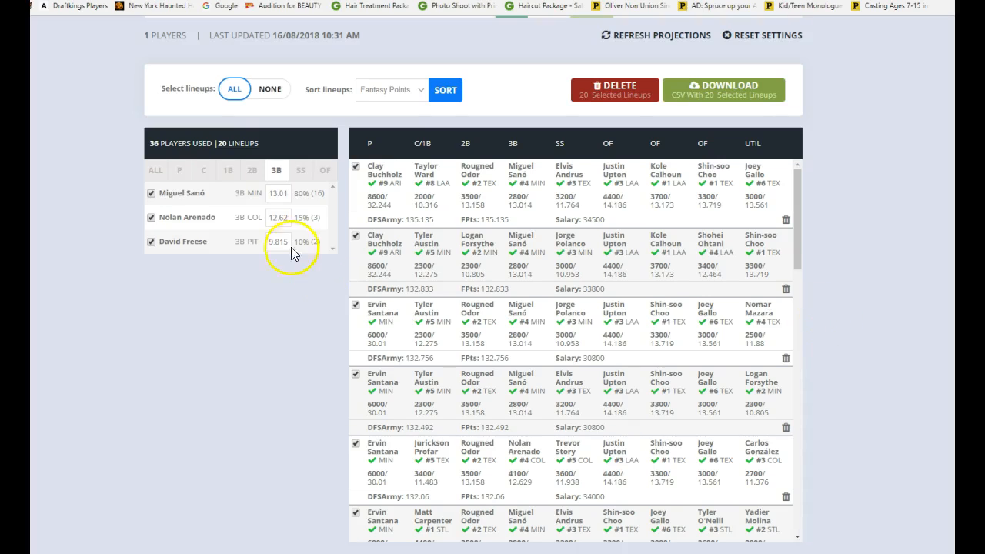
left_click(300, 170)
left_click(324, 170)
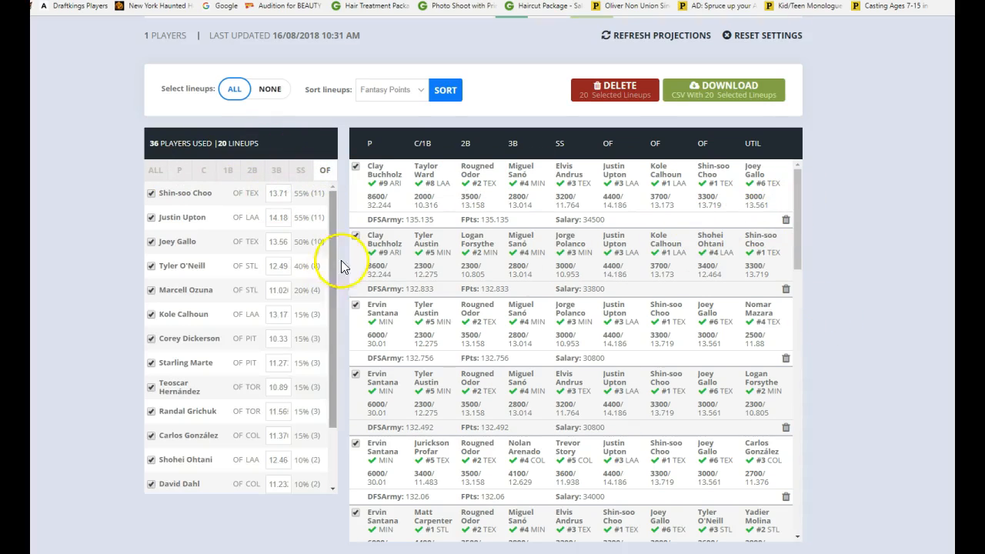
Find Shin-soo Choo with all positions shown, set his maximum exposure to 40%, and rerun the optimizer.
scroll(774, 315, "up", 6)
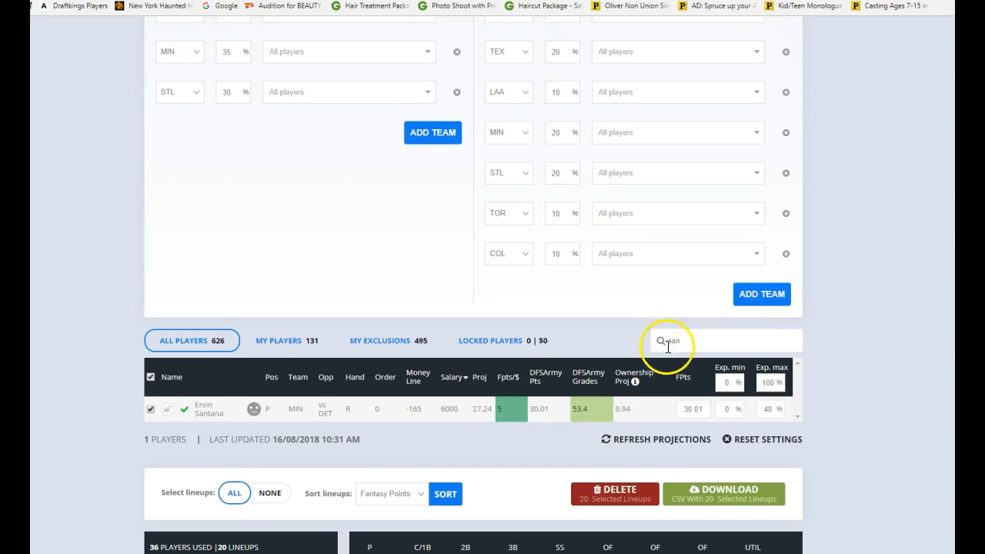
type("choo")
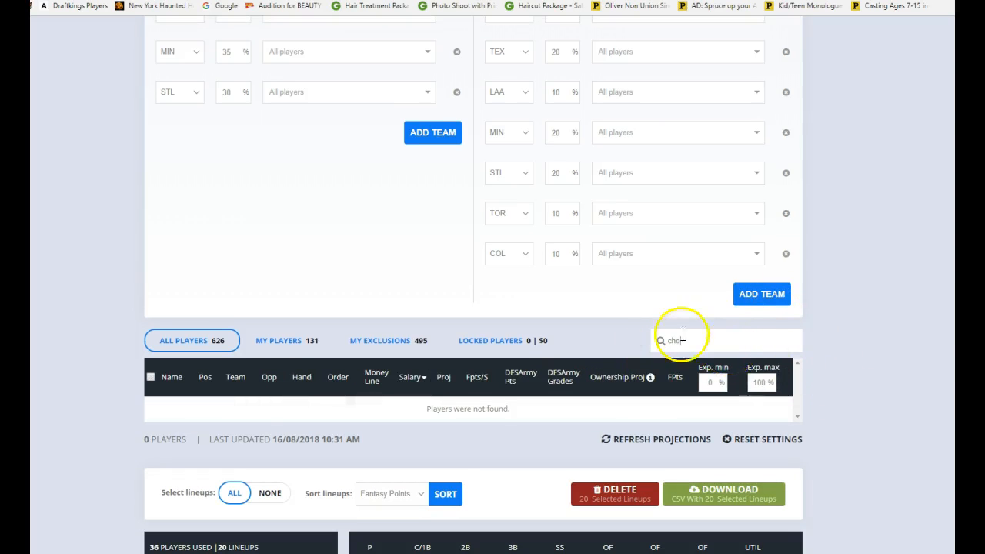
scroll(230, 149, "up", 4)
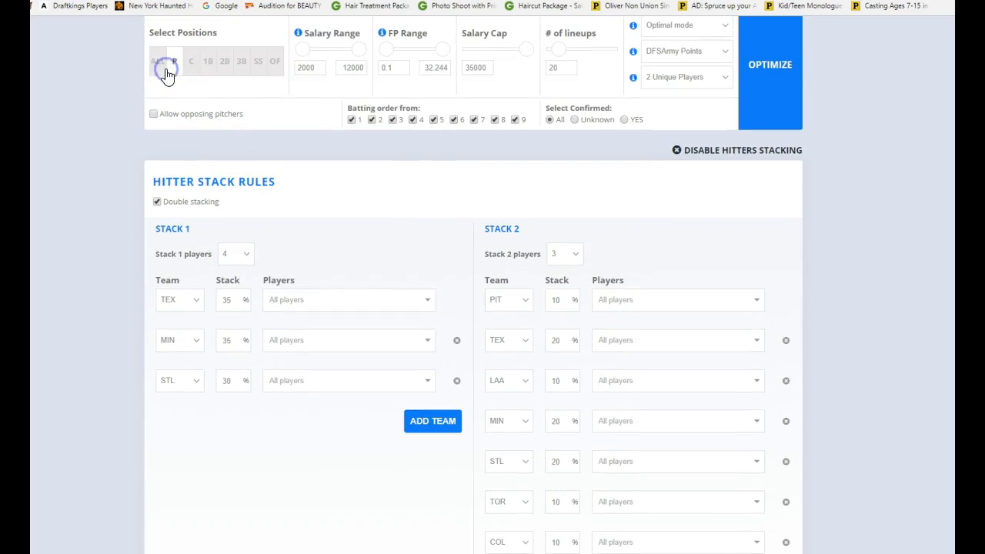
scroll(231, 170, "down", 8)
left_click(770, 124)
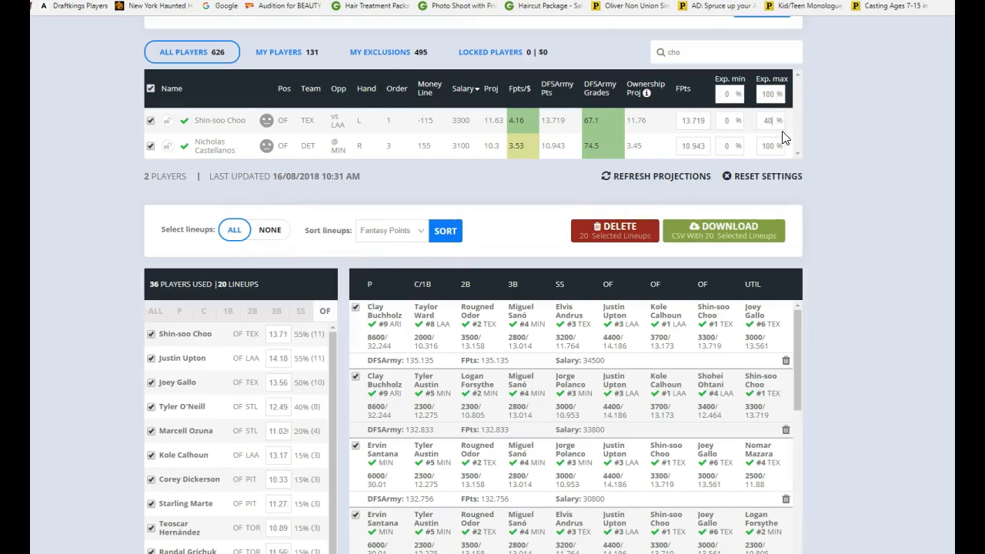
scroll(807, 162, "up", 8)
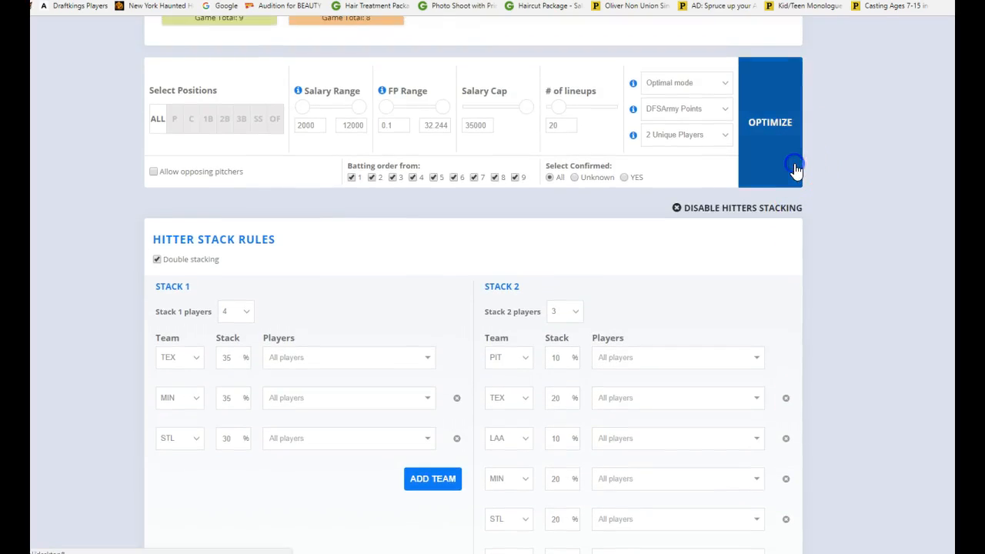
Check the updated exposures, set Miguel Sanó's maximum exposure to 45%, and rerun the optimizer.
scroll(794, 167, "down", 4)
scroll(794, 163, "down", 7)
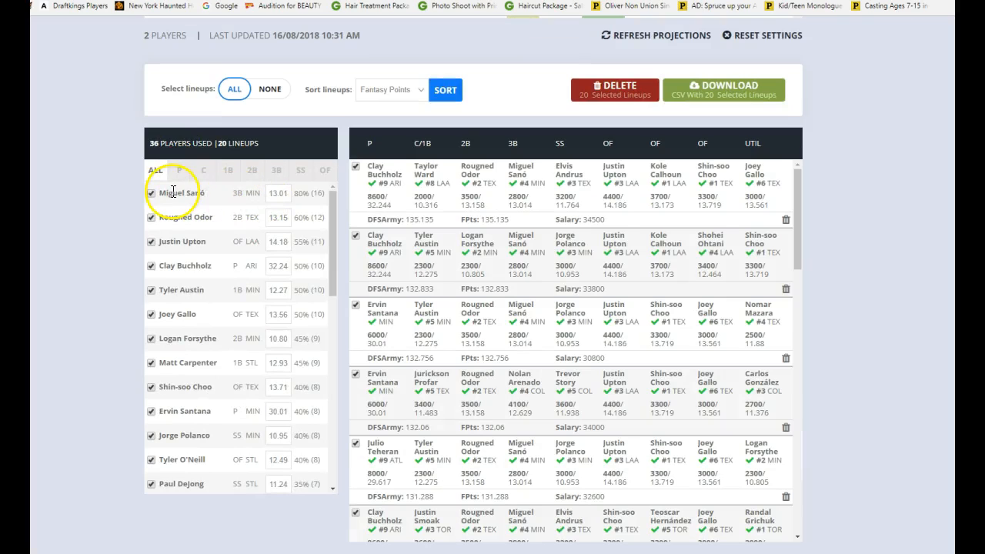
scroll(869, 231, "up", 7)
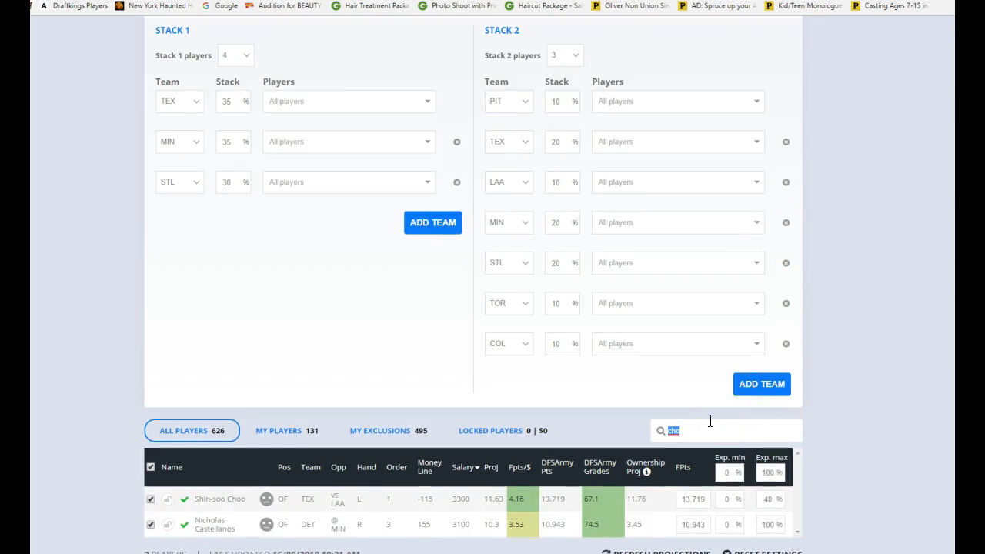
type("mig")
scroll(710, 423, "down", 2)
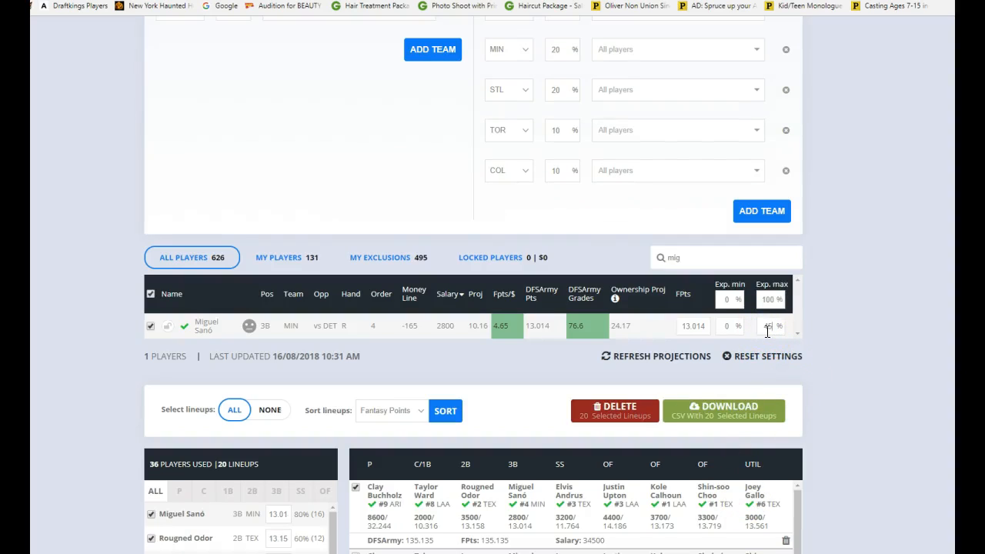
scroll(897, 284, "up", 6)
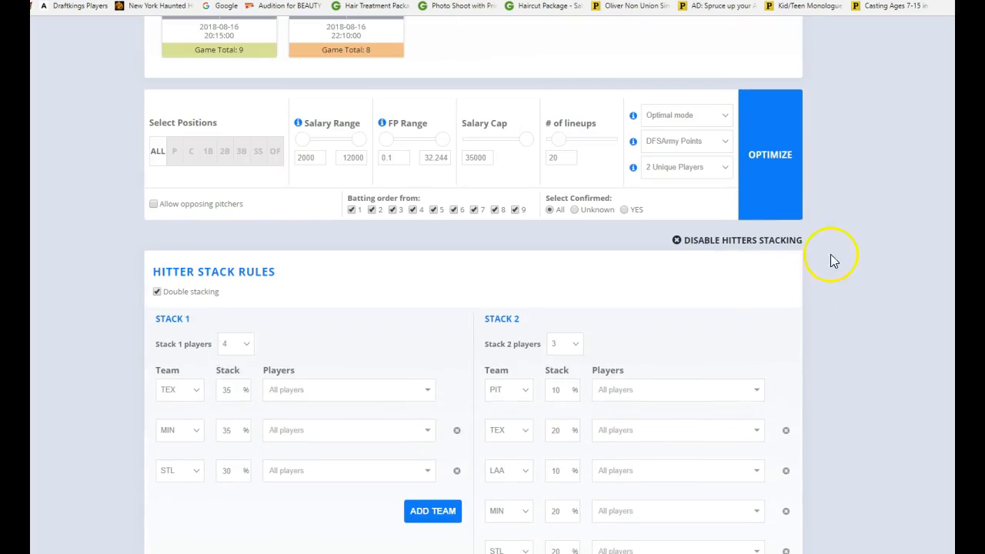
left_click(767, 202)
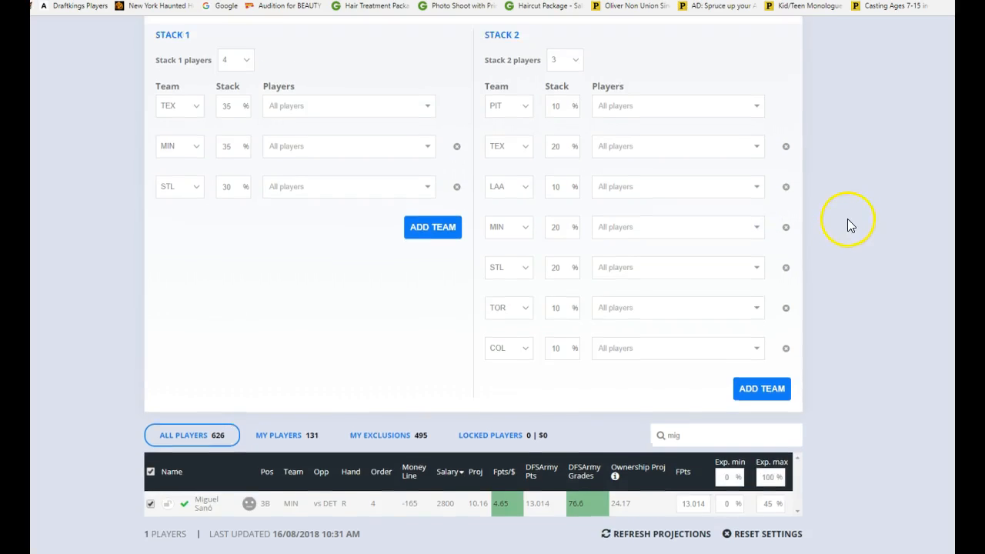
Check the new exposures, find Rougned Odor in the player list, and set his maximum exposure to 40%.
scroll(873, 265, "down", 6)
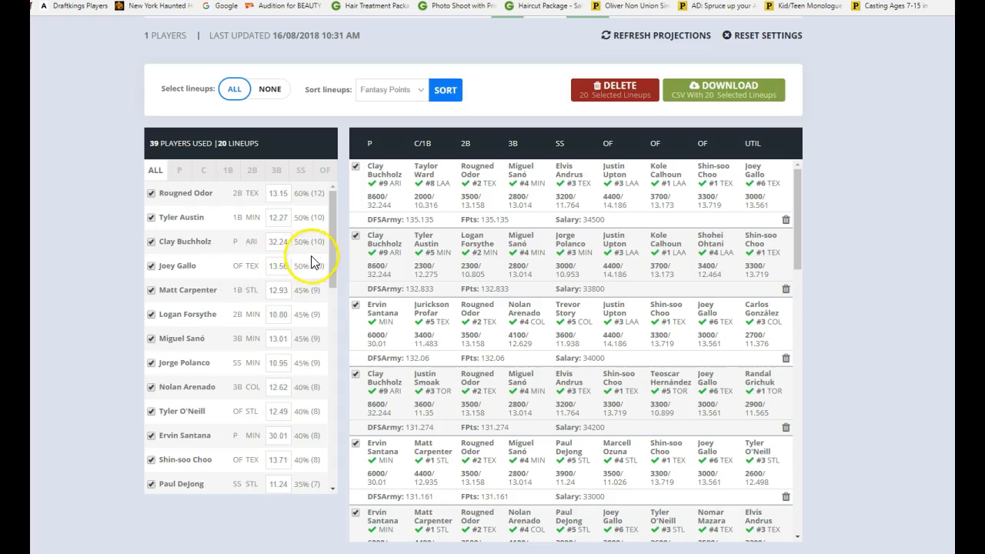
scroll(577, 279, "up", 10)
scroll(905, 313, "down", 6)
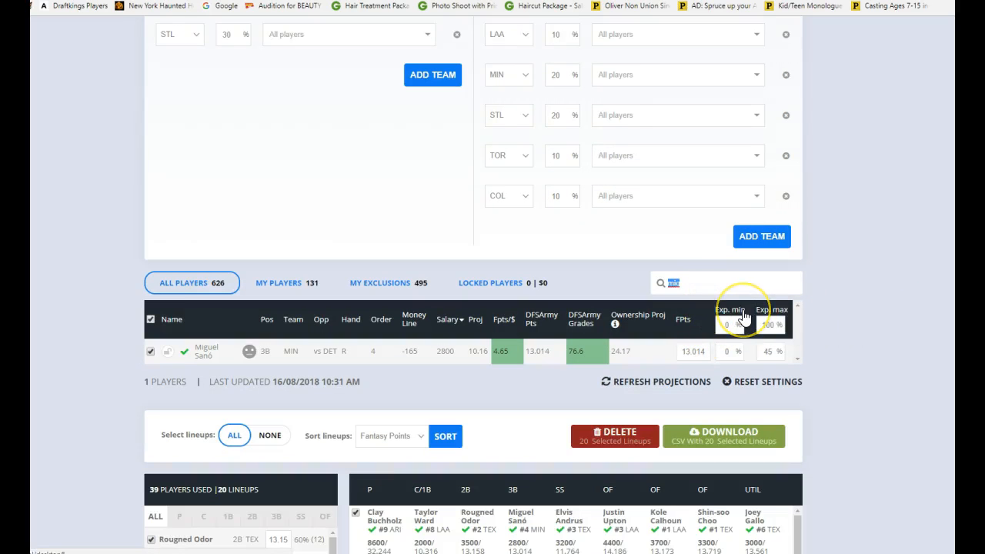
type("odor")
double_click(769, 351)
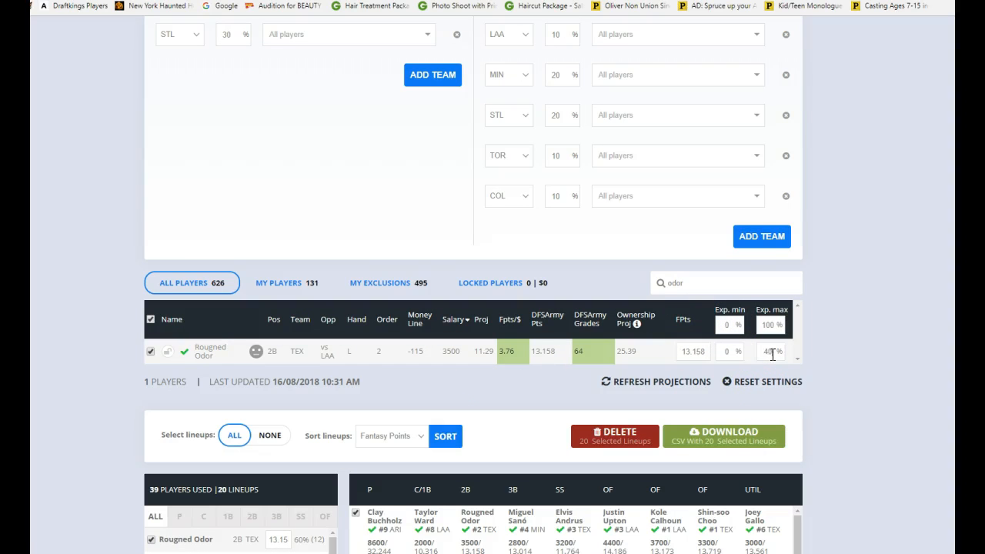
Rerun the optimizer for 20 lineups in Tournament mode using DFSArmy Points.
scroll(842, 292, "up", 8)
scroll(700, 193, "up", 3)
scroll(639, 212, "down", 4)
left_click(706, 222)
left_click(697, 243)
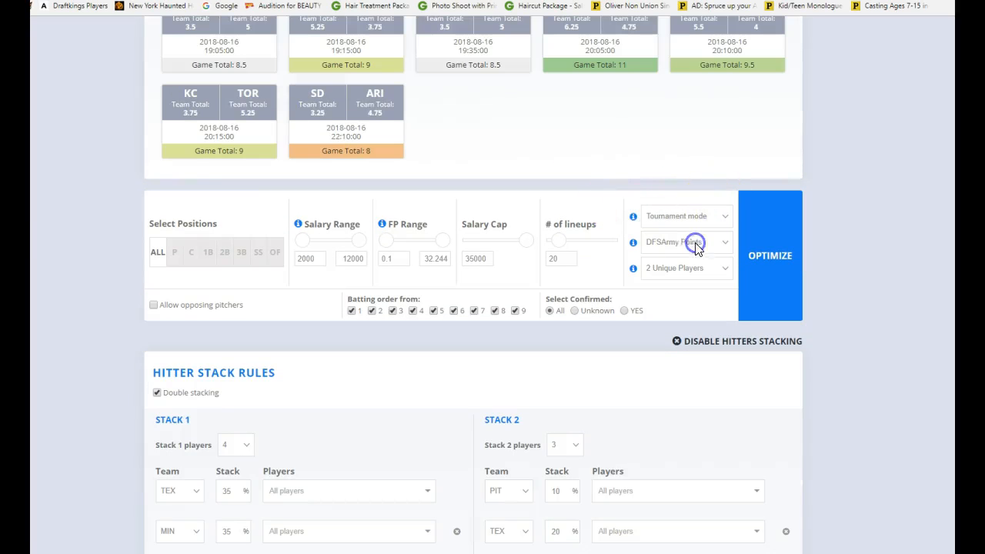
left_click(765, 245)
Check the exposures of all players in the used-players summary for the new lineups.
scroll(826, 251, "down", 6)
scroll(834, 265, "down", 6)
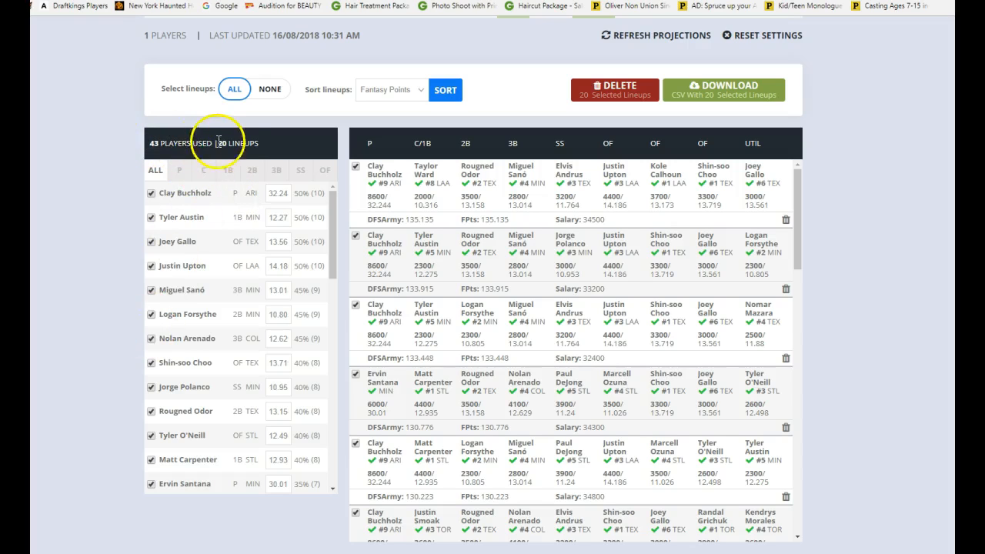
scroll(301, 350, "down", 1)
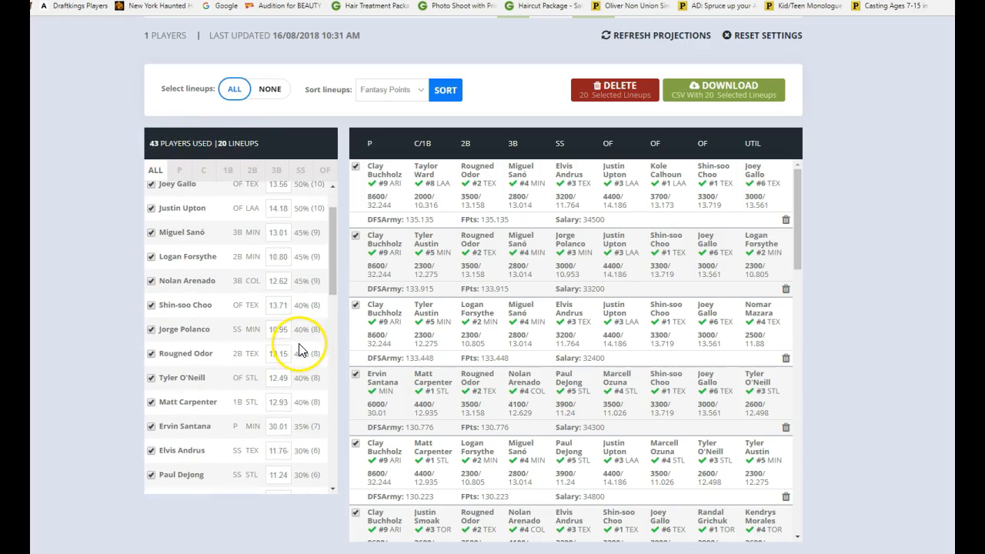
scroll(300, 350, "down", 12)
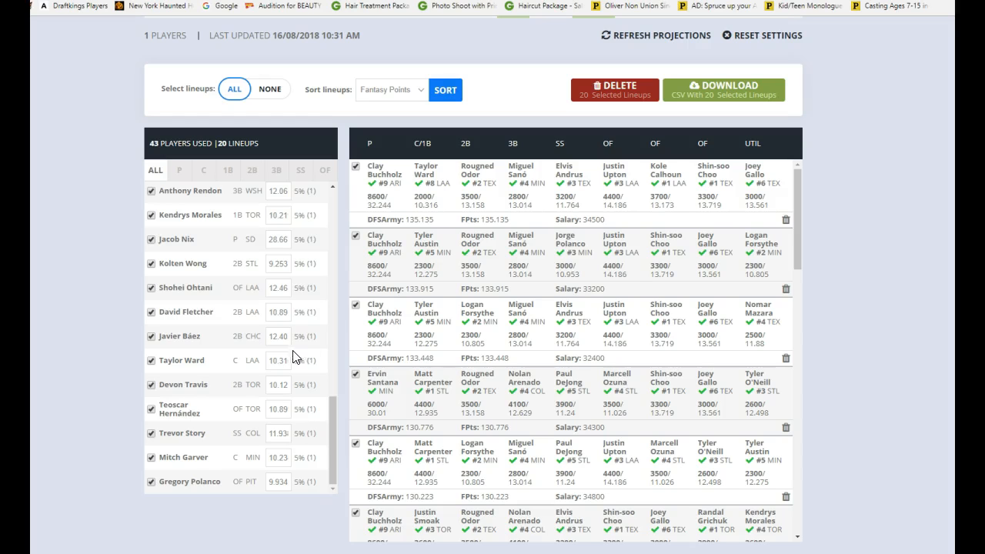
Clear the player search and sort the full player list by projected ownership, highest first.
scroll(594, 337, "up", 8)
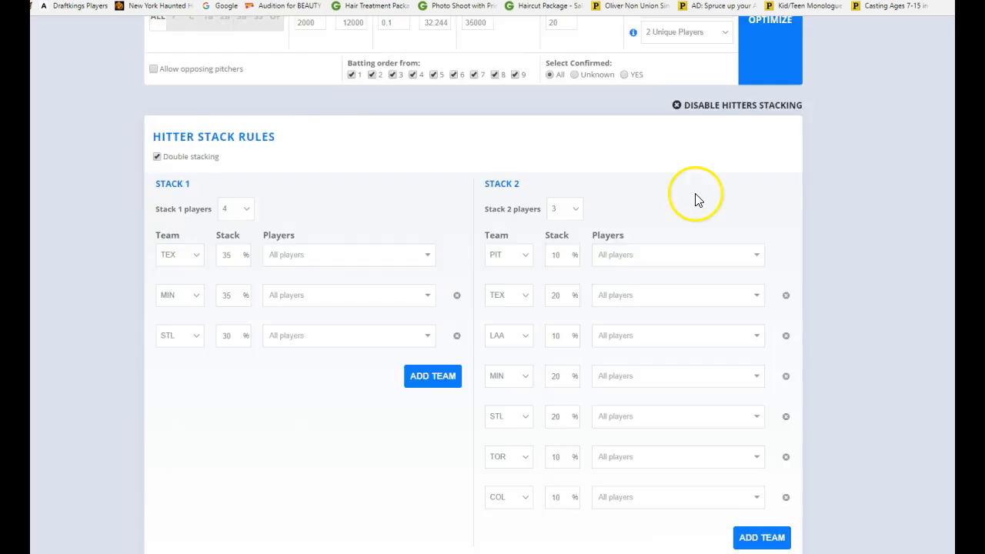
scroll(695, 200, "up", 5)
scroll(695, 202, "down", 10)
double_click(709, 225)
key("BackSpace")
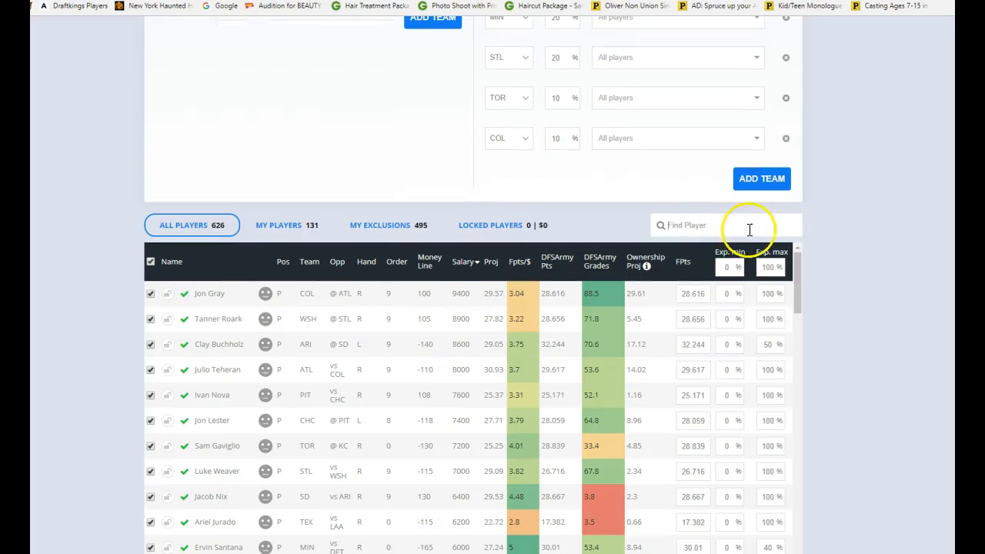
left_click(645, 265)
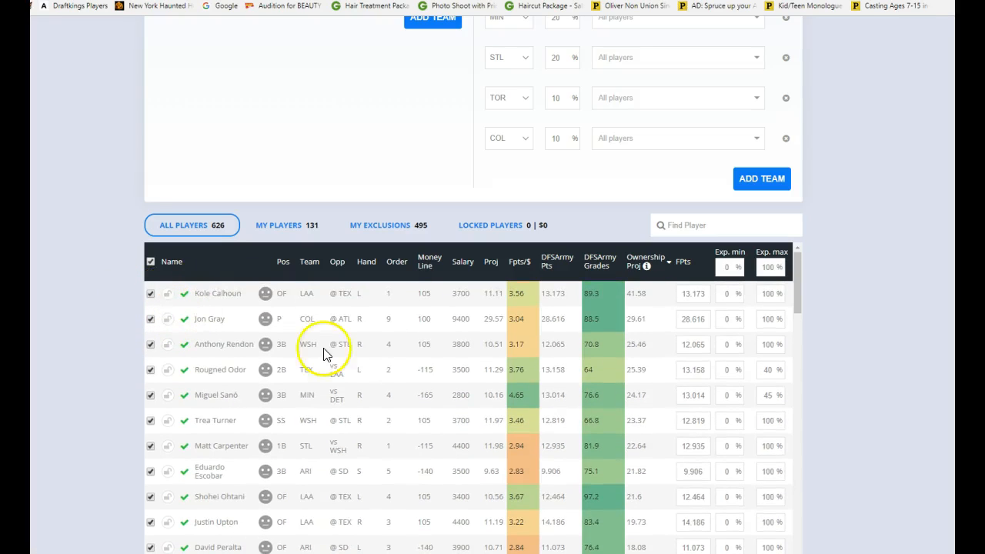
Examine the players' ownership projections alongside the generated lineups, stack rules and exposure caps.
scroll(115, 245, "down", 2)
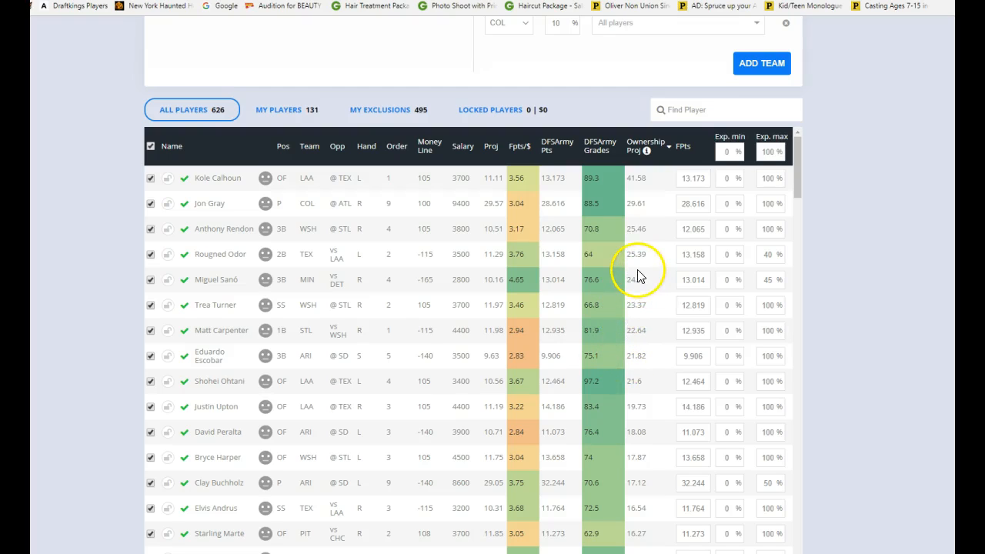
scroll(847, 265, "down", 7)
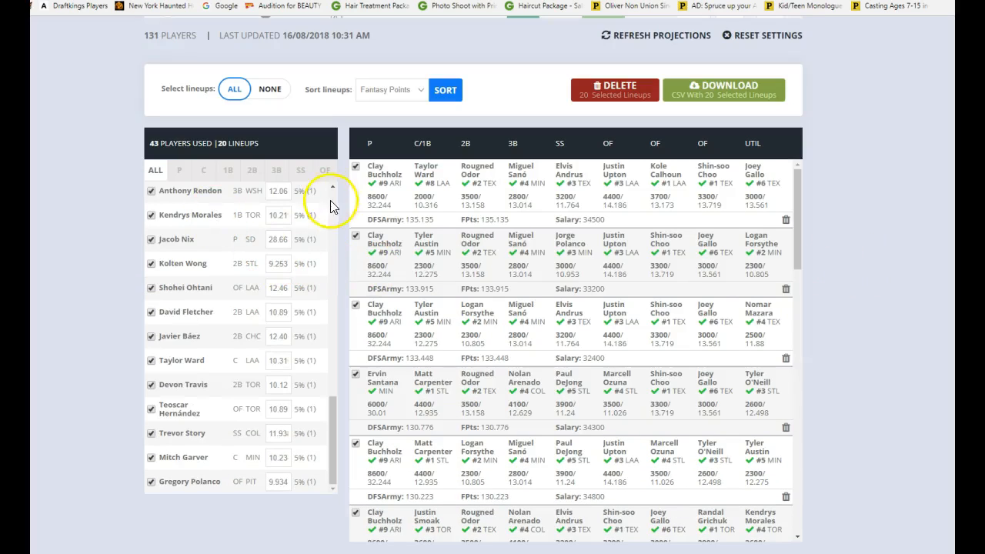
scroll(688, 228, "up", 6)
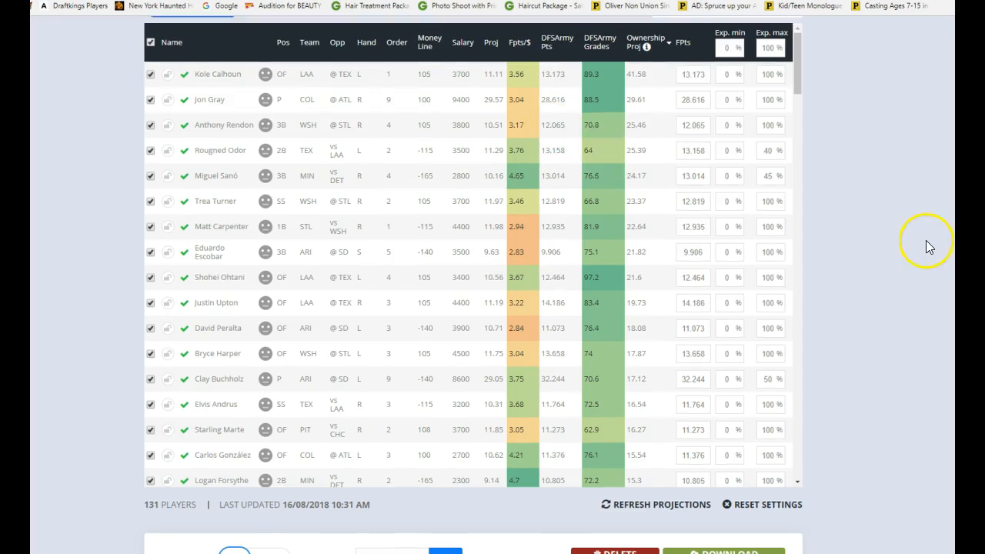
scroll(928, 245, "up", 6)
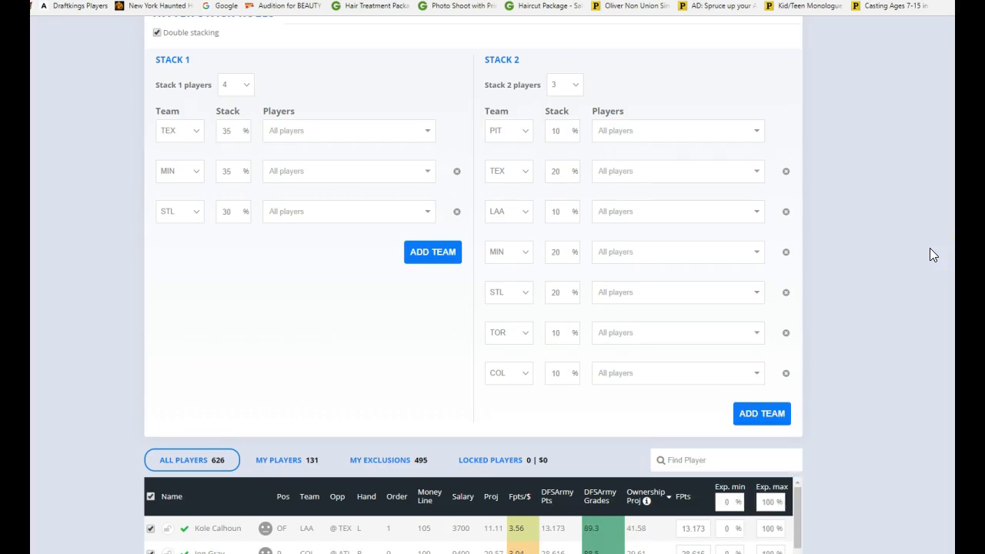
scroll(924, 255, "down", 6)
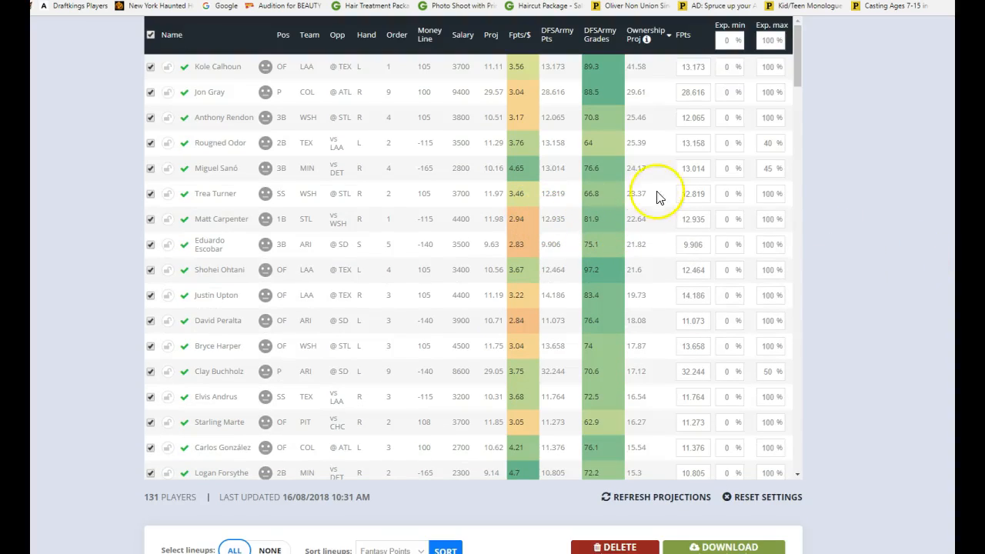
scroll(635, 306, "down", 3)
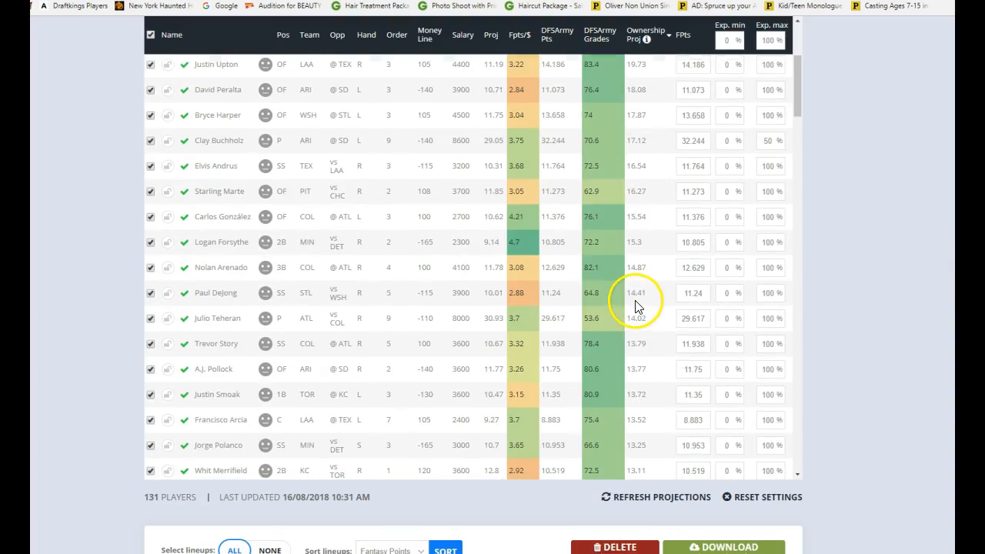
scroll(635, 306, "down", 5)
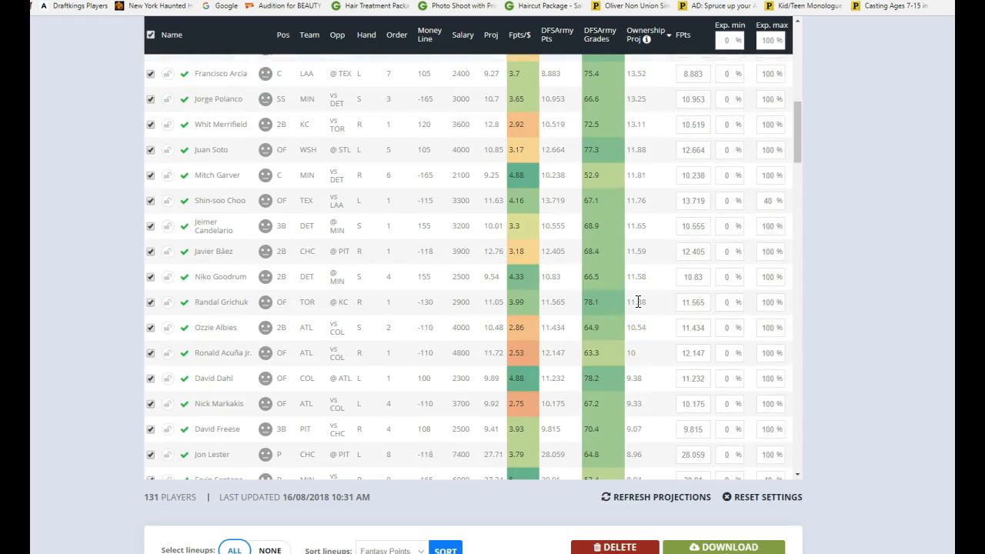
scroll(638, 303, "down", 2)
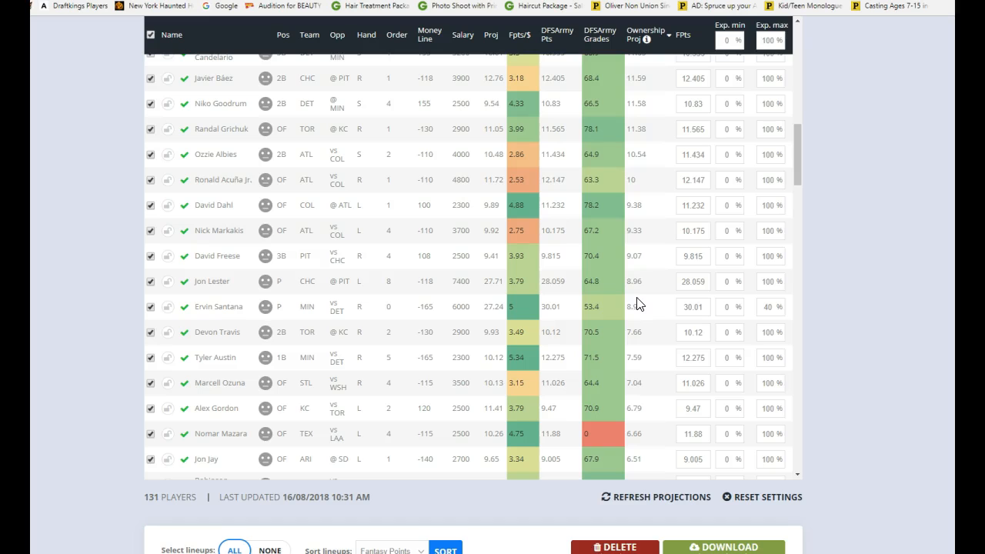
scroll(639, 302, "up", 10)
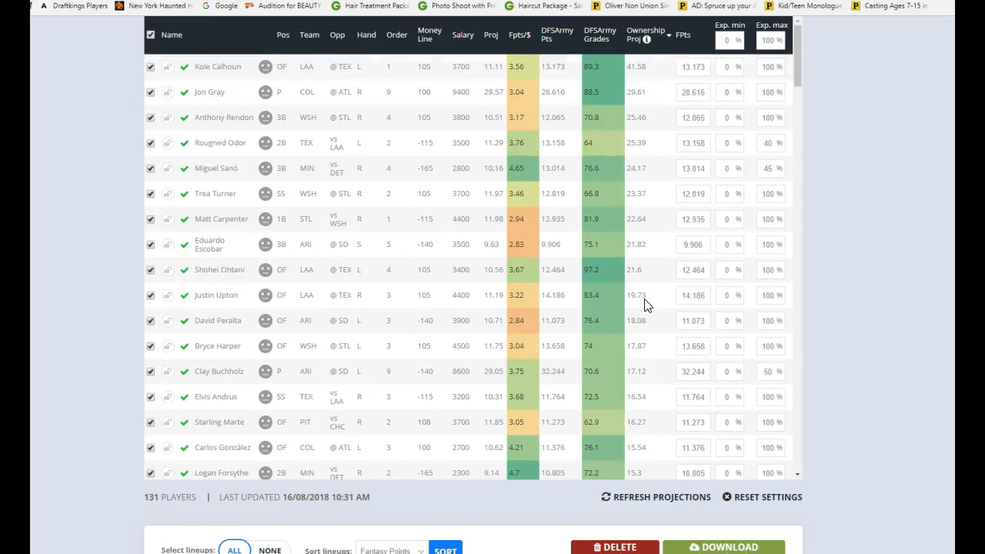
scroll(610, 249, "up", 1)
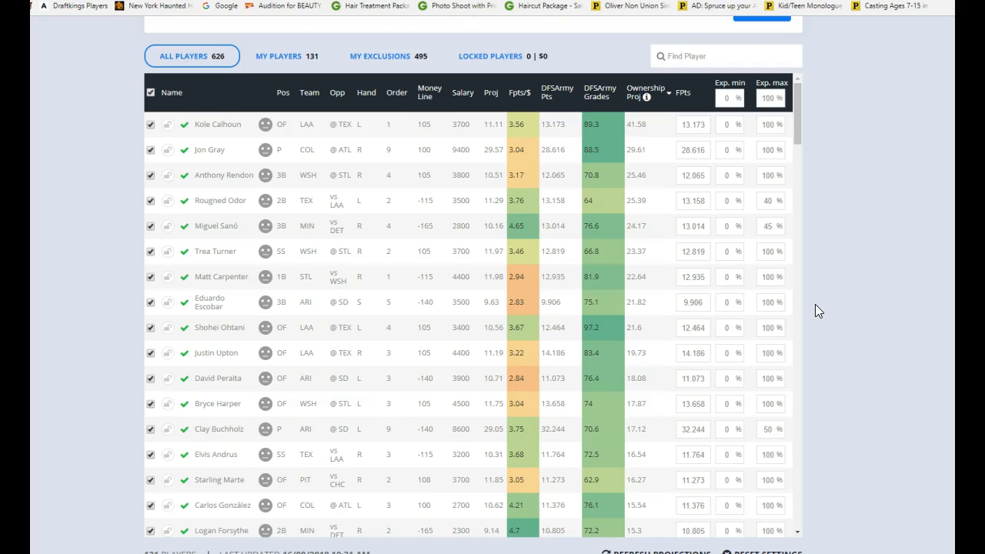
scroll(811, 313, "up", 9)
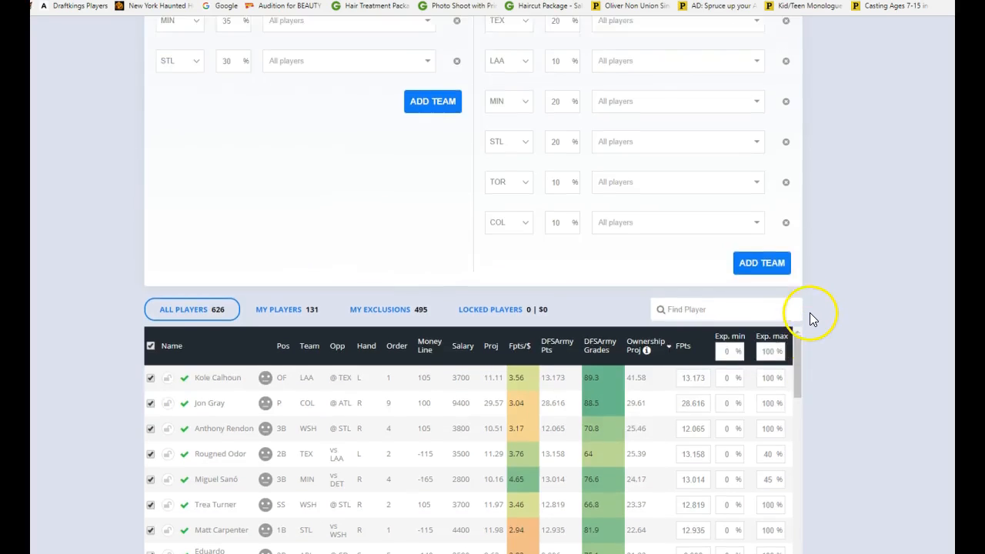
scroll(810, 313, "up", 4)
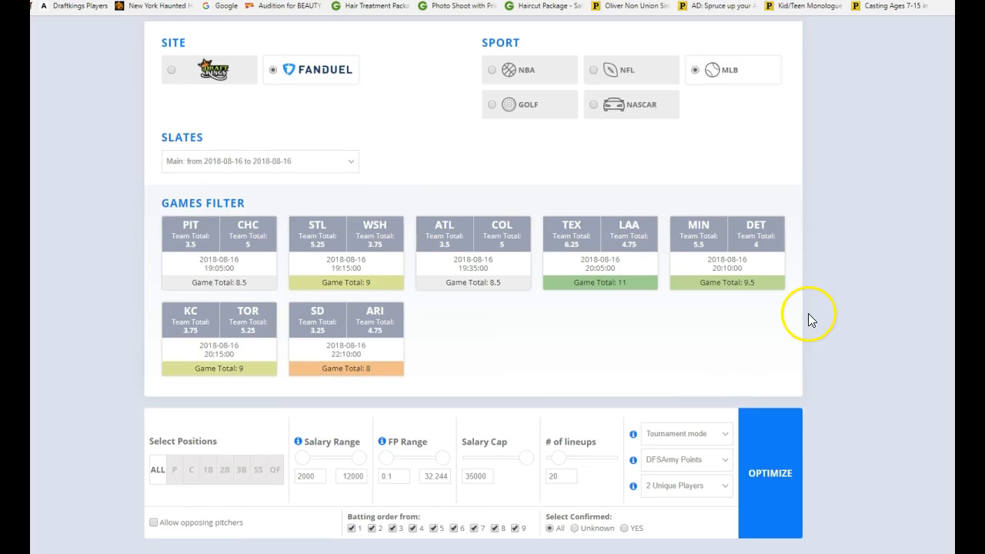
scroll(803, 310, "down", 5)
scroll(805, 320, "down", 15)
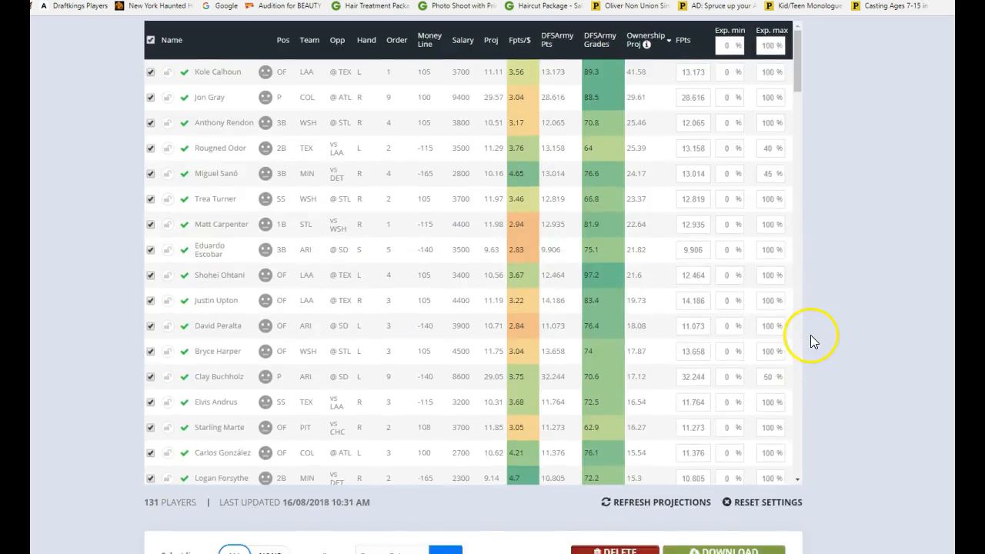
scroll(805, 328, "up", 12)
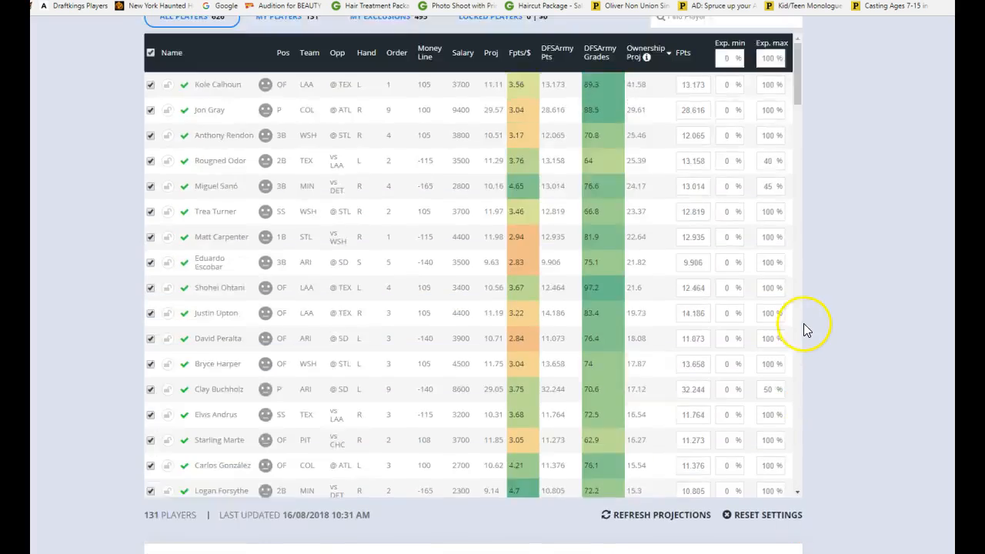